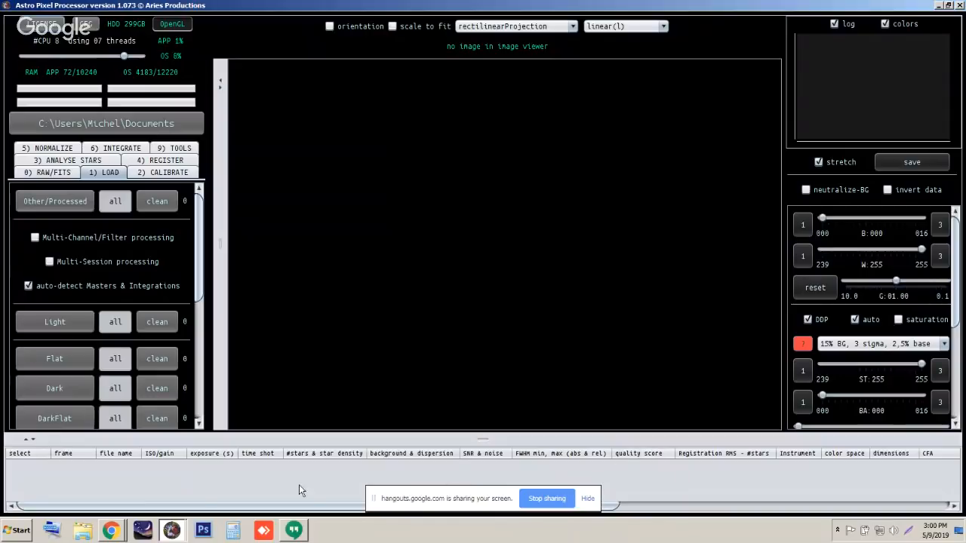
- Switch to the Google Hangouts window in Chrome, view the broadcast and group chat full size, and return to Astro Pixel Processor
{"action": "left_click", "coordinate": [111, 531]}
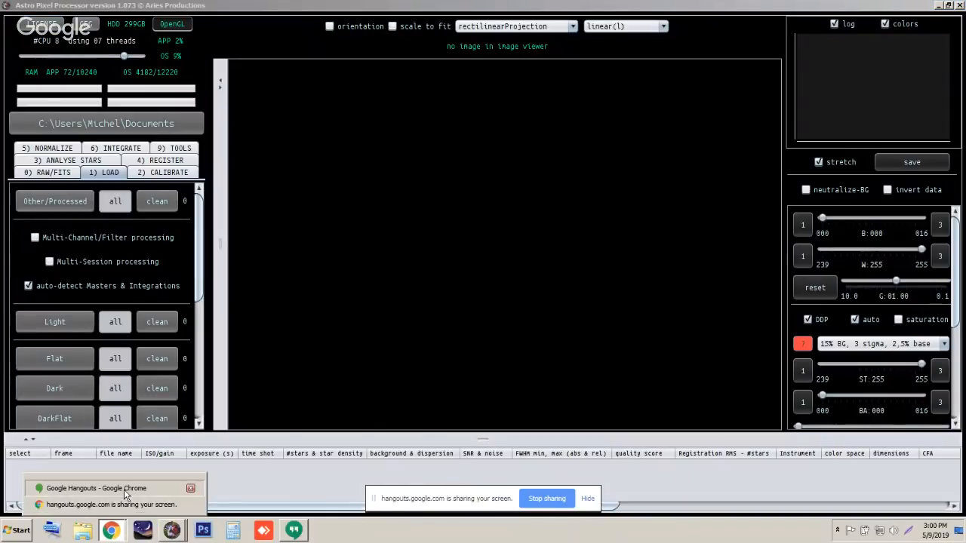
{"action": "left_click", "coordinate": [130, 485]}
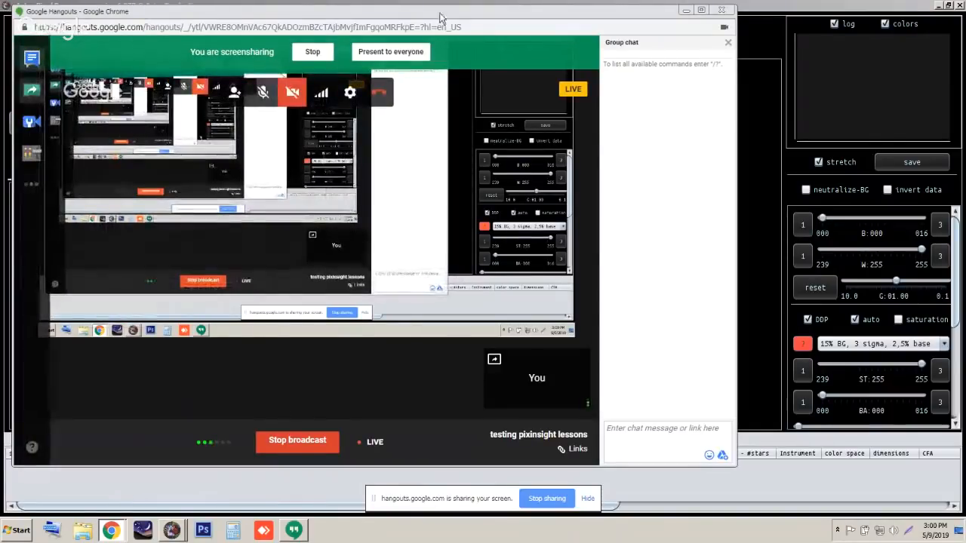
{"action": "double_click", "coordinate": [459, 14]}
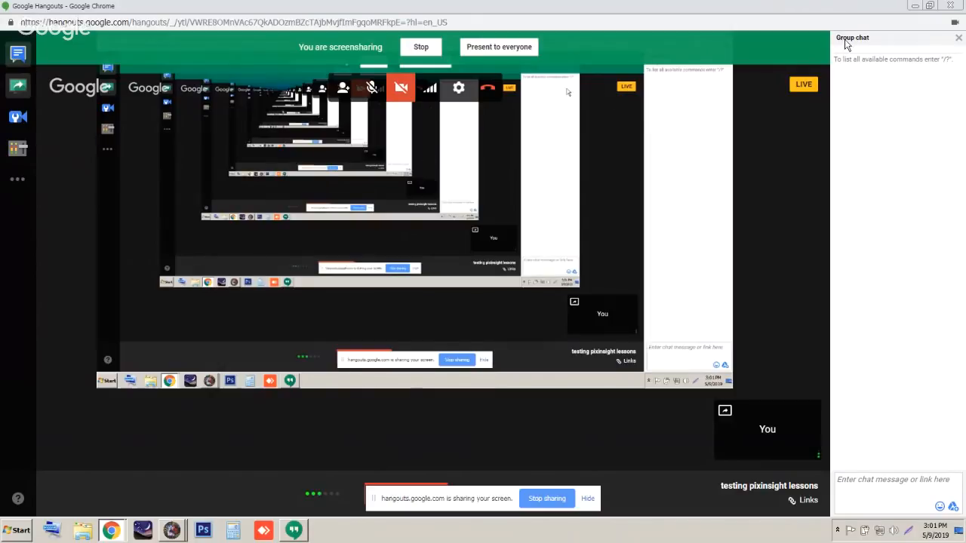
{"action": "left_click", "coordinate": [914, 6]}
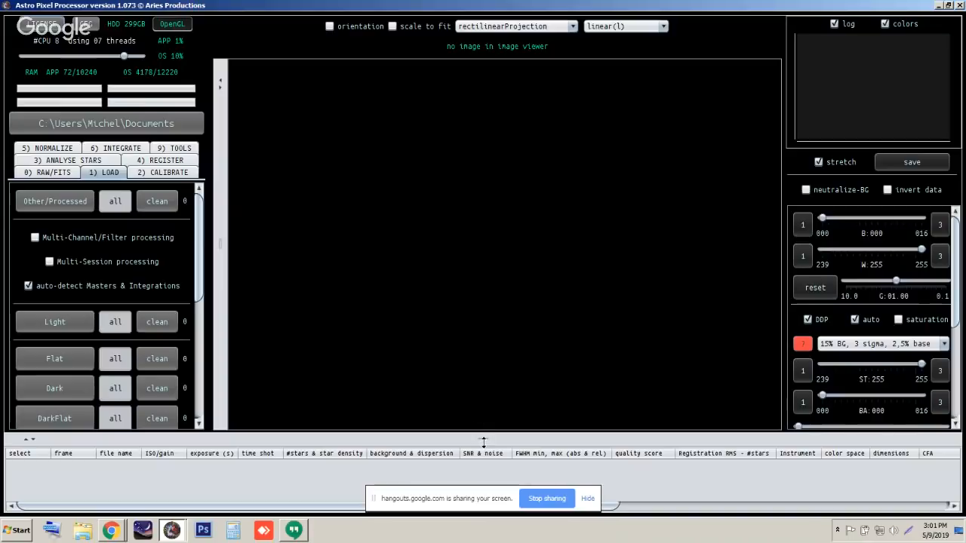
- Hide the screen-sharing notice and shrink the frame list to give the image viewer more height
{"action": "left_click", "coordinate": [587, 498]}
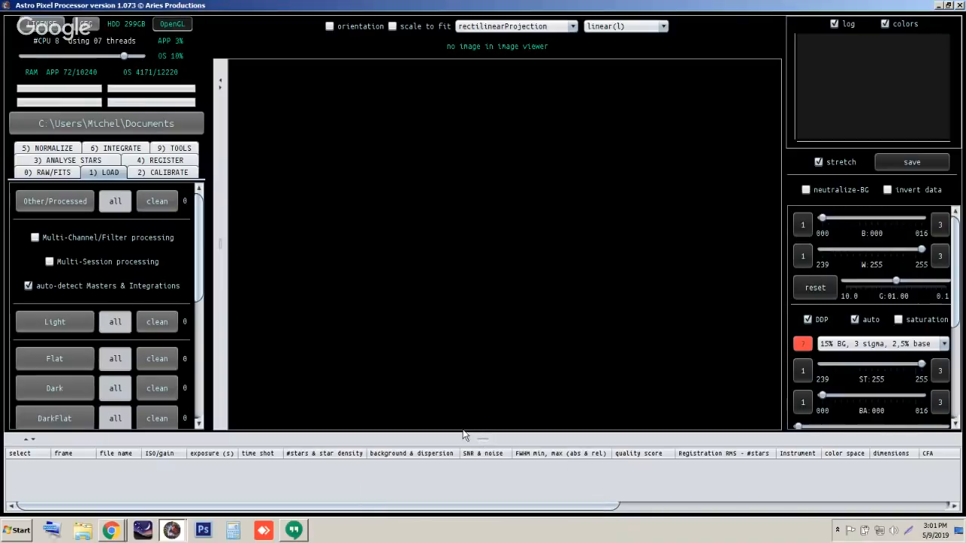
{"action": "left_click_drag", "start_coordinate": [481, 443], "coordinate": [481, 475]}
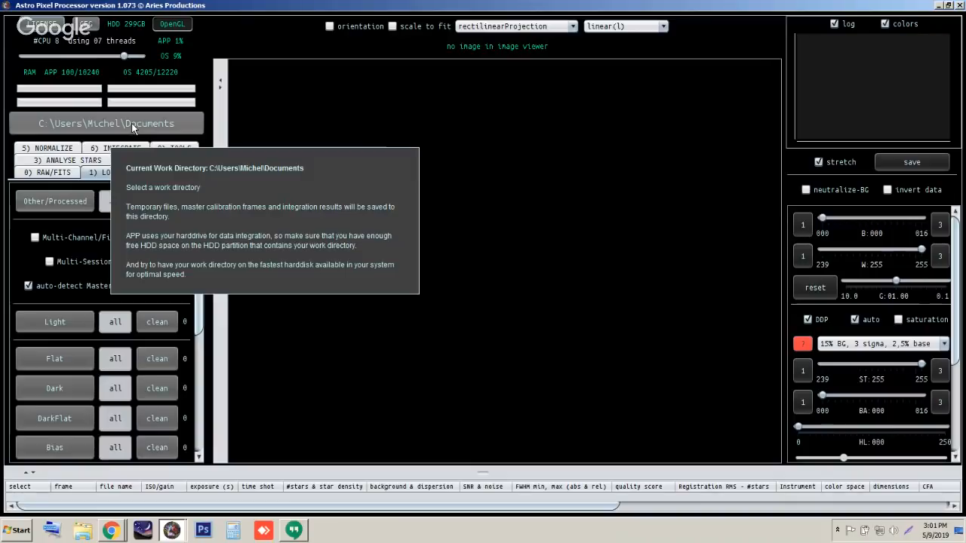
- Set the working directory to the "youtubevideos pixinsight" folder inside C:\TeMp2
{"action": "left_click", "coordinate": [131, 123]}
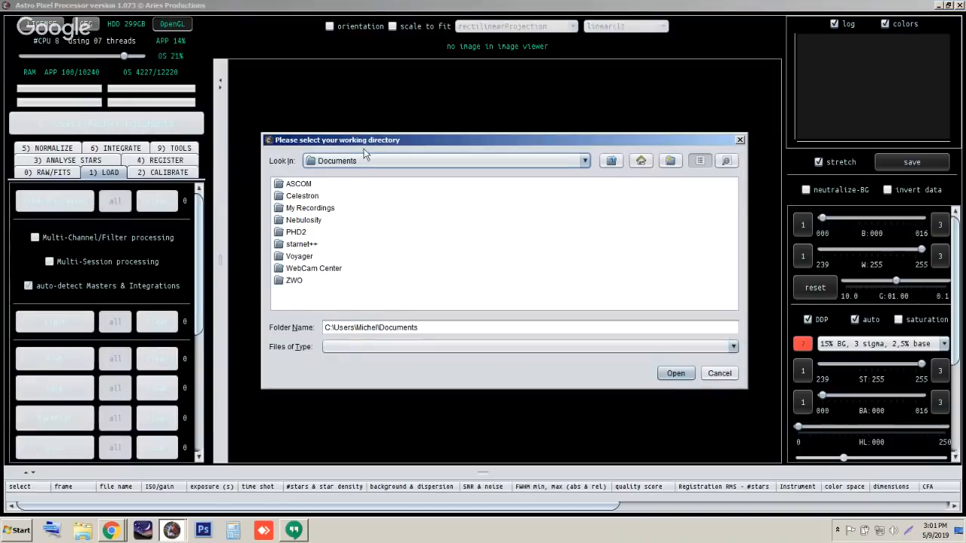
{"action": "left_click_drag", "start_coordinate": [371, 142], "coordinate": [347, 86]}
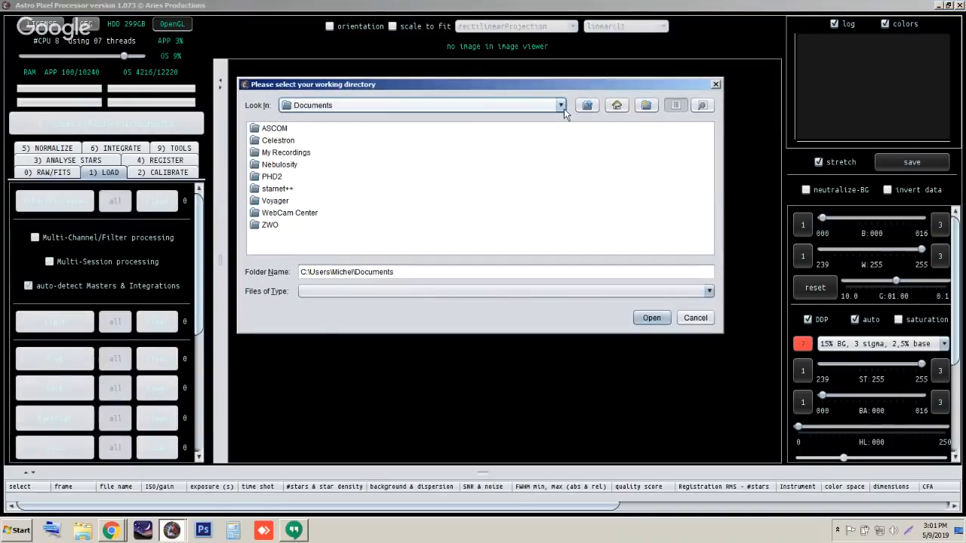
{"action": "left_click", "coordinate": [563, 109]}
{"action": "scroll", "coordinate": [387, 161], "scroll_direction": "up", "scroll_amount": 3}
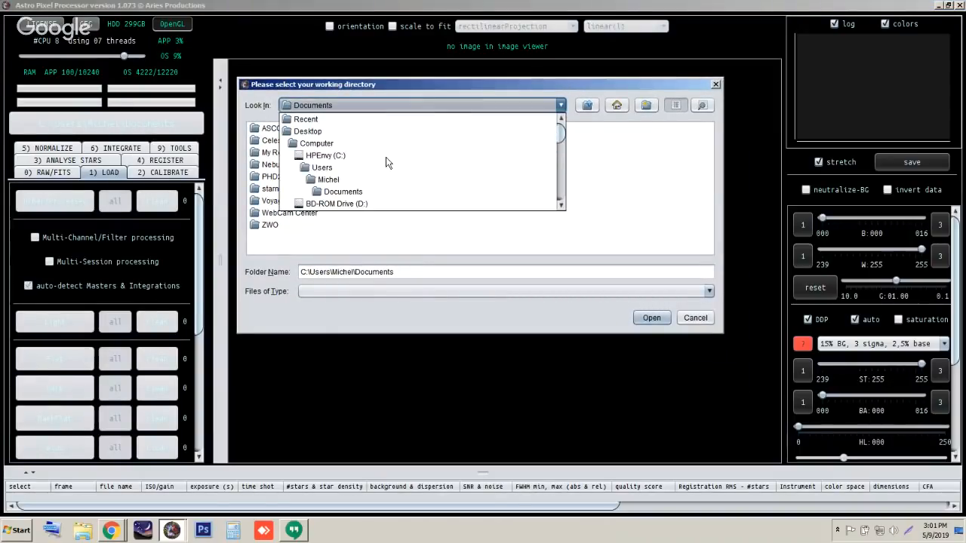
{"action": "left_click", "coordinate": [333, 160]}
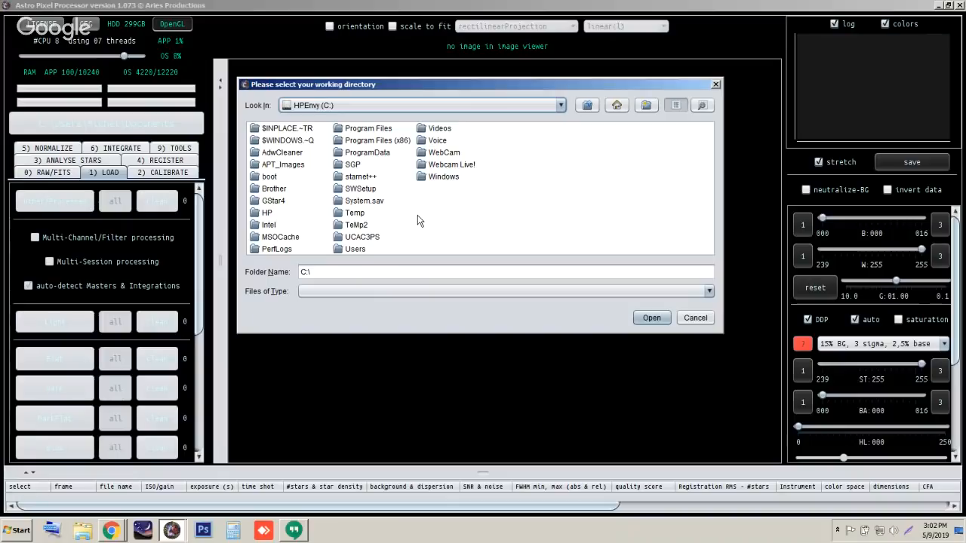
{"action": "left_click", "coordinate": [561, 106]}
{"action": "left_click", "coordinate": [356, 156]}
{"action": "double_click", "coordinate": [352, 225]}
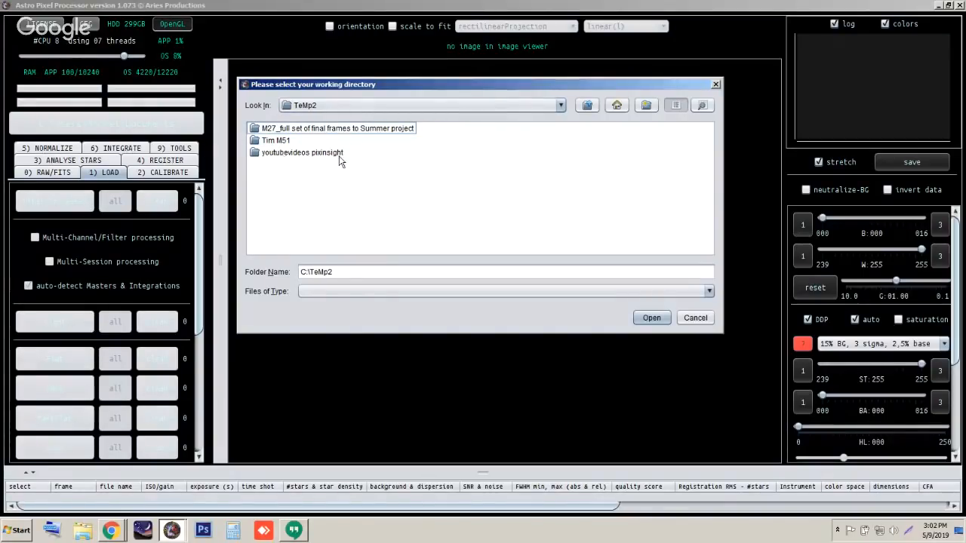
{"action": "double_click", "coordinate": [314, 154]}
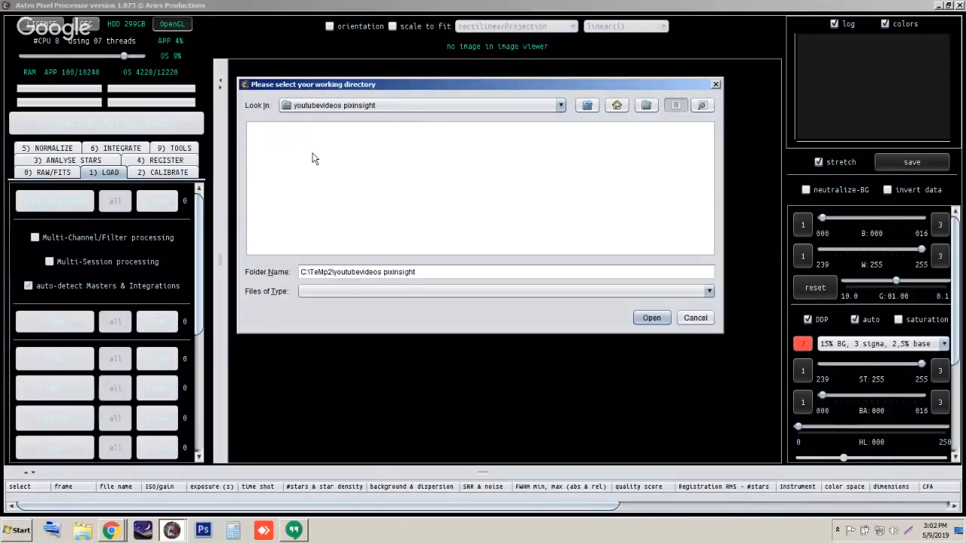
{"action": "left_click", "coordinate": [587, 106]}
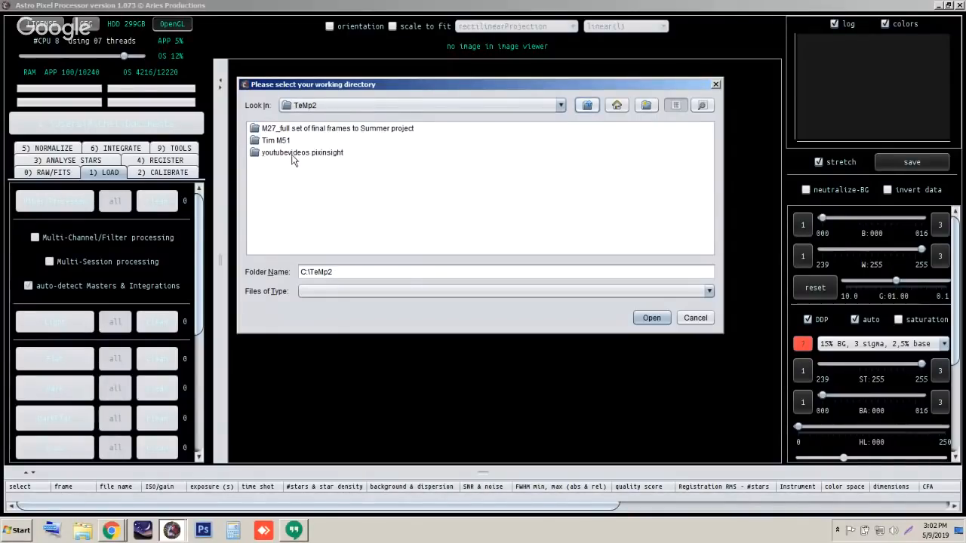
{"action": "left_click", "coordinate": [293, 153]}
{"action": "left_click", "coordinate": [650, 318]}
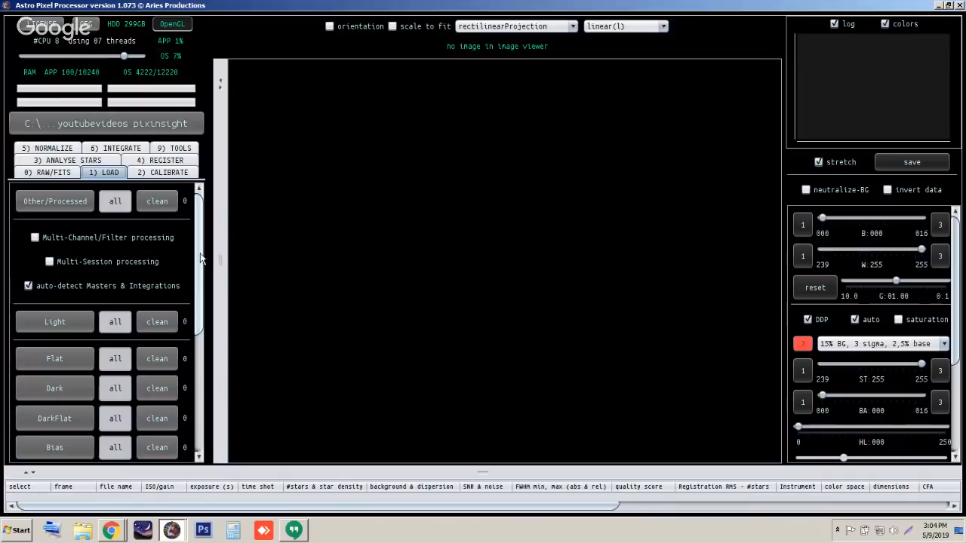
{"action": "left_click", "coordinate": [178, 148]}
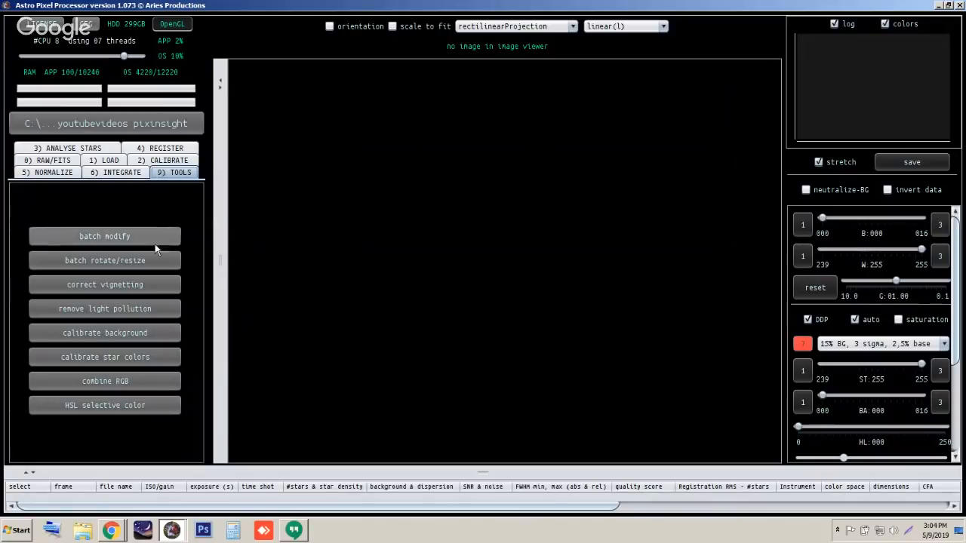
{"action": "left_click", "coordinate": [141, 375]}
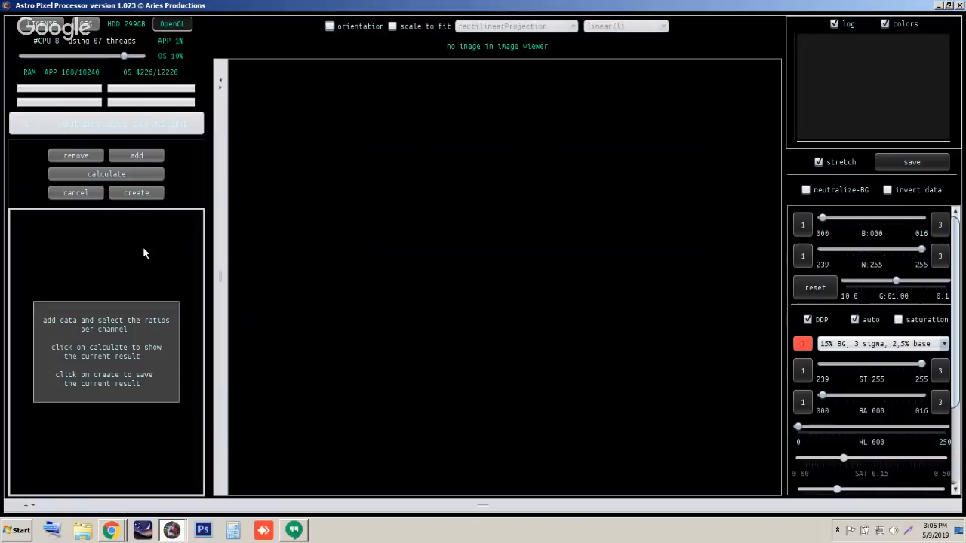
{"action": "left_click", "coordinate": [77, 193]}
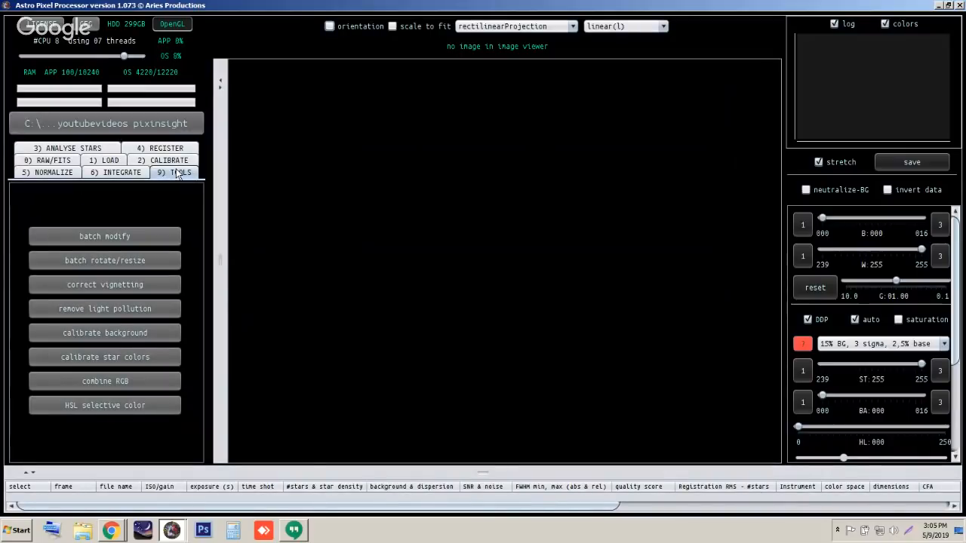
{"action": "left_click", "coordinate": [105, 160]}
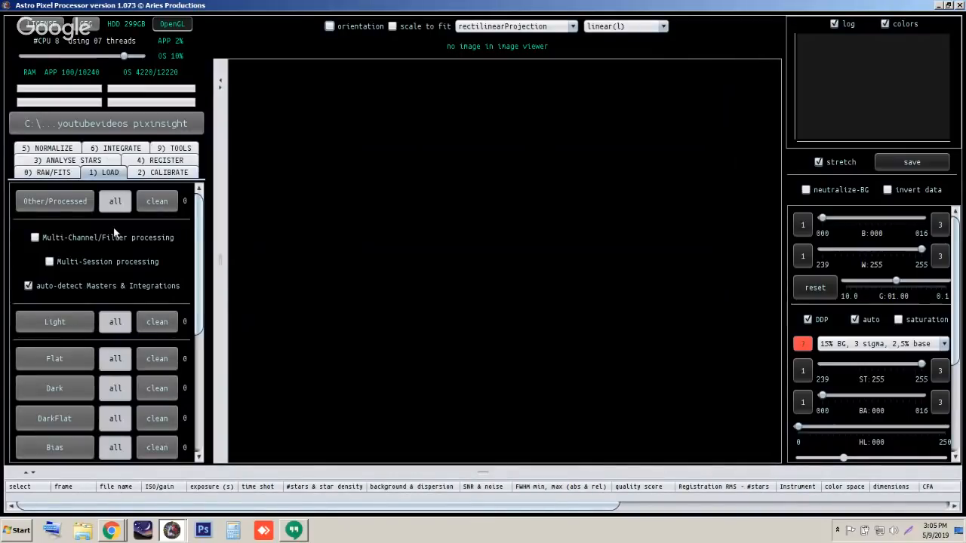
{"action": "mouse_move", "coordinate": [199, 236]}
{"action": "left_mouse_down"}
{"action": "mouse_move", "coordinate": [198, 277]}
{"action": "mouse_move", "coordinate": [195, 226]}
{"action": "left_mouse_up"}
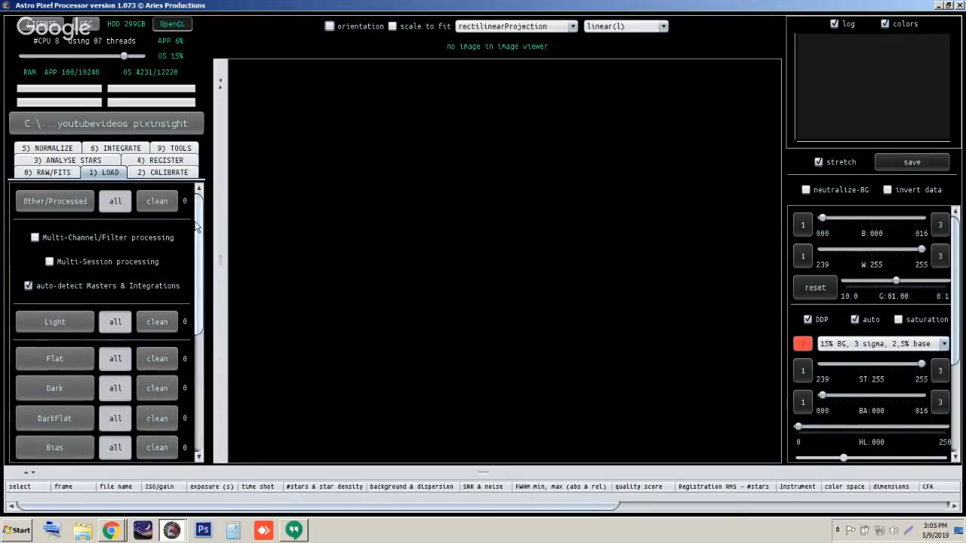
- Start the Combine RGB tool and add LUM.fits to the combination with the Luminance filter assigned
{"action": "left_click", "coordinate": [172, 150]}
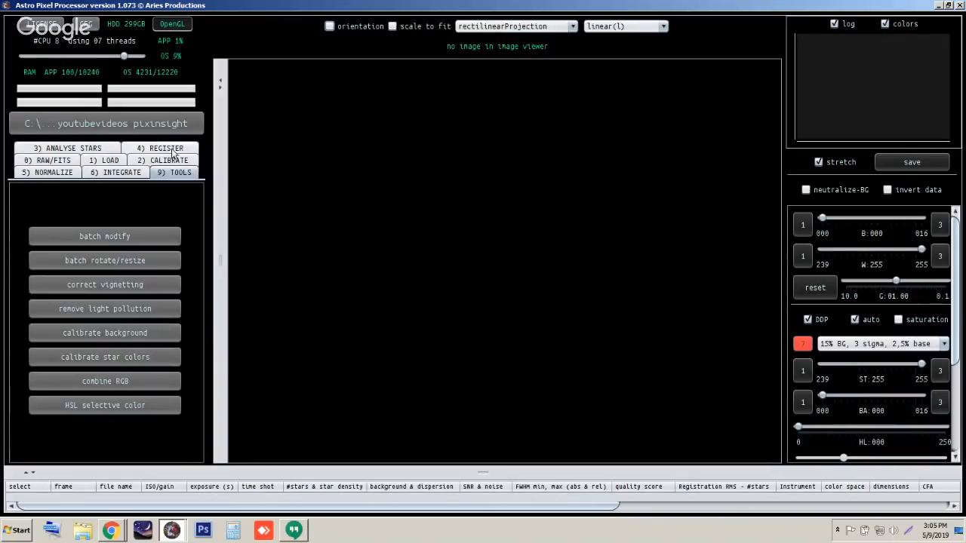
{"action": "left_click", "coordinate": [103, 379]}
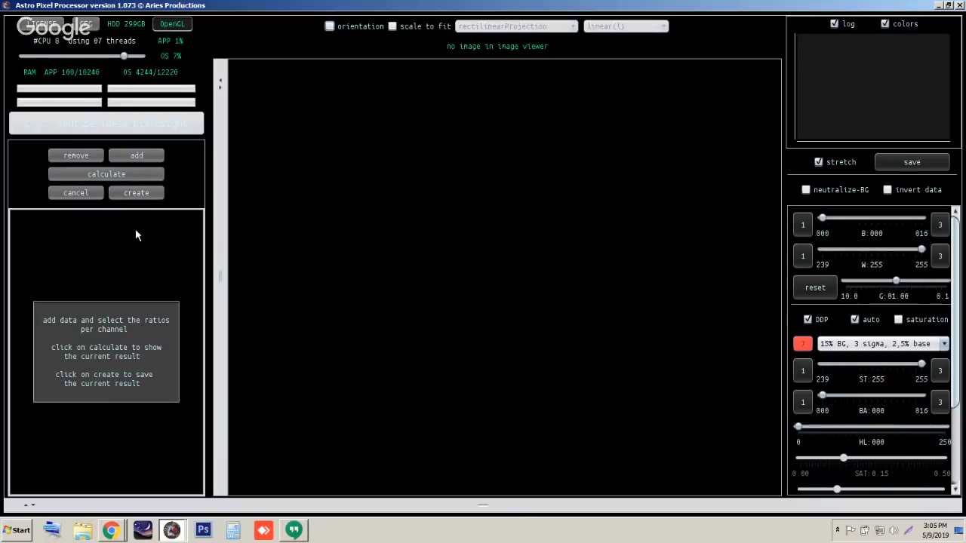
{"action": "left_click", "coordinate": [138, 156]}
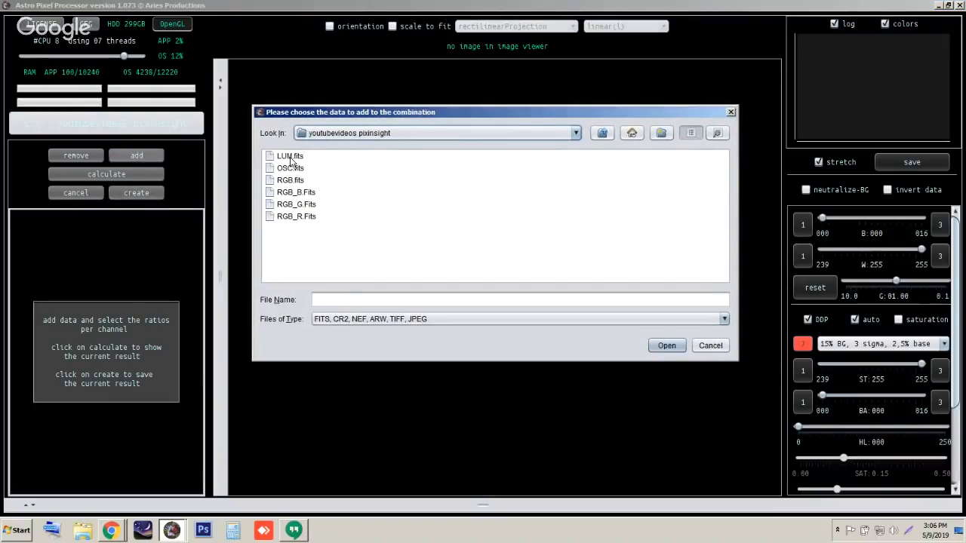
{"action": "left_click", "coordinate": [291, 158]}
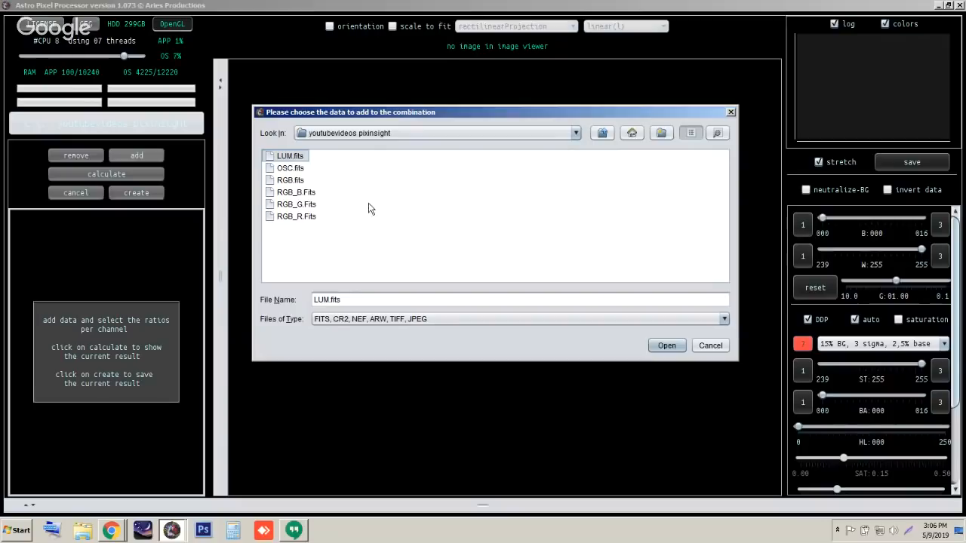
{"action": "left_click", "coordinate": [667, 346]}
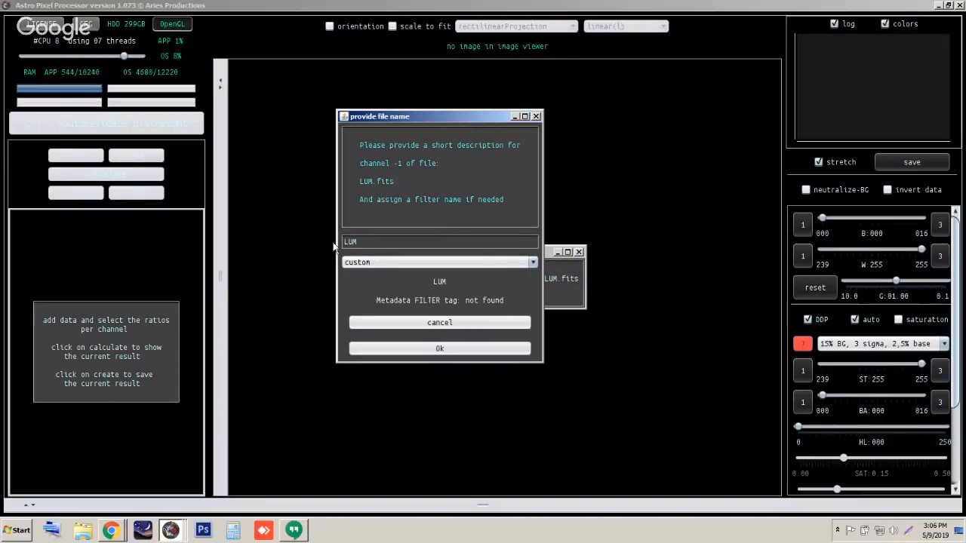
{"action": "left_click", "coordinate": [532, 262]}
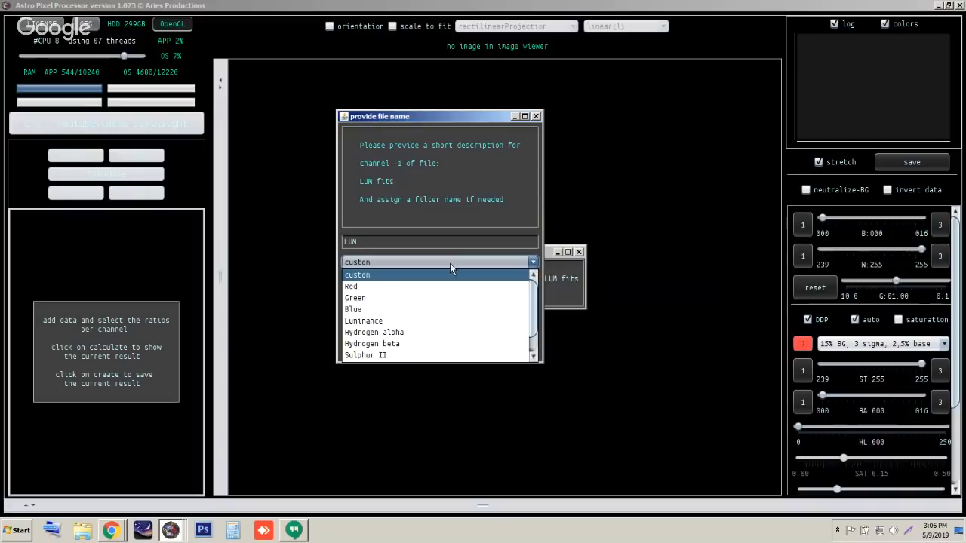
{"action": "left_click", "coordinate": [365, 322]}
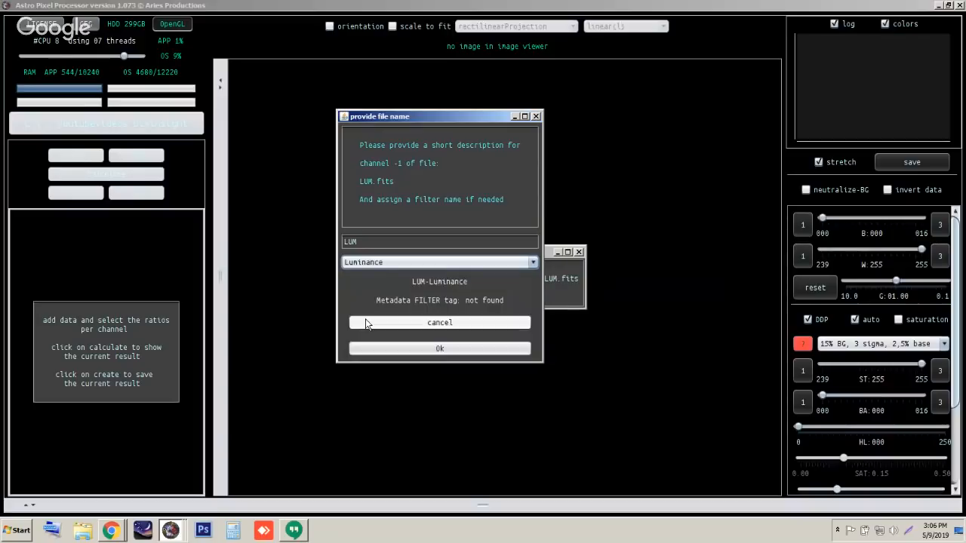
{"action": "left_click", "coordinate": [435, 349]}
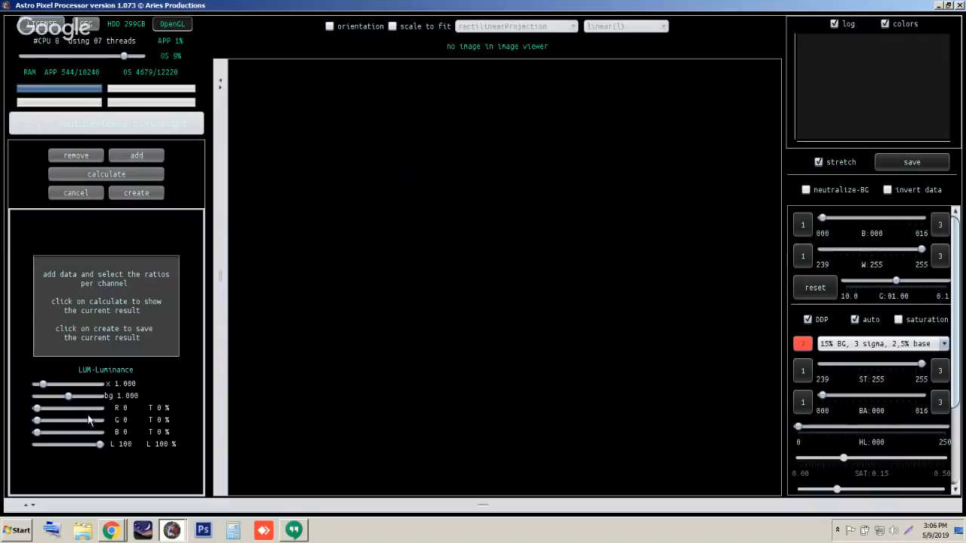
- Add RGB_R.Fits to the combination with the Red filter assigned
{"action": "left_click", "coordinate": [137, 155]}
{"action": "left_click_drag", "start_coordinate": [367, 154], "coordinate": [370, 128]}
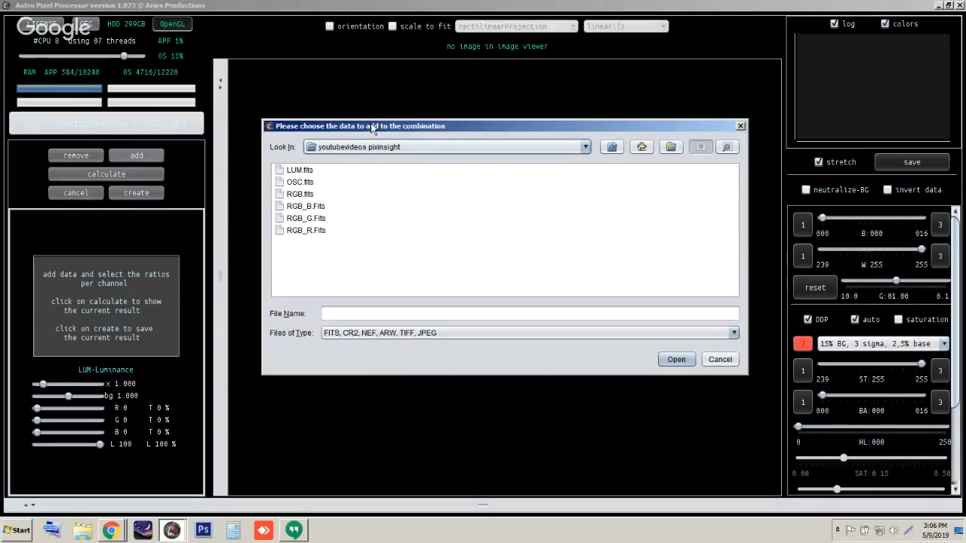
{"action": "left_click", "coordinate": [301, 234]}
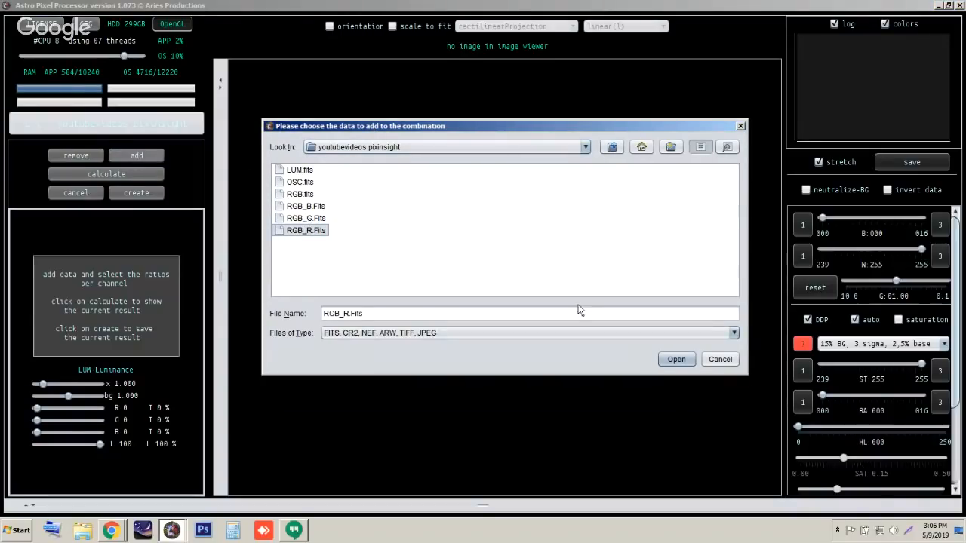
{"action": "left_click", "coordinate": [674, 360]}
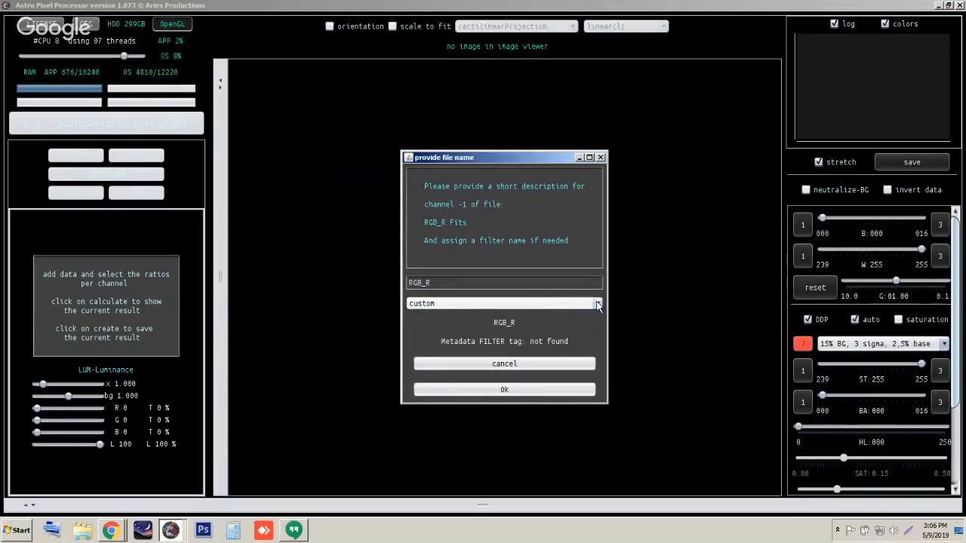
{"action": "left_click", "coordinate": [596, 305]}
{"action": "left_click", "coordinate": [427, 327]}
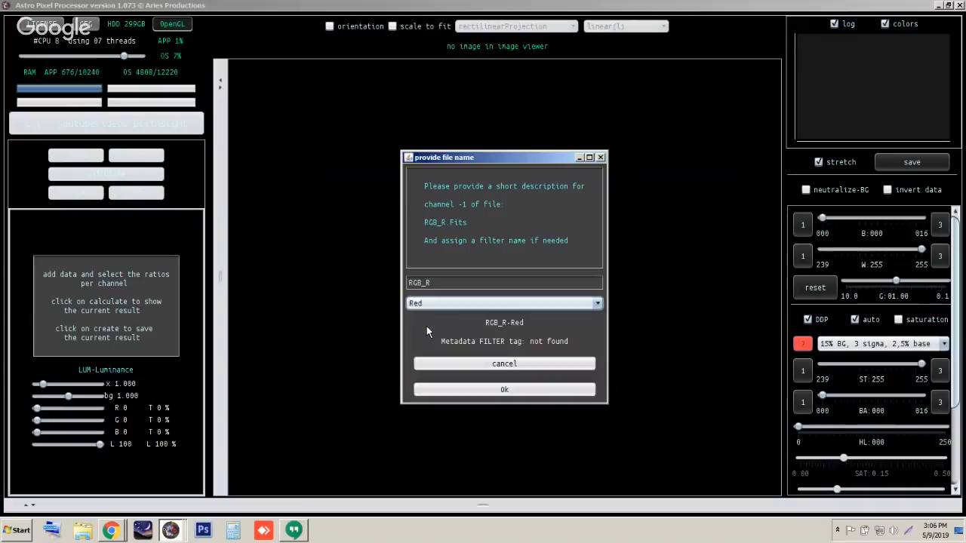
{"action": "left_click", "coordinate": [502, 389]}
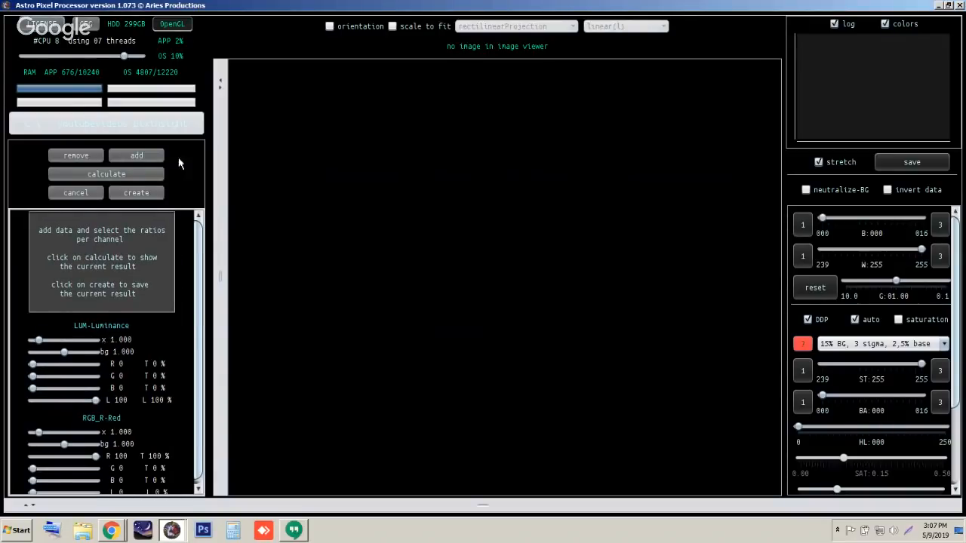
- Add RGB_G.Fits to the combination with the Green filter assigned
{"action": "left_click", "coordinate": [137, 156]}
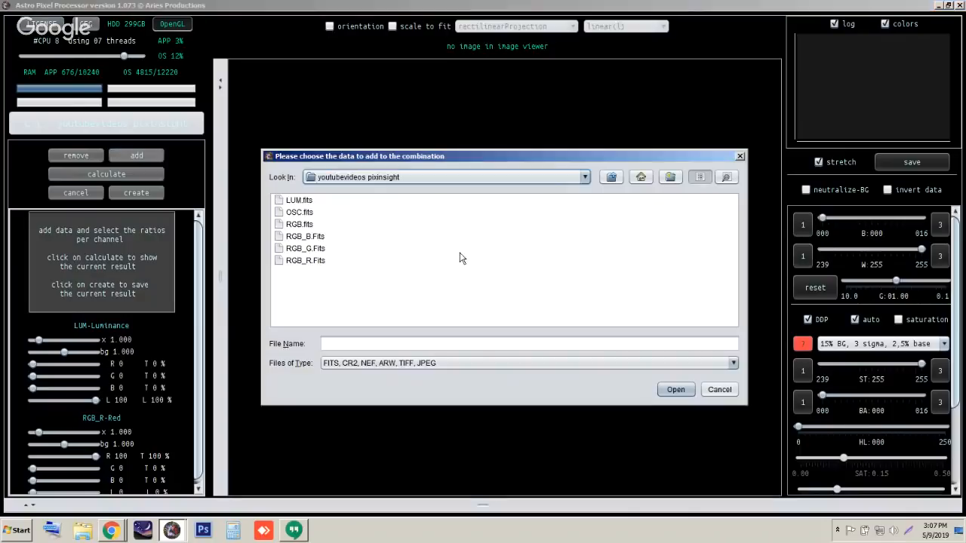
{"action": "left_click", "coordinate": [315, 249]}
{"action": "left_click", "coordinate": [679, 392]}
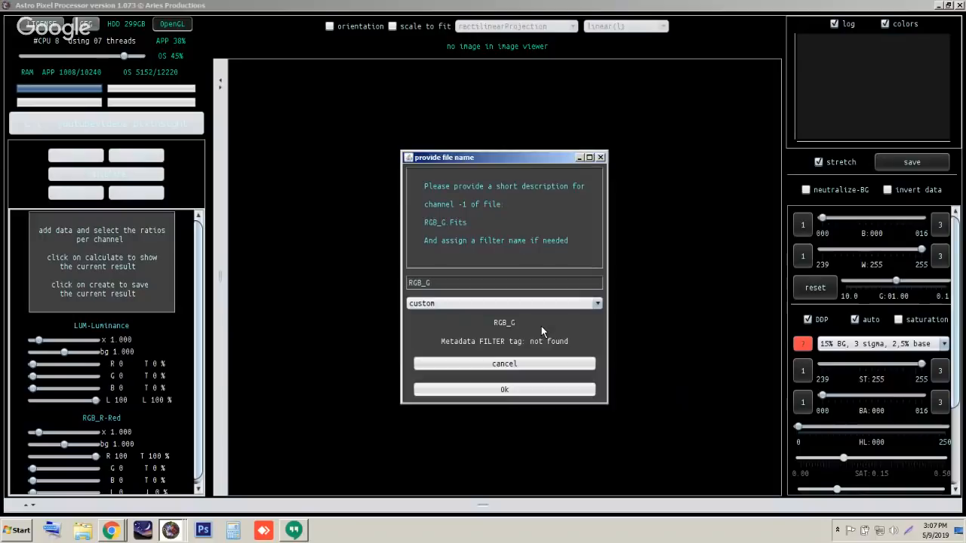
{"action": "left_click", "coordinate": [595, 305]}
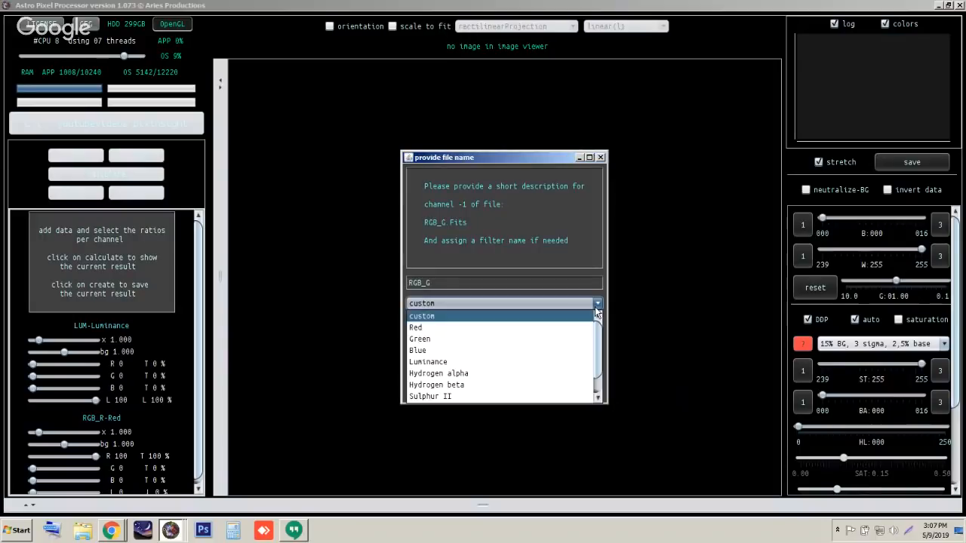
{"action": "left_click", "coordinate": [421, 338]}
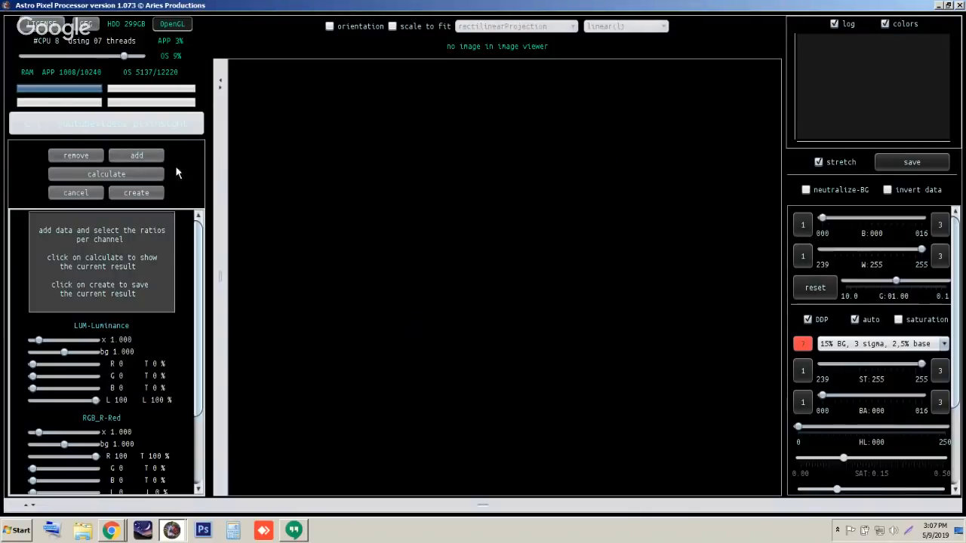
- Add RGB_B.Fits to the combination with the Blue filter assigned
{"action": "left_click", "coordinate": [144, 156]}
{"action": "left_click", "coordinate": [323, 237]}
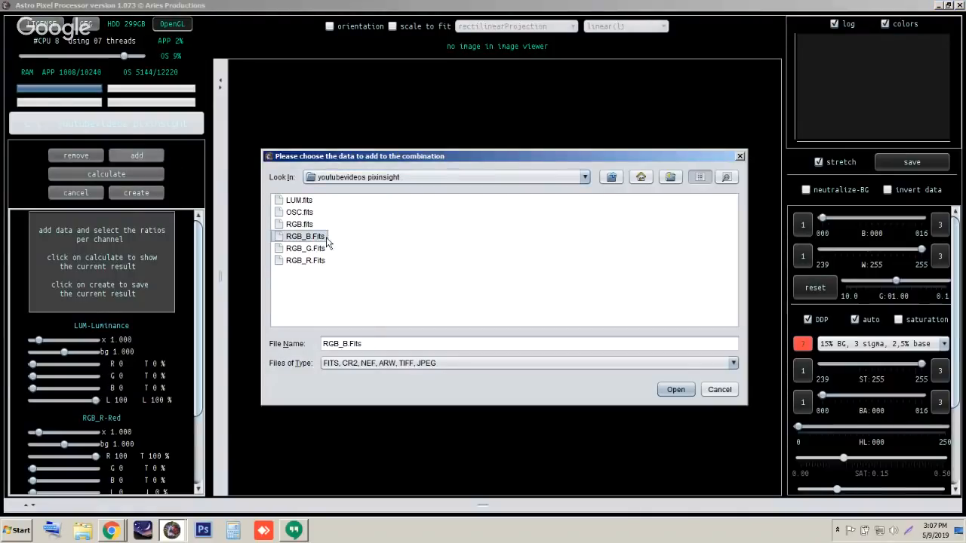
{"action": "left_click", "coordinate": [674, 390]}
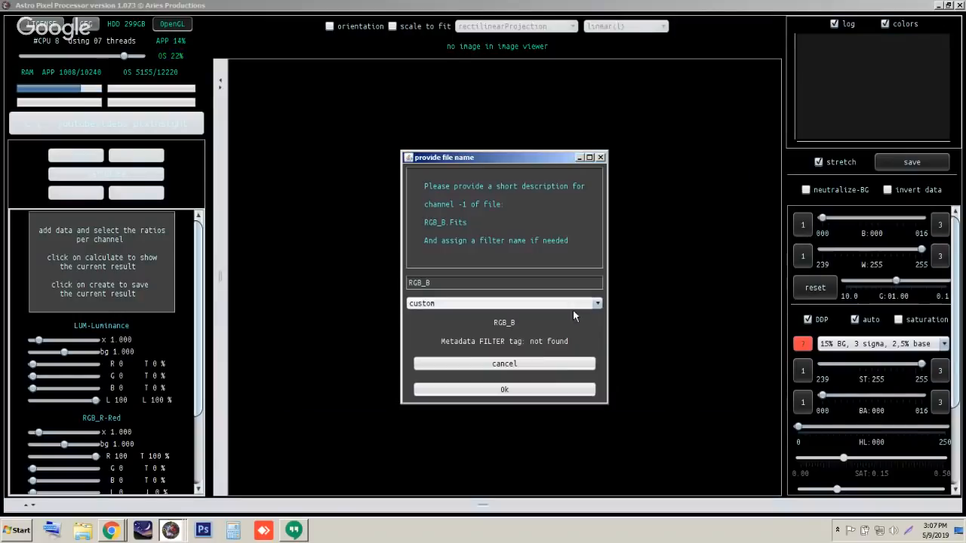
{"action": "left_click", "coordinate": [596, 303]}
{"action": "left_click", "coordinate": [459, 351]}
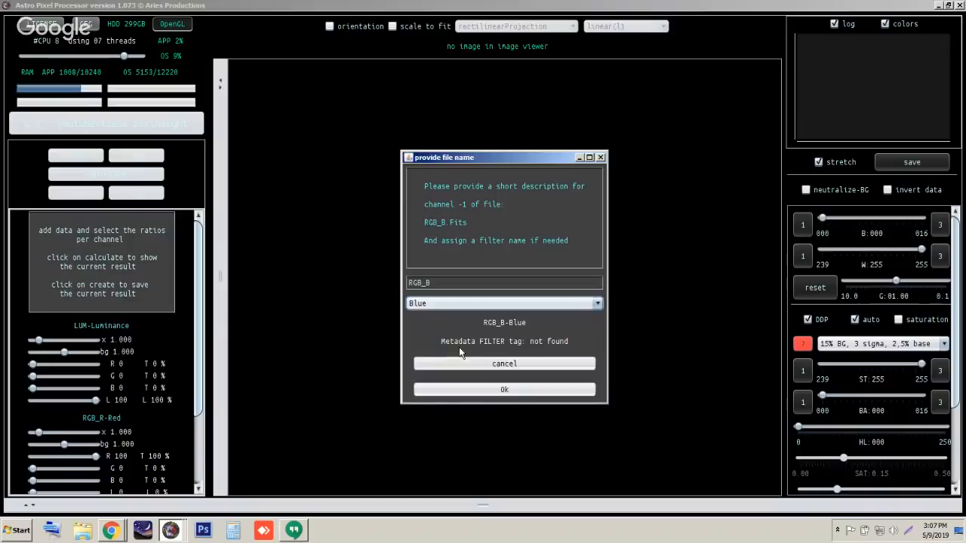
{"action": "left_click", "coordinate": [505, 389]}
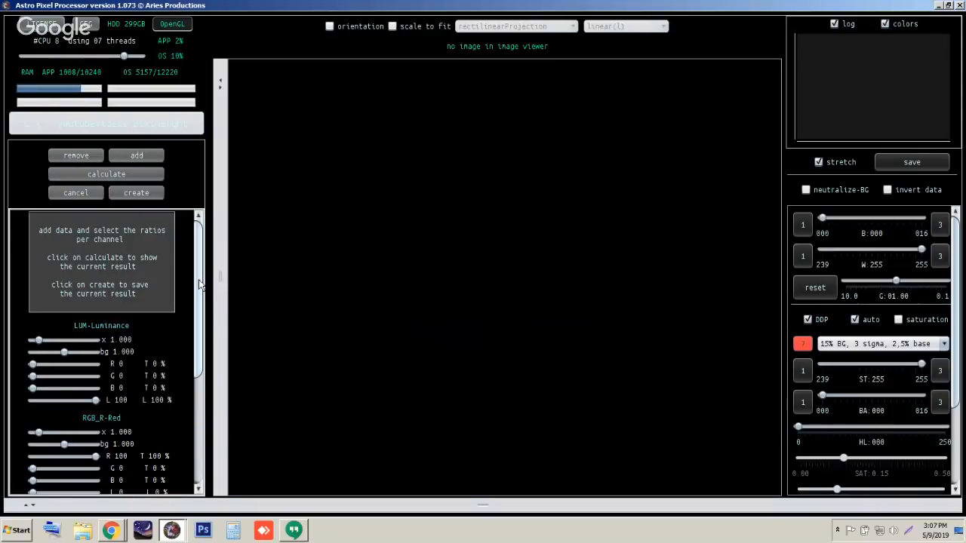
- Dismiss the incoming chat notification and close the Google Hangouts window
{"action": "scroll", "coordinate": [198, 299], "scroll_direction": "down", "scroll_amount": 1}
{"action": "scroll", "coordinate": [192, 316], "scroll_direction": "down", "scroll_amount": 7}
{"action": "scroll", "coordinate": [189, 327], "scroll_direction": "up", "scroll_amount": 5}
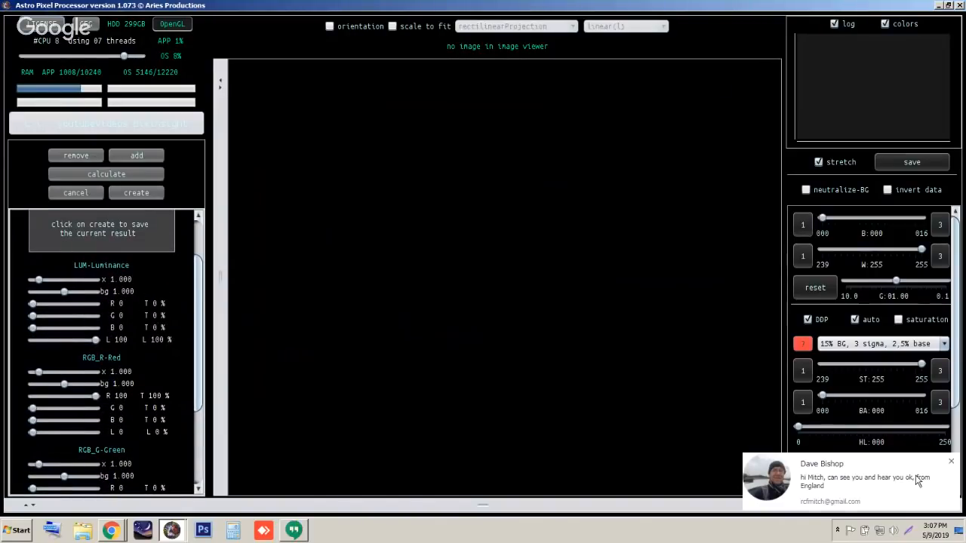
{"action": "left_click", "coordinate": [951, 462]}
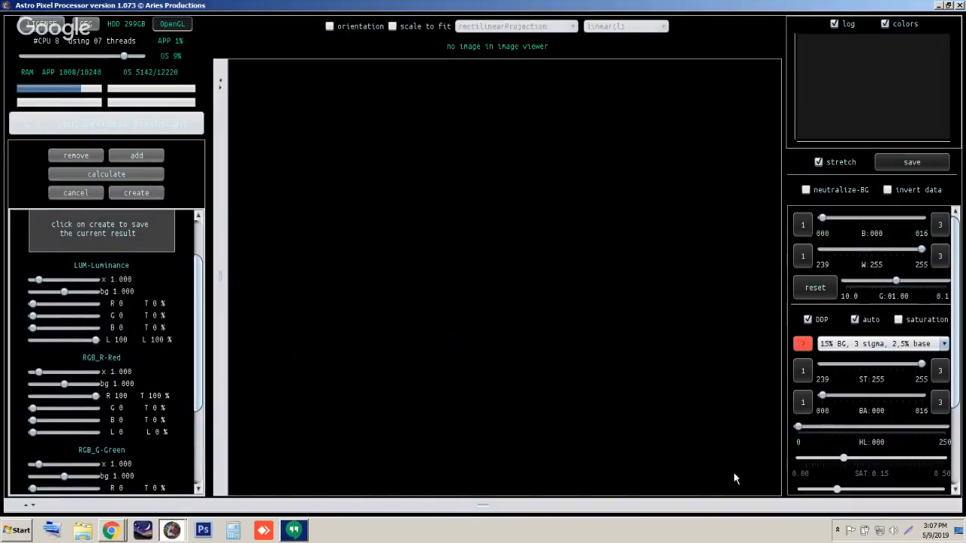
{"action": "right_click", "coordinate": [296, 531]}
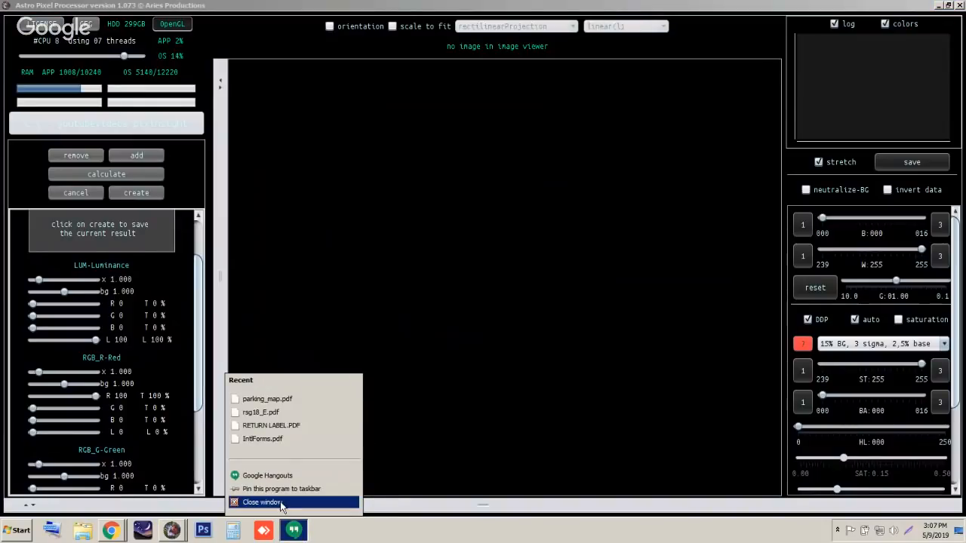
{"action": "left_click", "coordinate": [281, 503]}
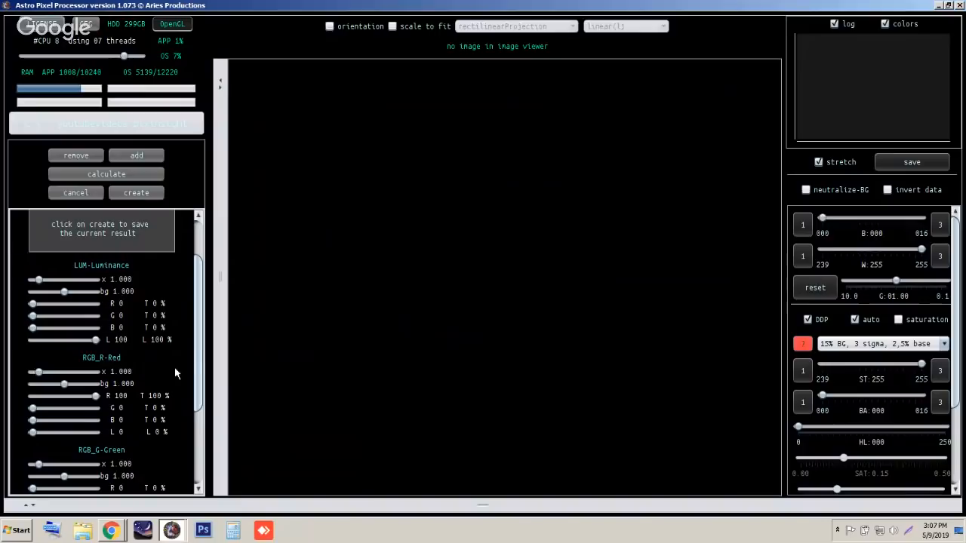
- Check the channel ratios of the luminance, red, green and blue layers and calculate the combined image
{"action": "scroll", "coordinate": [175, 366], "scroll_direction": "down", "scroll_amount": 5}
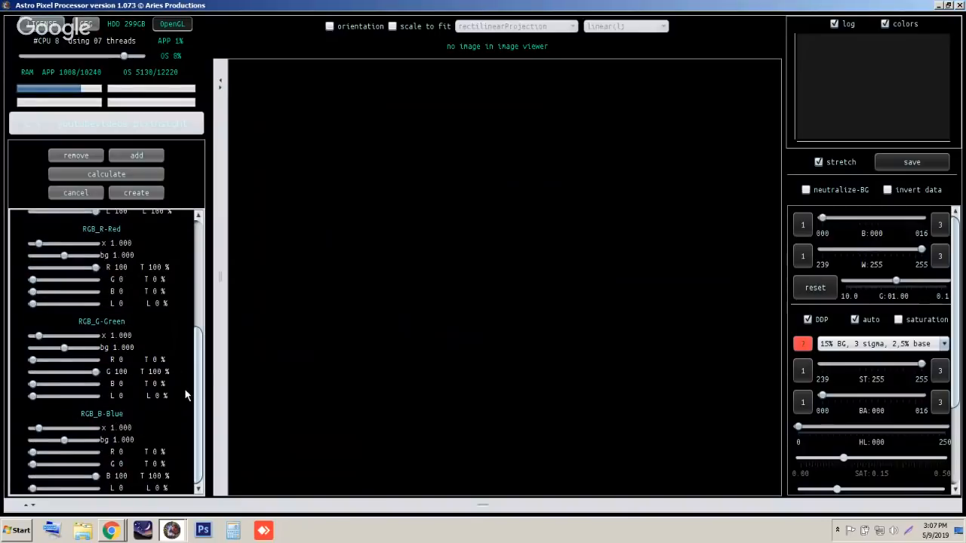
{"action": "left_click_drag", "start_coordinate": [198, 388], "coordinate": [196, 275]}
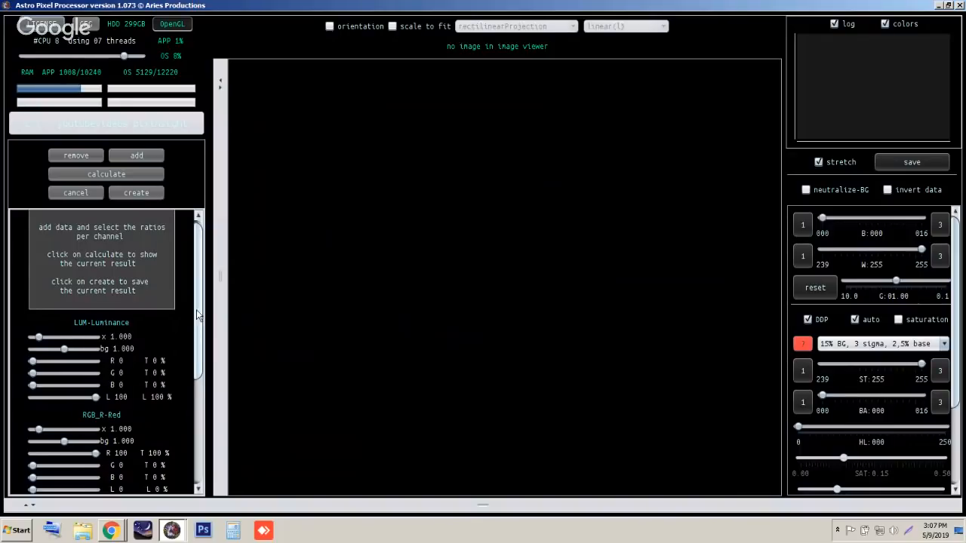
{"action": "left_click_drag", "start_coordinate": [197, 311], "coordinate": [196, 307]}
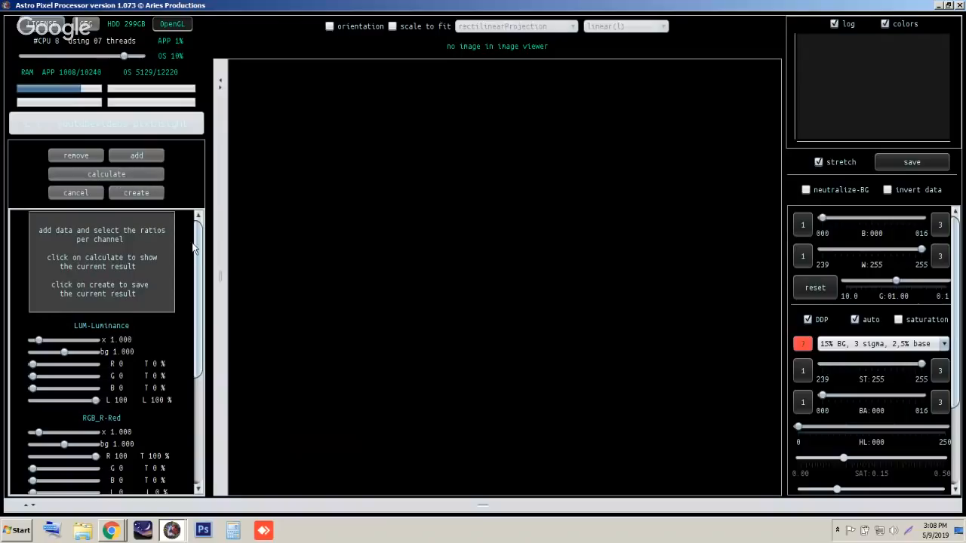
{"action": "scroll", "coordinate": [197, 364], "scroll_direction": "down", "scroll_amount": 5}
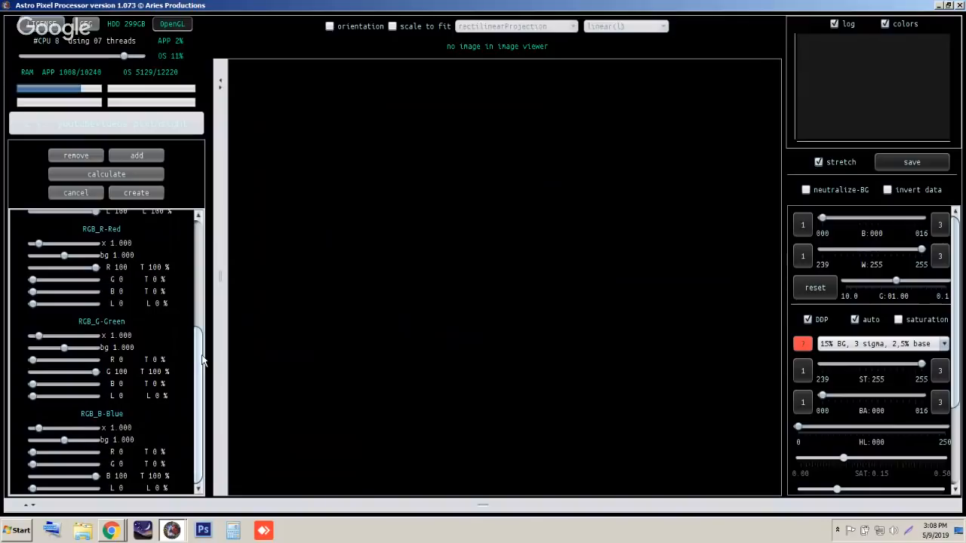
{"action": "scroll", "coordinate": [201, 359], "scroll_direction": "up", "scroll_amount": 1}
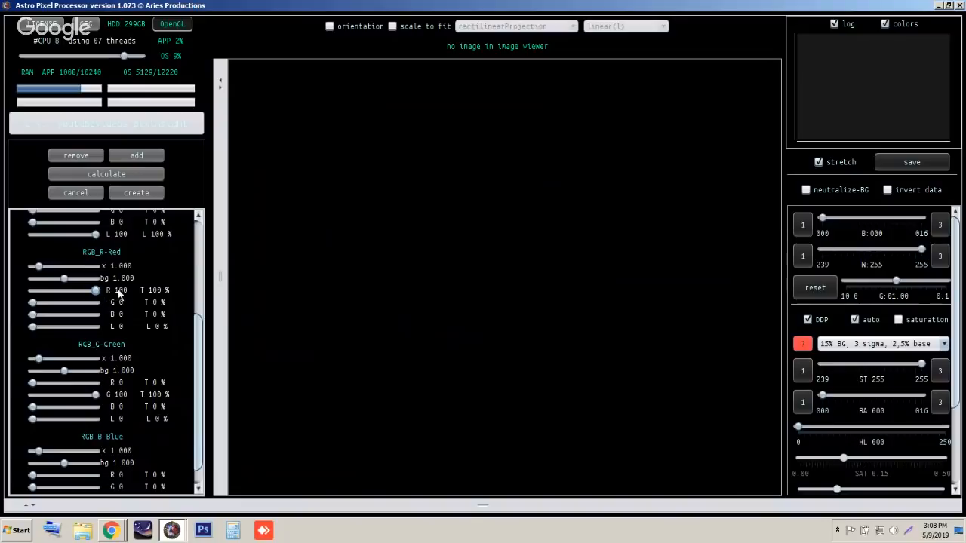
{"action": "mouse_move", "coordinate": [96, 395]}
{"action": "left_mouse_down"}
{"action": "mouse_move", "coordinate": [45, 393]}
{"action": "mouse_move", "coordinate": [101, 397]}
{"action": "left_mouse_up"}
{"action": "scroll", "coordinate": [83, 475], "scroll_direction": "down", "scroll_amount": 2}
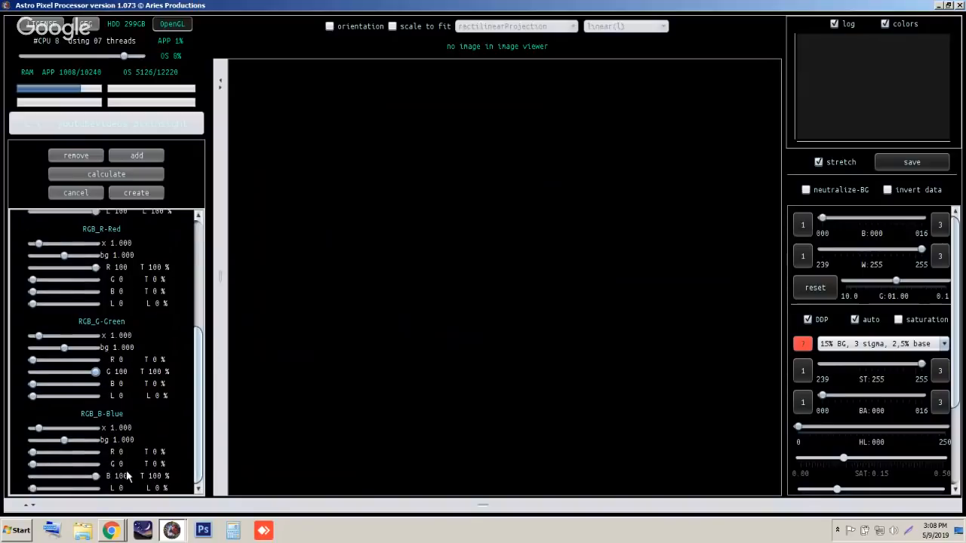
{"action": "mouse_move", "coordinate": [98, 480]}
{"action": "left_mouse_down"}
{"action": "mouse_move", "coordinate": [54, 477]}
{"action": "mouse_move", "coordinate": [106, 469]}
{"action": "left_mouse_up"}
{"action": "scroll", "coordinate": [94, 407], "scroll_direction": "up", "scroll_amount": 10}
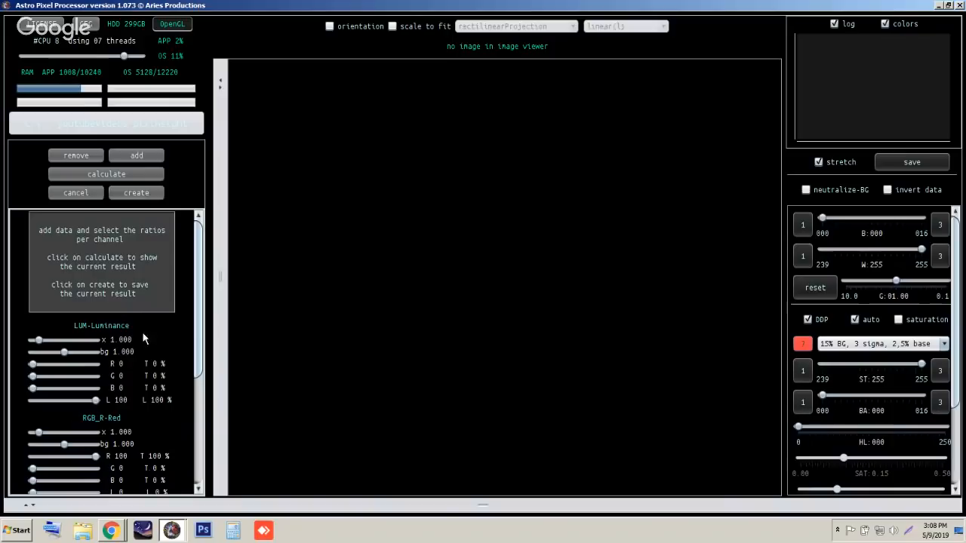
{"action": "left_click", "coordinate": [121, 174]}
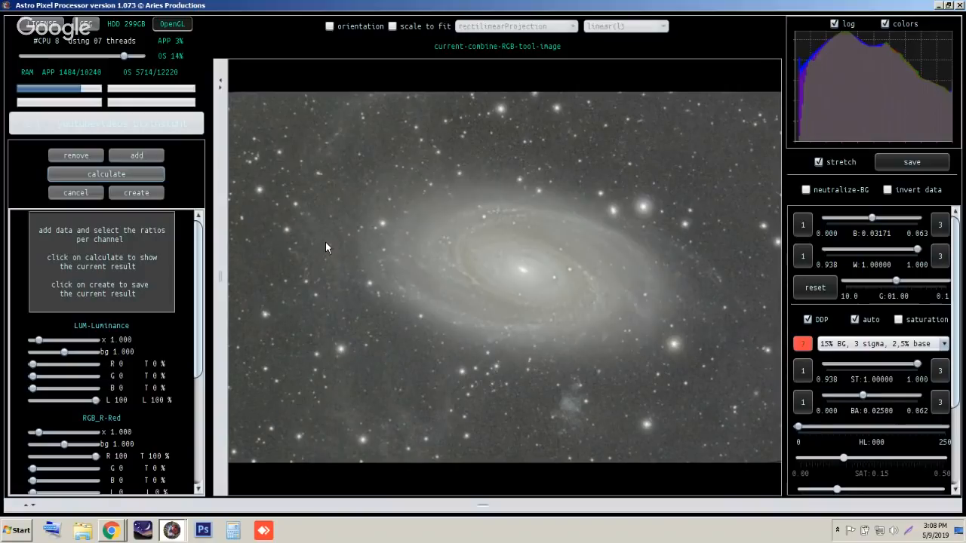
- Try the "no stretch (data as is)" preset on the combined image
{"action": "left_click", "coordinate": [943, 344]}
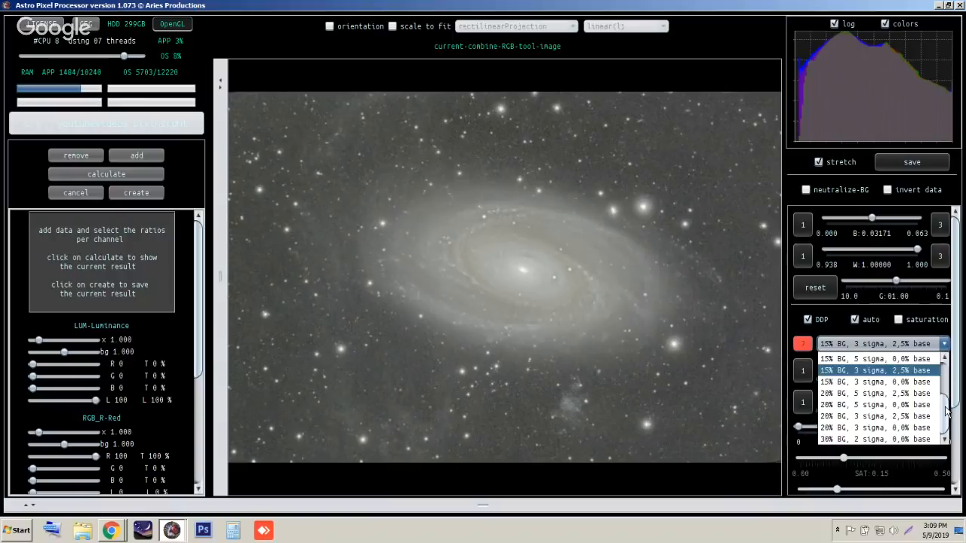
{"action": "scroll", "coordinate": [916, 378], "scroll_direction": "up", "scroll_amount": 3}
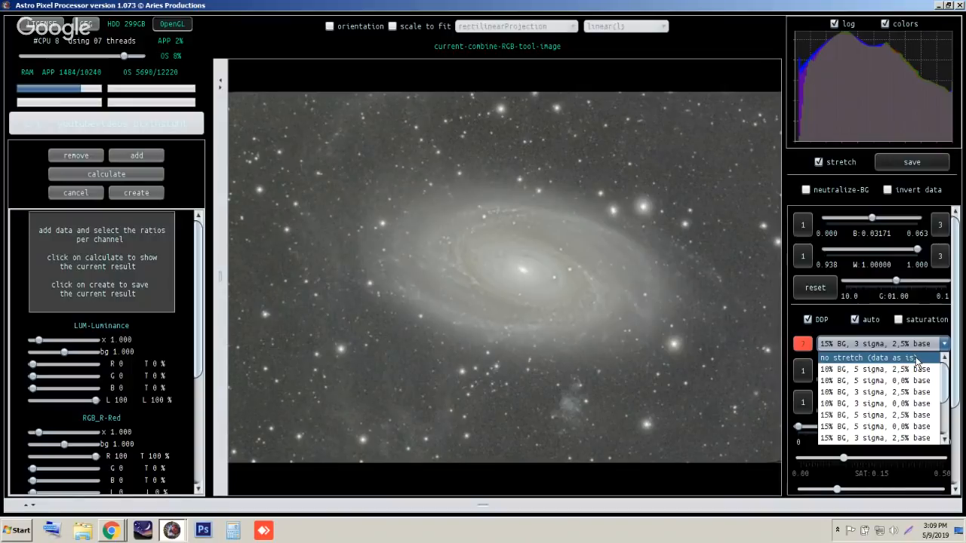
{"action": "left_click", "coordinate": [860, 358]}
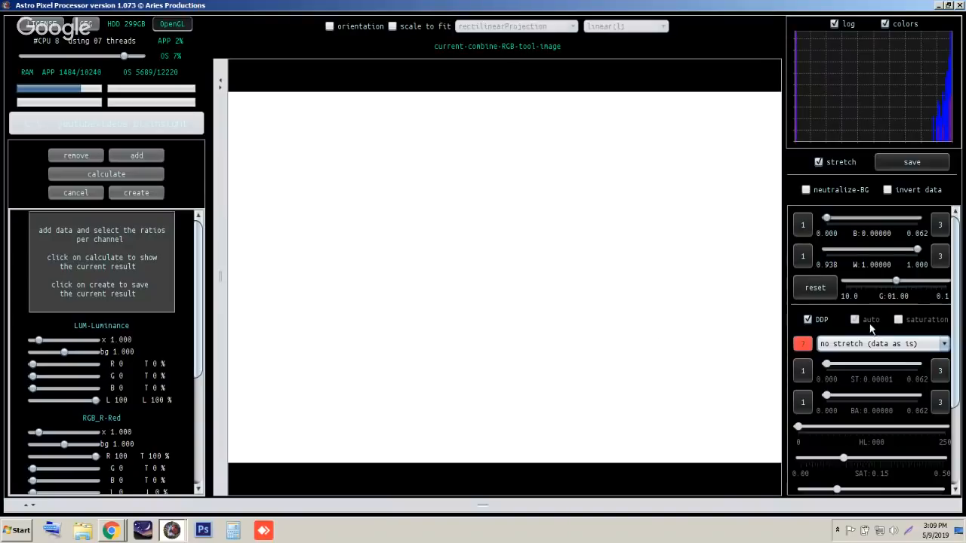
- Set the stretch preset to "10% BG, 5 sigma, 2,5% base" and enable background neutralization
{"action": "left_click", "coordinate": [879, 343]}
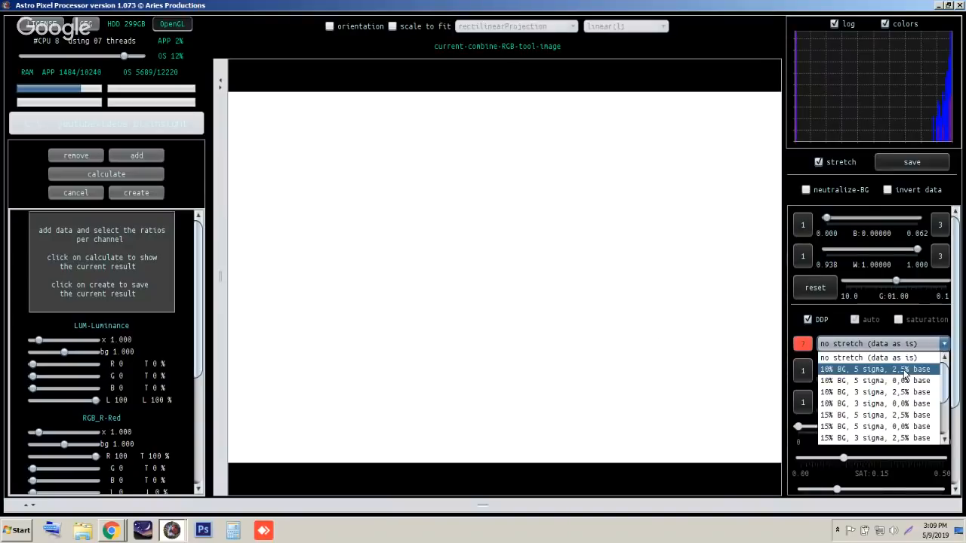
{"action": "left_click", "coordinate": [867, 369]}
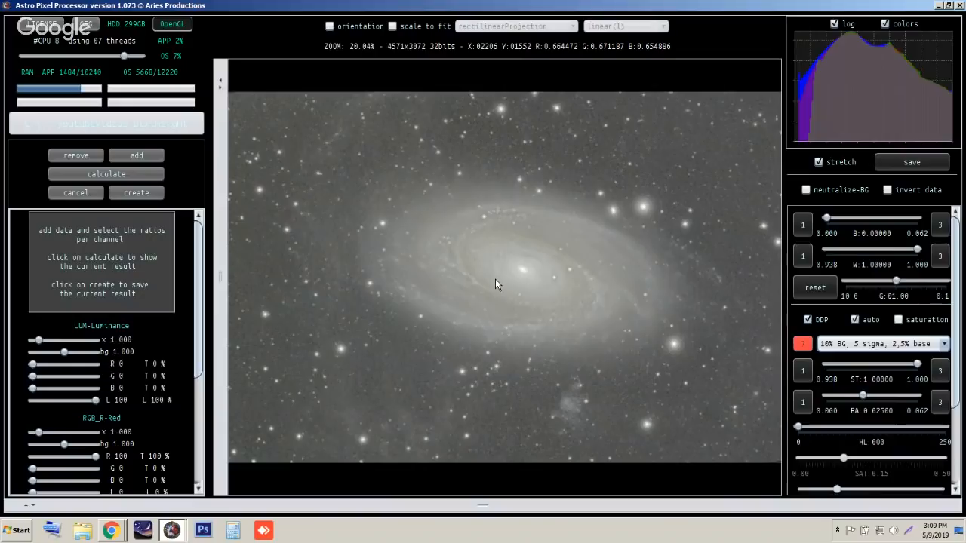
{"action": "left_click", "coordinate": [806, 190]}
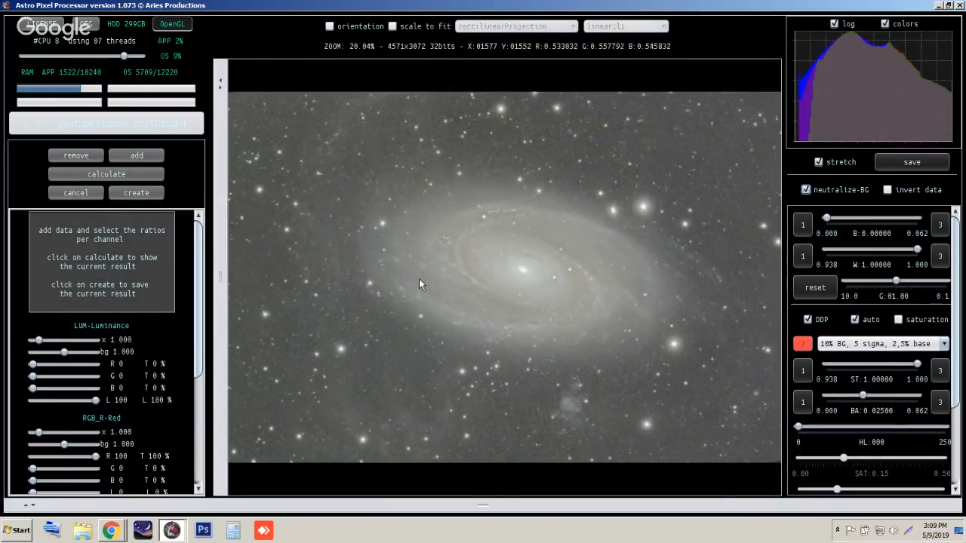
- Lower the L ratio of the LUM-Luminance layer to 50 and recalculate the combined image
{"action": "scroll", "coordinate": [179, 339], "scroll_direction": "down", "scroll_amount": 2}
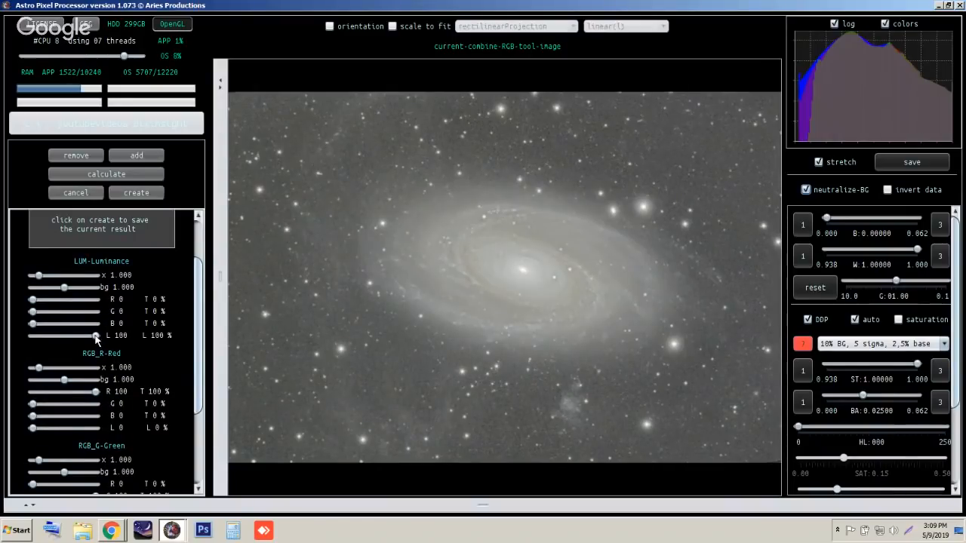
{"action": "scroll", "coordinate": [95, 339], "scroll_direction": "up", "scroll_amount": 1}
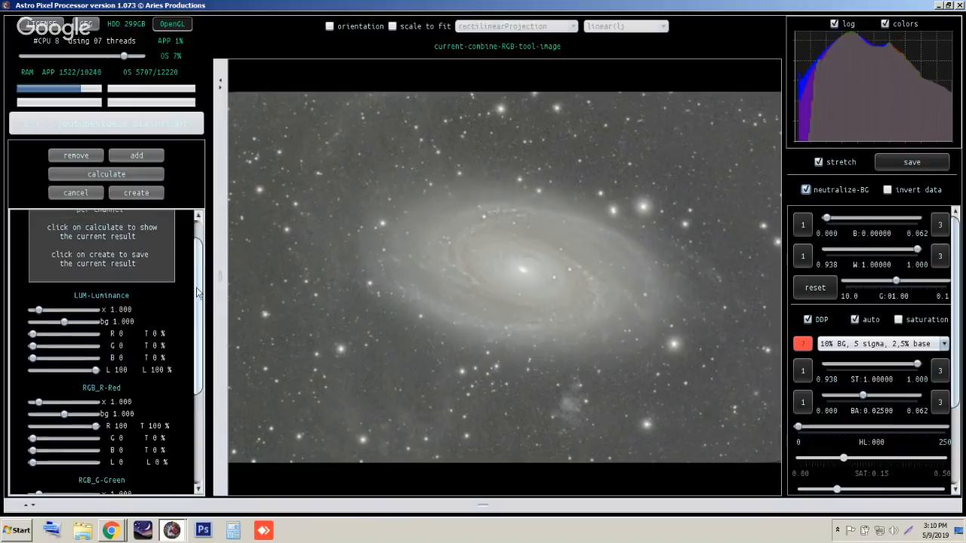
{"action": "left_click_drag", "start_coordinate": [97, 374], "coordinate": [64, 375]}
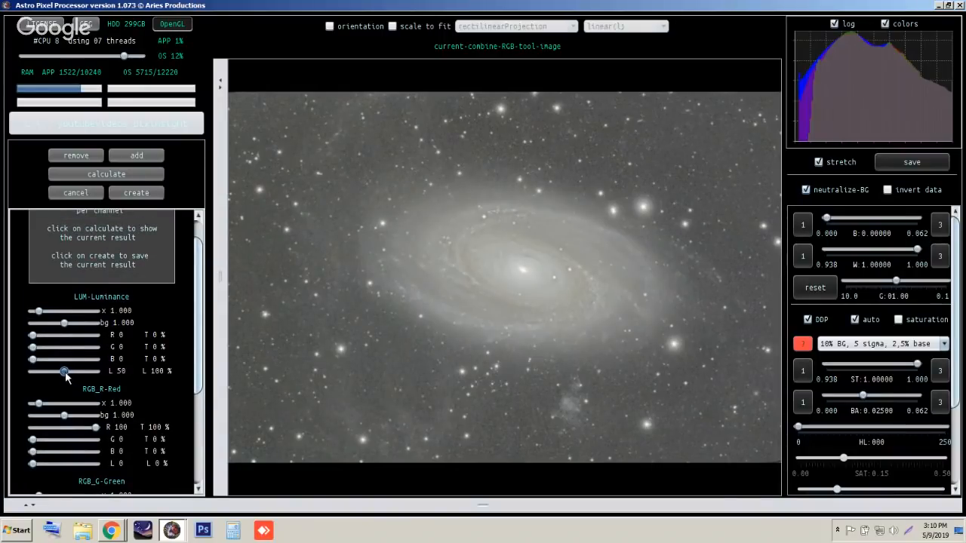
{"action": "left_click", "coordinate": [124, 174]}
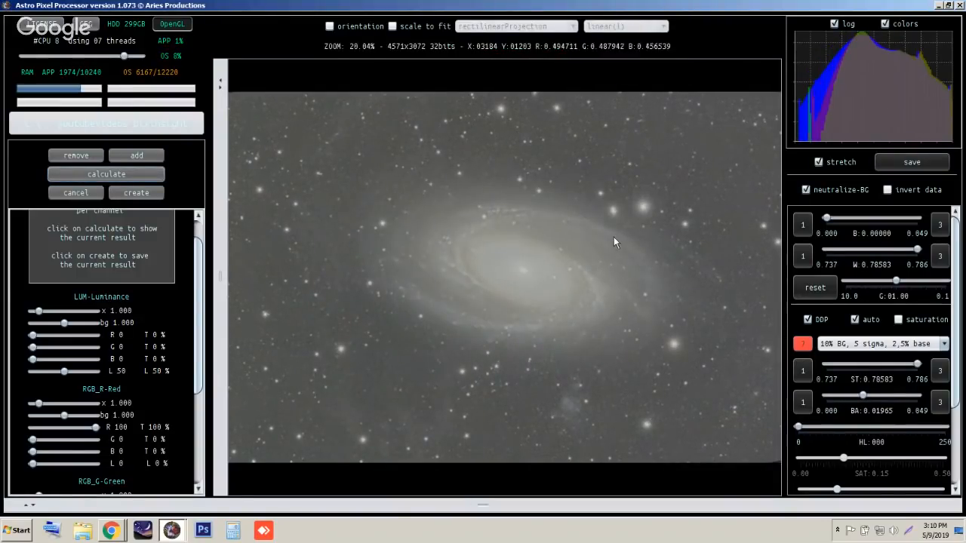
- Enable saturation for the preview and set the gamma (G) to 0.72 to darken the image
{"action": "left_click", "coordinate": [898, 320]}
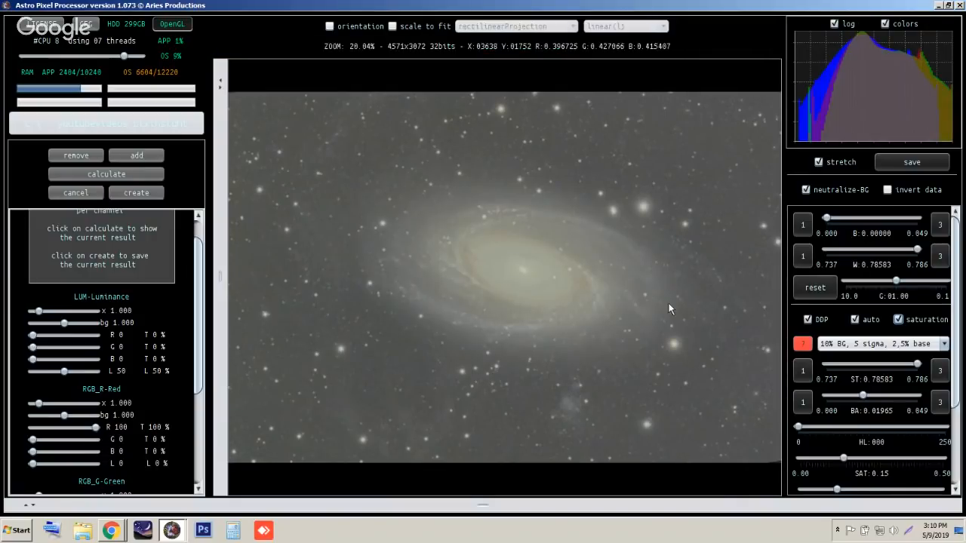
{"action": "left_click", "coordinate": [944, 344]}
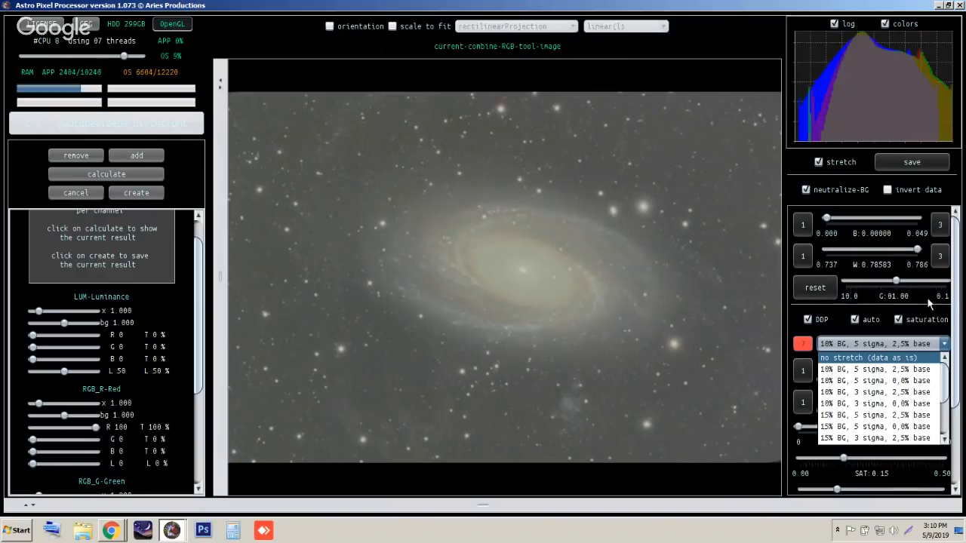
{"action": "left_click", "coordinate": [956, 302]}
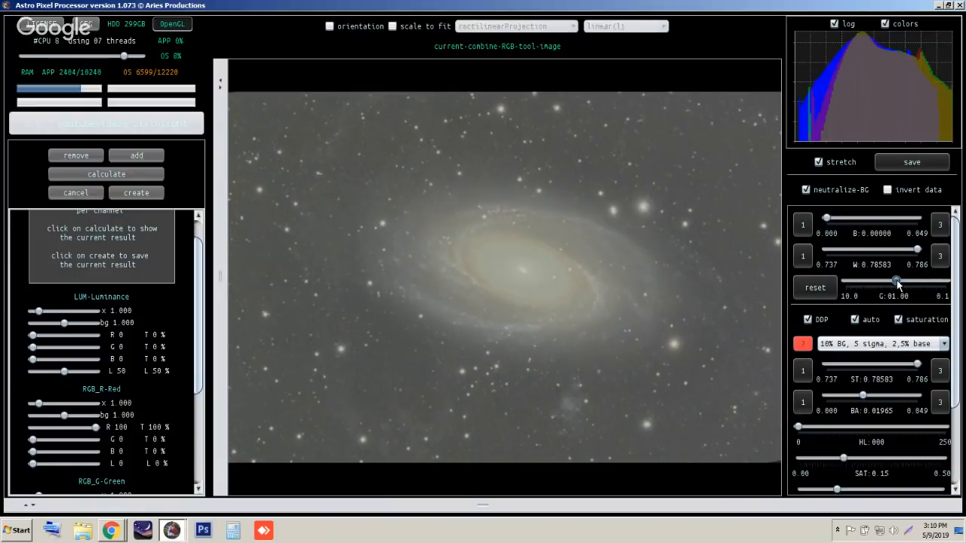
{"action": "left_click_drag", "start_coordinate": [898, 284], "coordinate": [900, 285]}
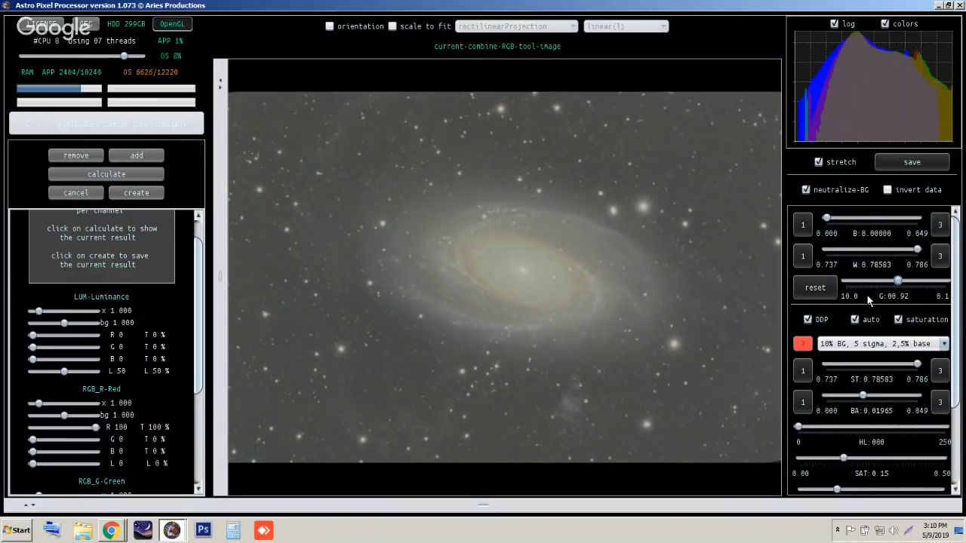
{"action": "left_click_drag", "start_coordinate": [897, 290], "coordinate": [904, 284]}
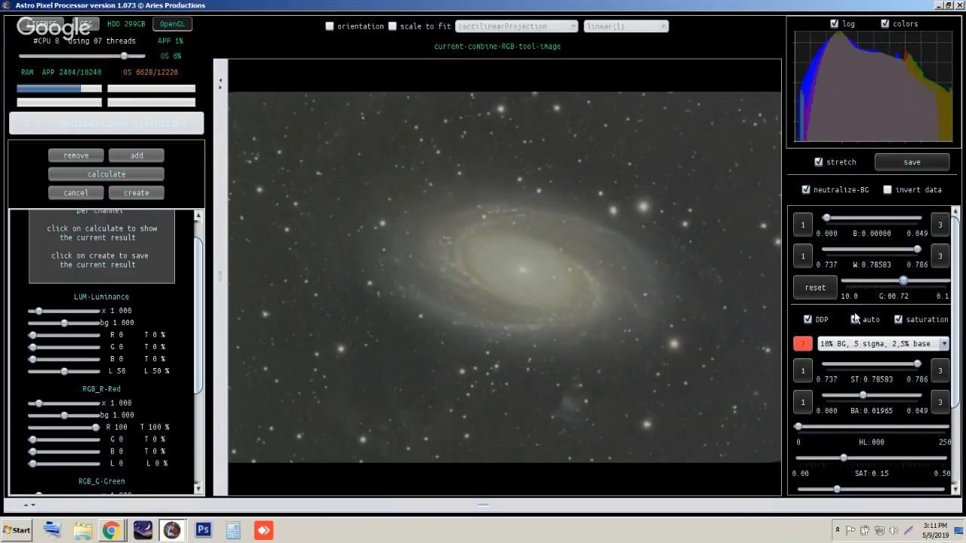
- Lower the gamma (G) of the preview stretch to 0.50 to darken the sky background
{"action": "left_click_drag", "start_coordinate": [903, 286], "coordinate": [906, 285]}
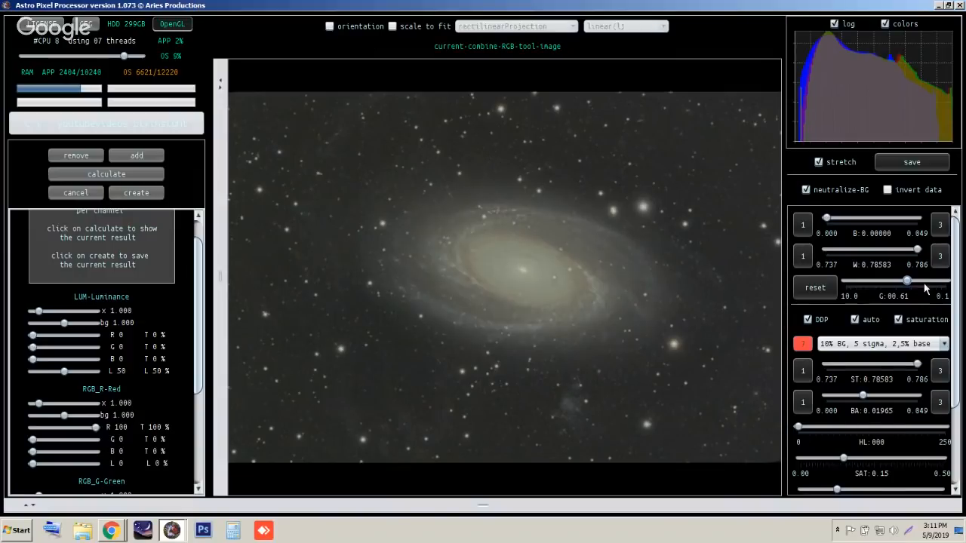
{"action": "left_click_drag", "start_coordinate": [909, 282], "coordinate": [913, 283]}
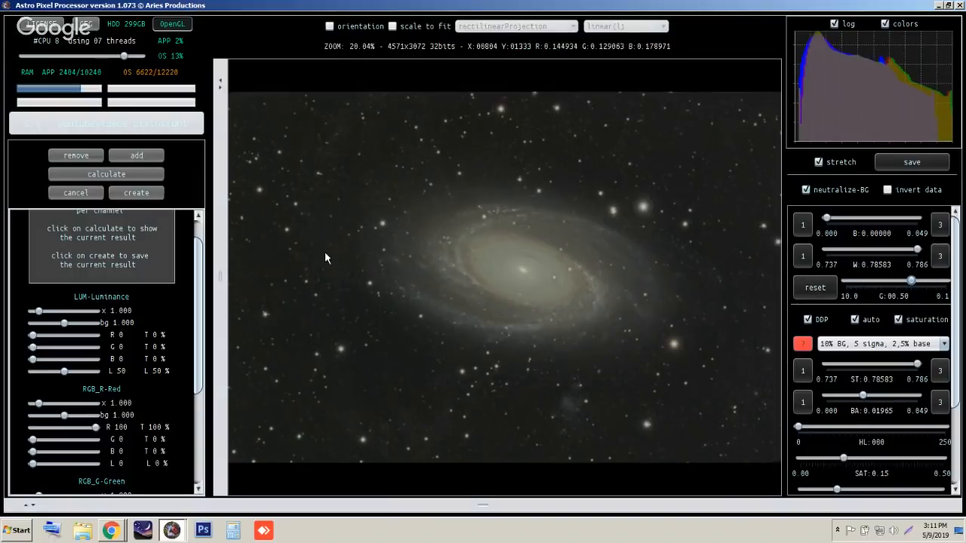
- Raise the L ratio of the LUM-Luminance layer to 100 and recalculate the combined image
{"action": "scroll", "coordinate": [200, 282], "scroll_direction": "up", "scroll_amount": 1}
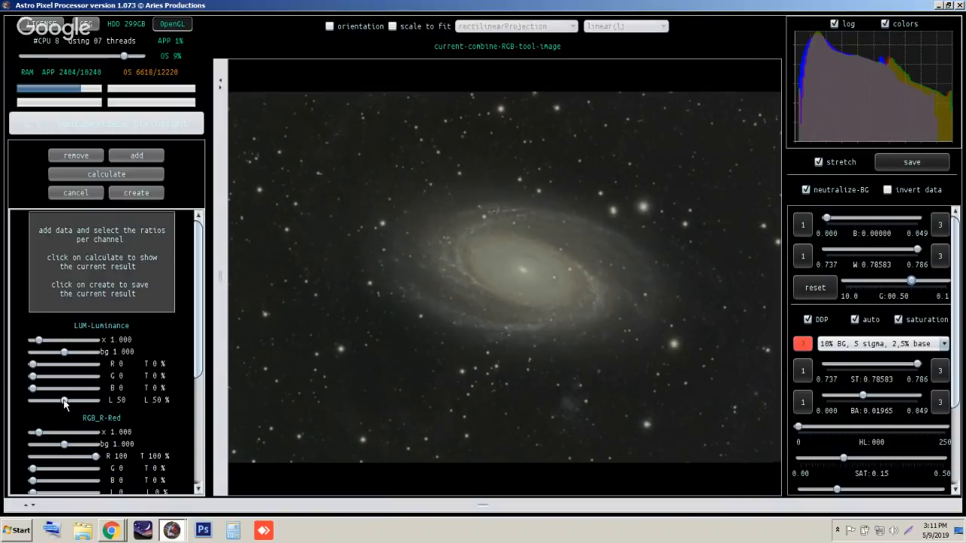
{"action": "left_click_drag", "start_coordinate": [65, 402], "coordinate": [98, 402]}
{"action": "left_click", "coordinate": [125, 179]}
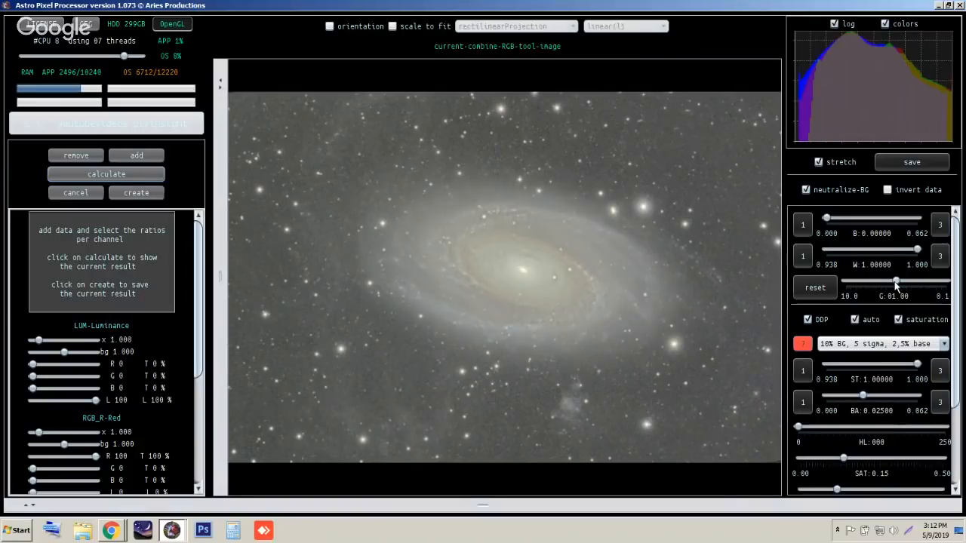
- Lower the preview's gamma (G) to 0.53 and raise the sharpening (SHARP) to 3.2
{"action": "left_click_drag", "start_coordinate": [898, 283], "coordinate": [909, 284]}
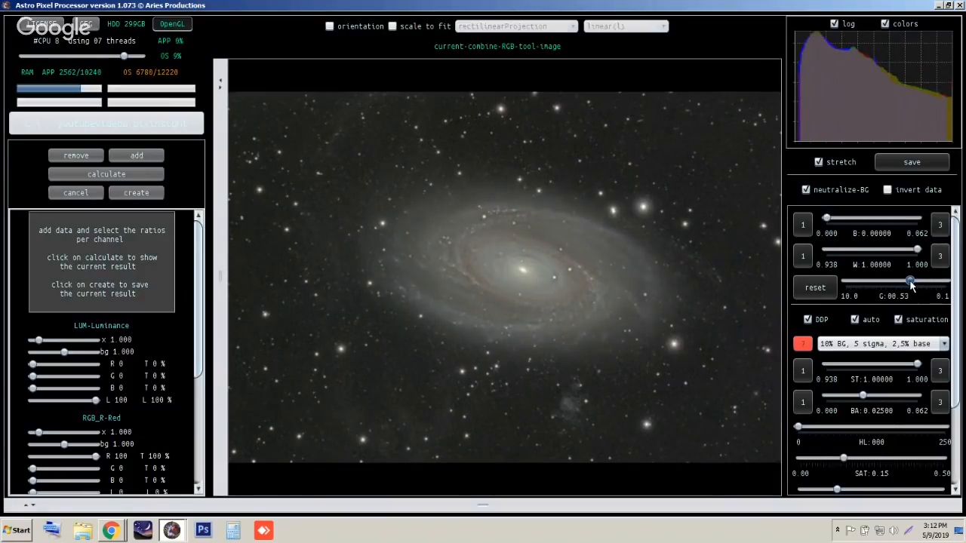
{"action": "left_click", "coordinate": [910, 283]}
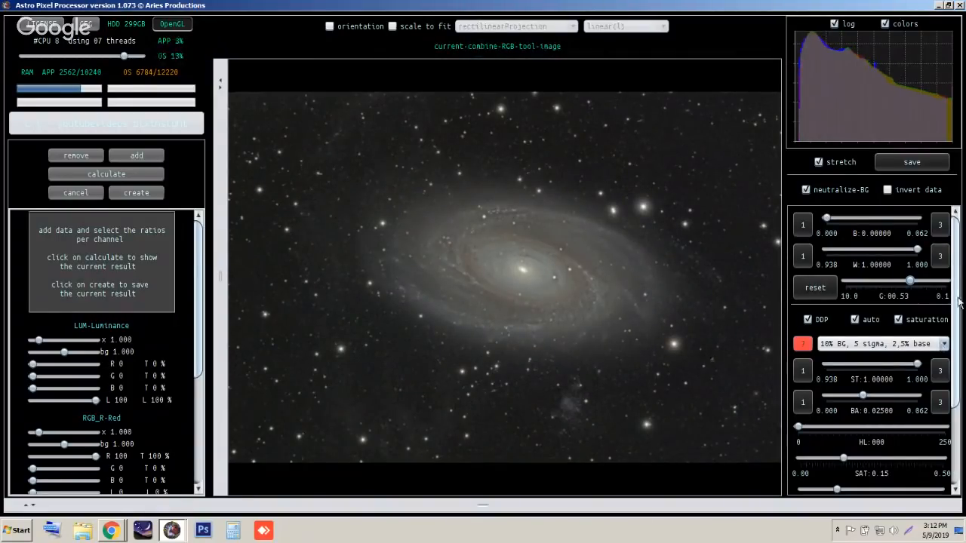
{"action": "scroll", "coordinate": [959, 304], "scroll_direction": "down", "scroll_amount": 3}
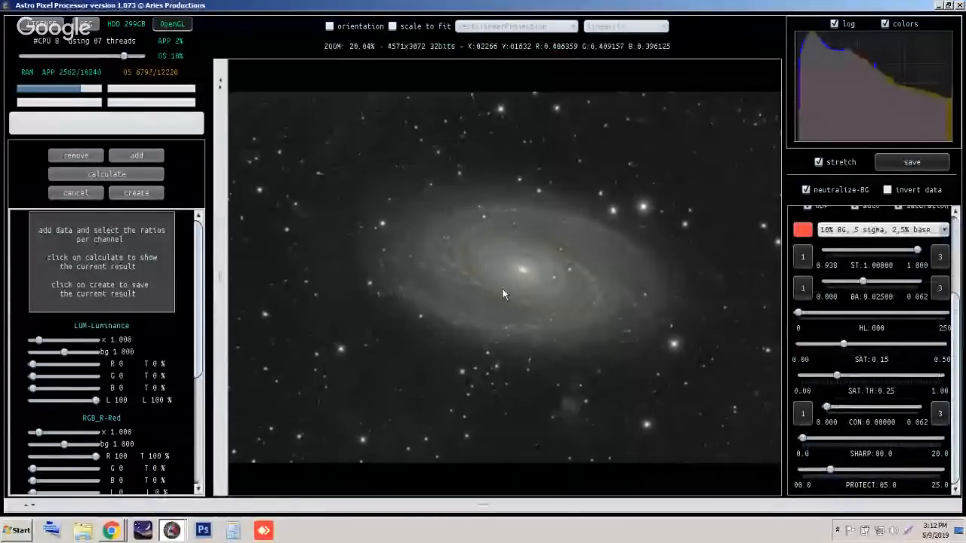
{"action": "scroll", "coordinate": [521, 279], "scroll_direction": "down", "scroll_amount": 1}
{"action": "scroll", "coordinate": [521, 278], "scroll_direction": "up", "scroll_amount": 3}
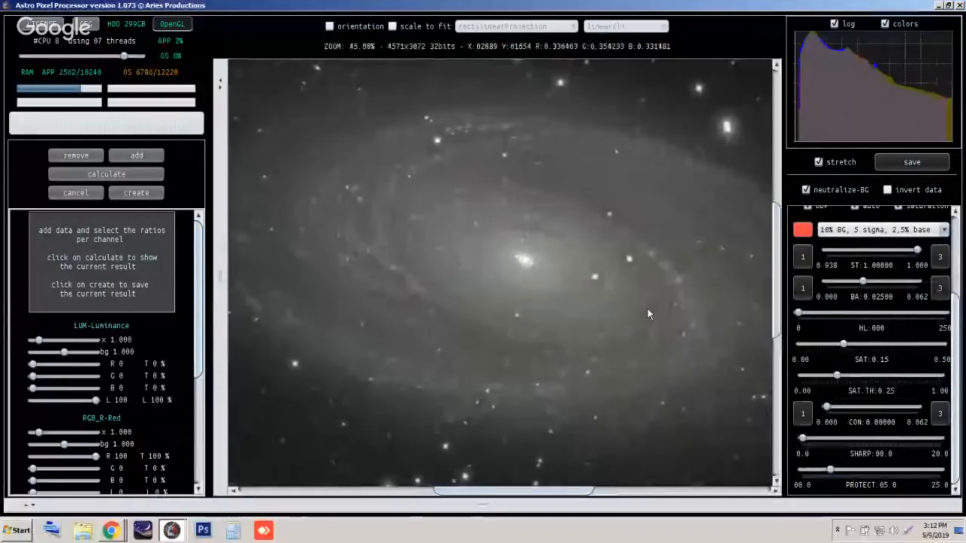
{"action": "left_click", "coordinate": [805, 440]}
{"action": "left_click_drag", "start_coordinate": [805, 440], "coordinate": [824, 442]}
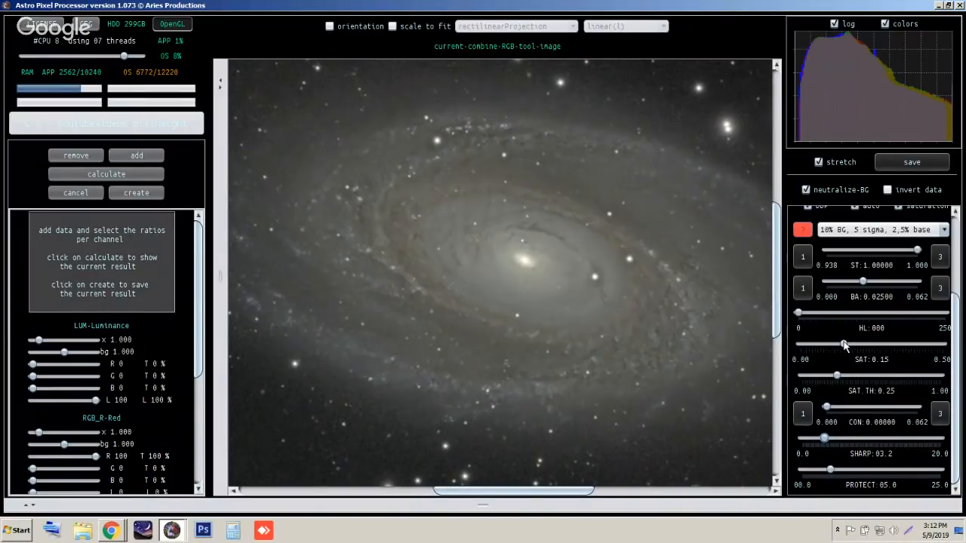
- Try a saturation (SAT) of 0.05 and check the galaxy's colours
{"action": "left_click_drag", "start_coordinate": [843, 344], "coordinate": [817, 344]}
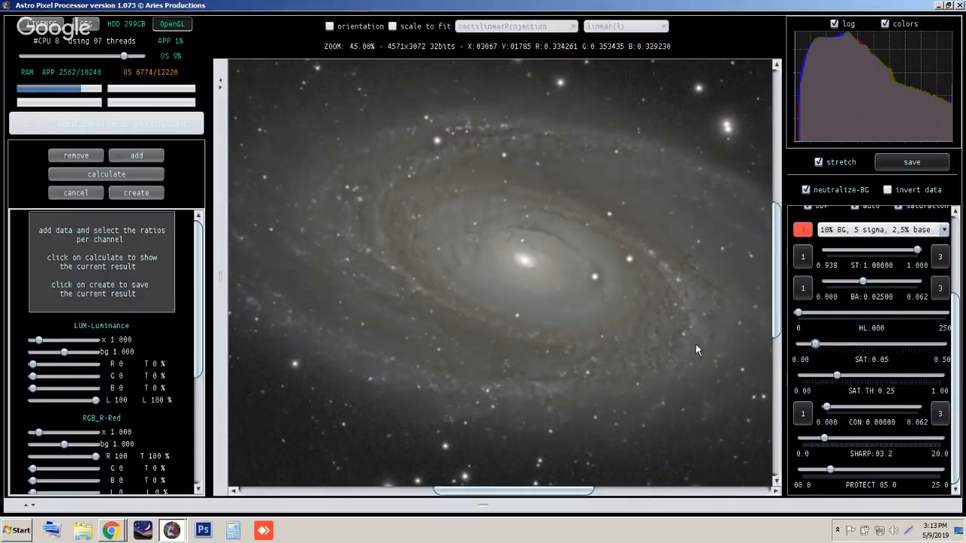
{"action": "scroll", "coordinate": [577, 366], "scroll_direction": "up", "scroll_amount": 1}
{"action": "scroll", "coordinate": [575, 365], "scroll_direction": "down", "scroll_amount": 3}
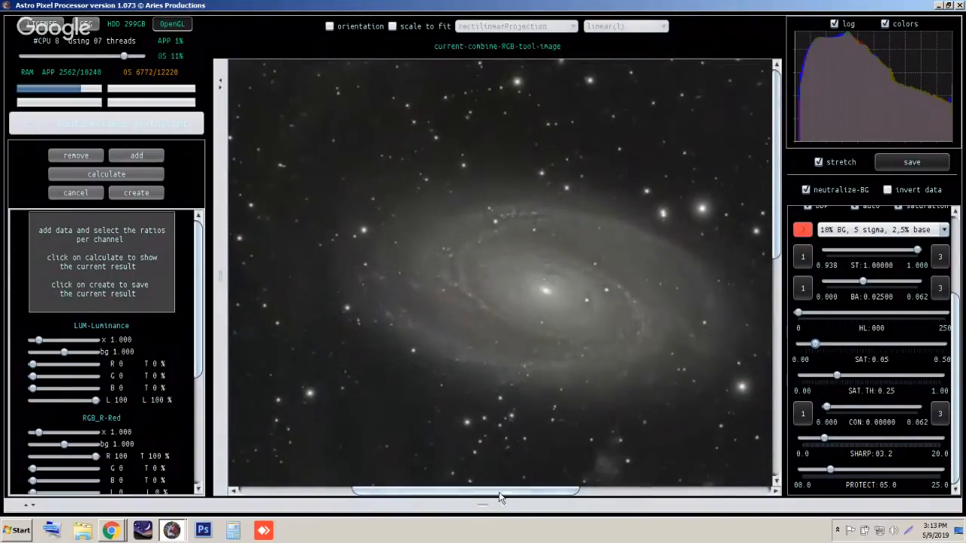
{"action": "left_click_drag", "start_coordinate": [500, 491], "coordinate": [551, 484]}
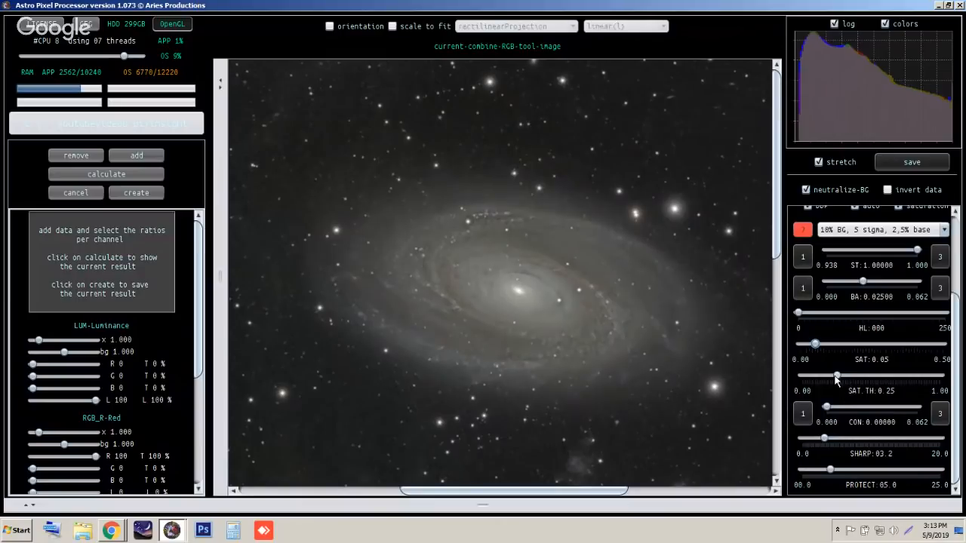
- Set the saturation threshold (SAT.TH) to 0.31 and check the effect on the whole image
{"action": "left_click_drag", "start_coordinate": [837, 377], "coordinate": [833, 380]}
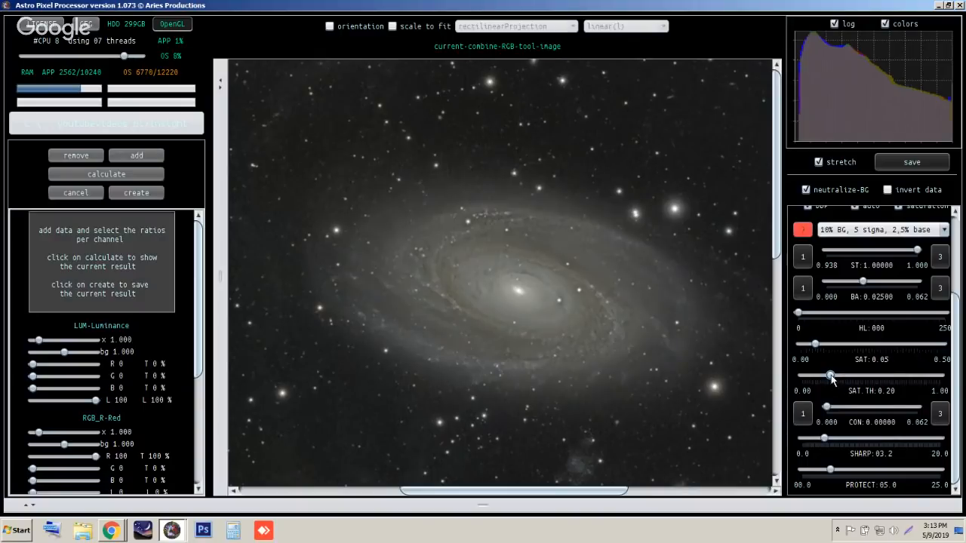
{"action": "left_click_drag", "start_coordinate": [832, 378], "coordinate": [846, 376]}
{"action": "left_click_drag", "start_coordinate": [776, 234], "coordinate": [782, 271]}
{"action": "scroll", "coordinate": [618, 323], "scroll_direction": "down", "scroll_amount": 2}
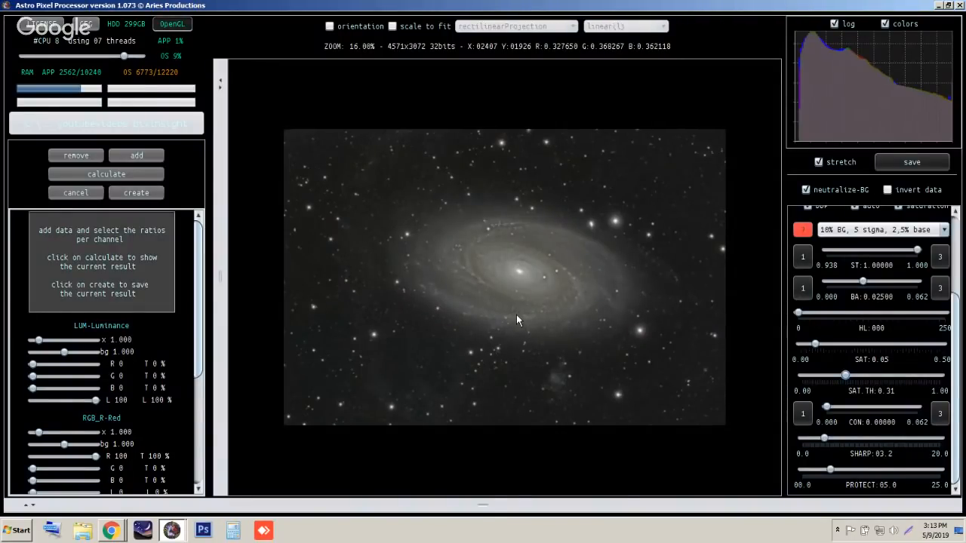
{"action": "scroll", "coordinate": [609, 296], "scroll_direction": "down", "scroll_amount": 1}
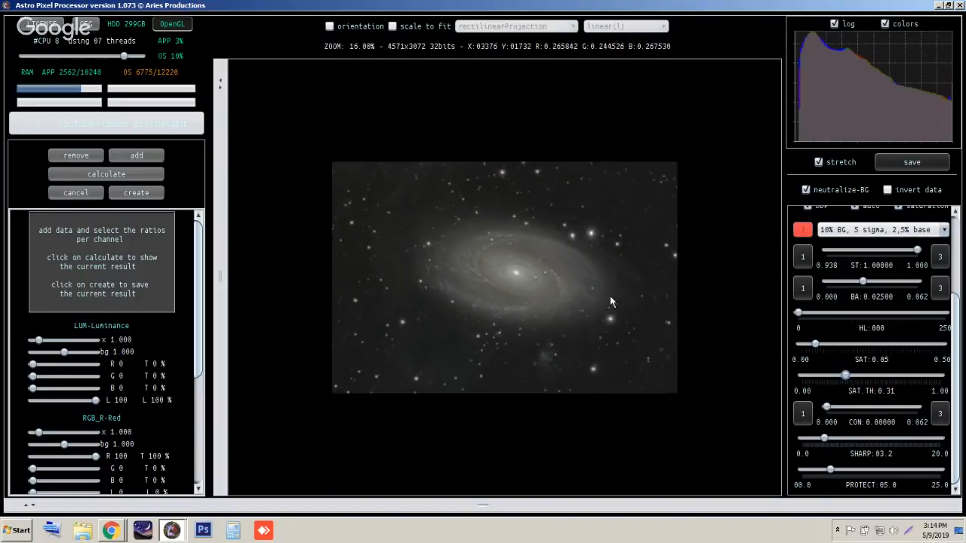
{"action": "scroll", "coordinate": [609, 295], "scroll_direction": "up", "scroll_amount": 2}
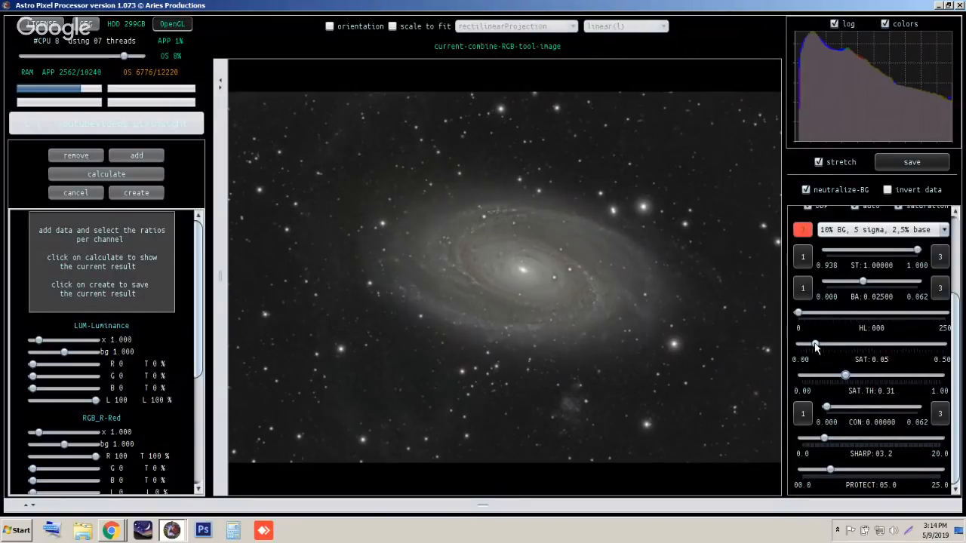
- Raise the saturation (SAT) to 0.20 and inspect the galaxy's core and spiral arms
{"action": "left_click_drag", "start_coordinate": [814, 346], "coordinate": [858, 345]}
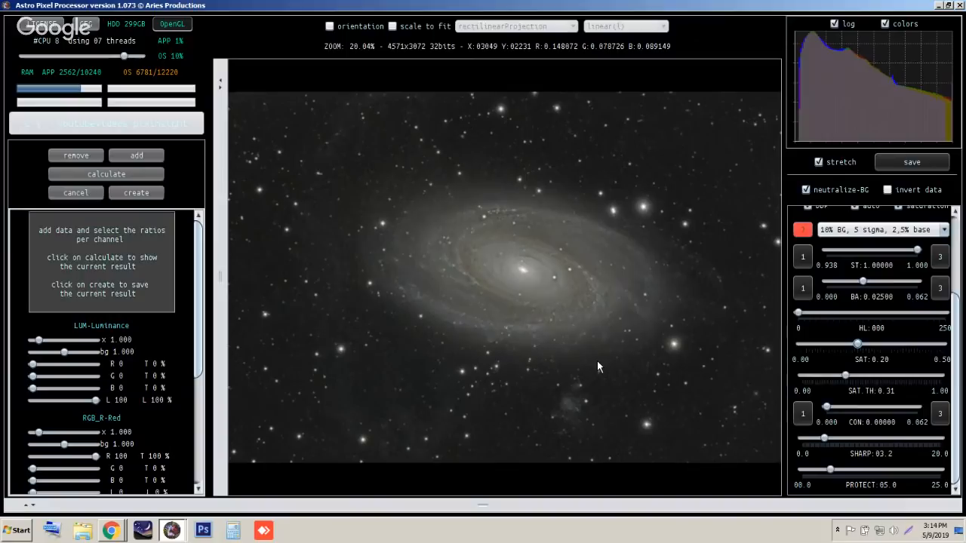
{"action": "scroll", "coordinate": [579, 349], "scroll_direction": "down", "scroll_amount": 2}
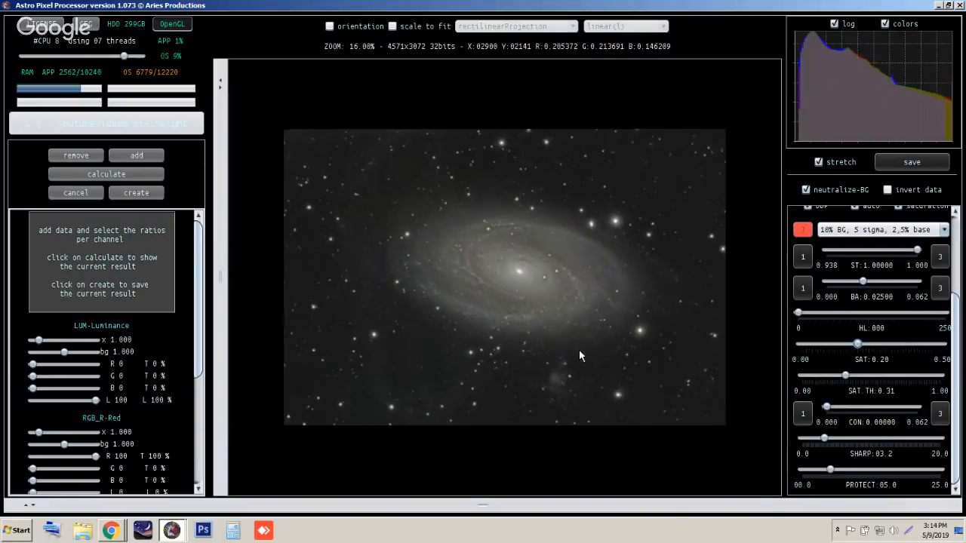
{"action": "scroll", "coordinate": [579, 350], "scroll_direction": "up", "scroll_amount": 4}
{"action": "scroll", "coordinate": [578, 349], "scroll_direction": "up", "scroll_amount": 2}
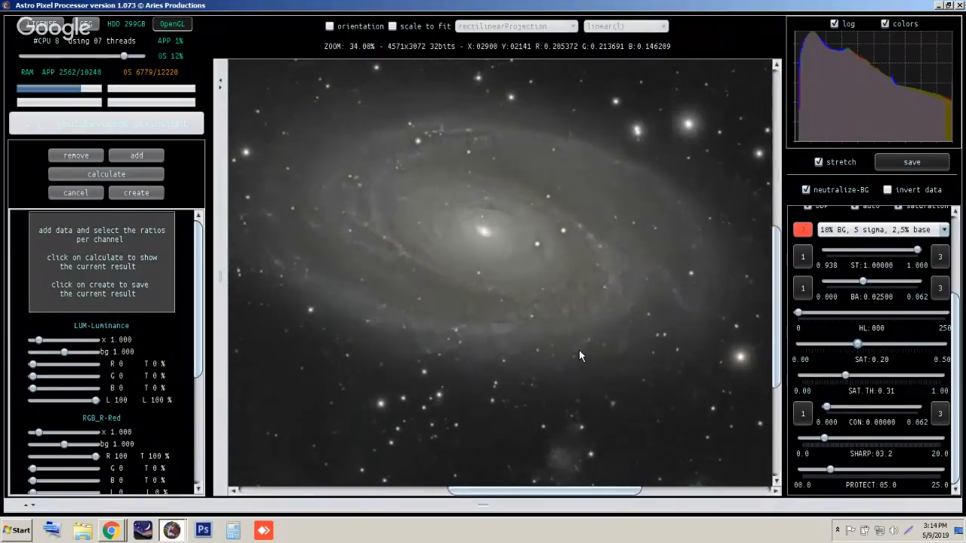
{"action": "left_click_drag", "start_coordinate": [777, 306], "coordinate": [777, 243]}
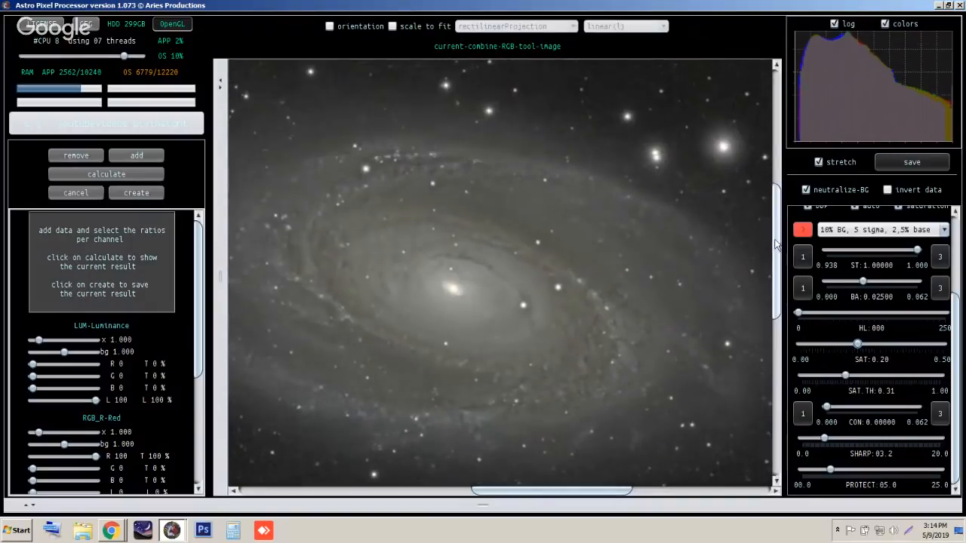
{"action": "left_click_drag", "start_coordinate": [552, 492], "coordinate": [501, 487]}
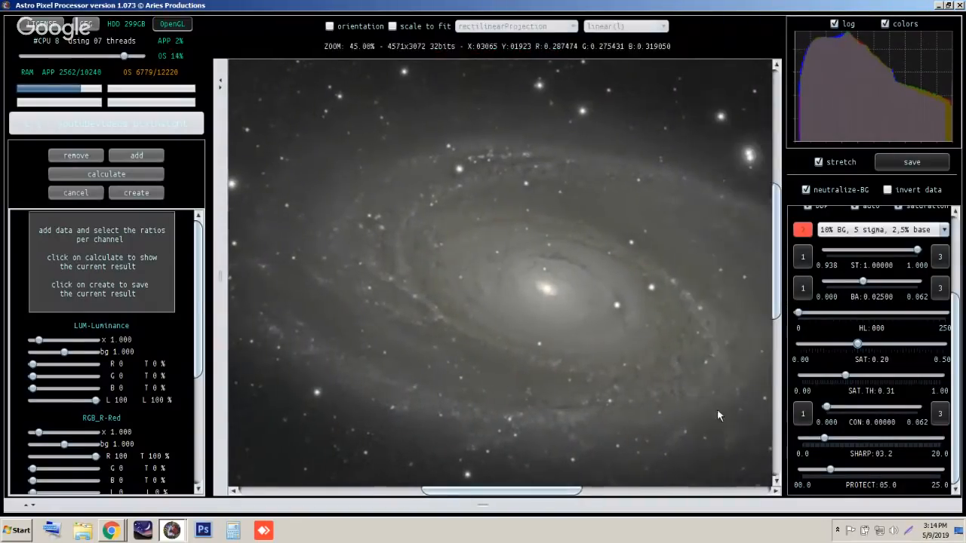
{"action": "left_click_drag", "start_coordinate": [779, 293], "coordinate": [778, 287]}
{"action": "scroll", "coordinate": [595, 296], "scroll_direction": "down", "scroll_amount": 2}
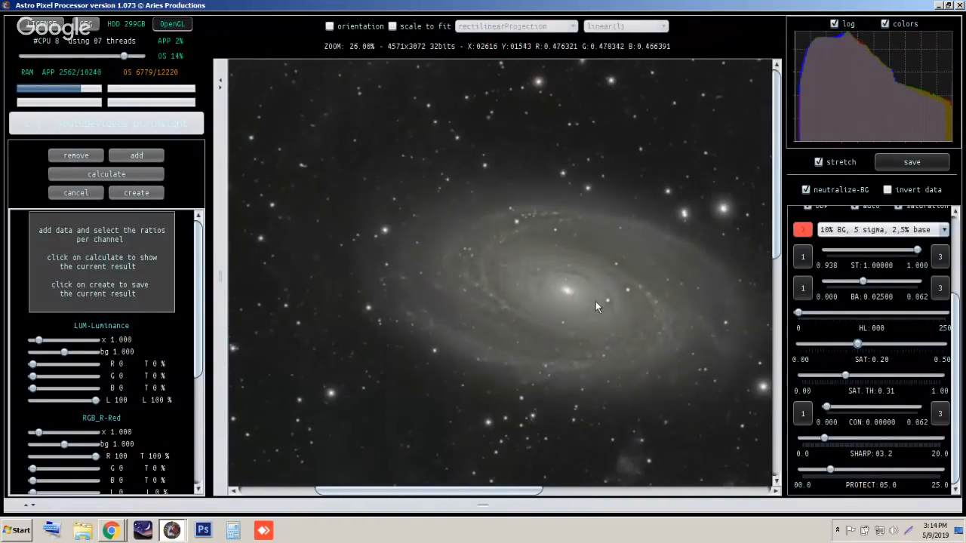
{"action": "left_click_drag", "start_coordinate": [513, 496], "coordinate": [584, 494]}
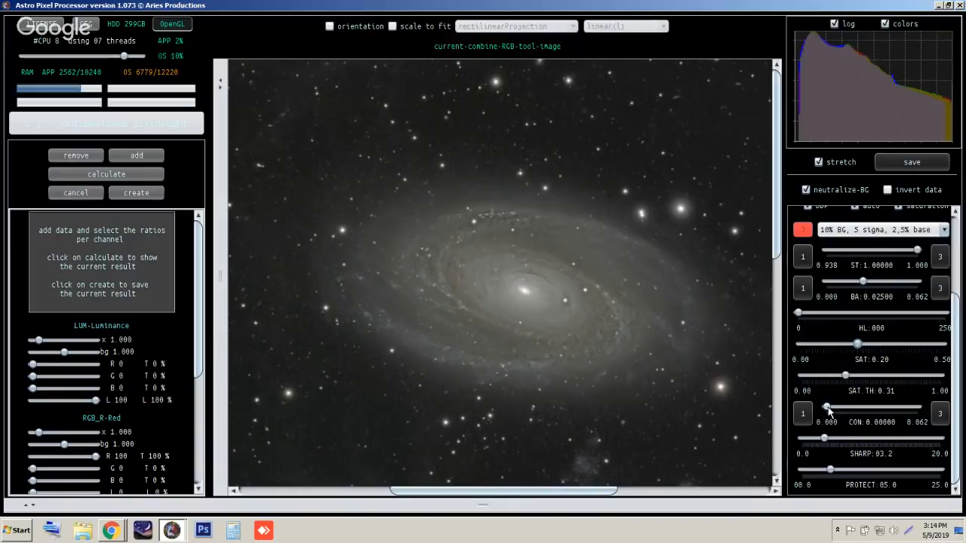
- Raise the contrast (CON) of the preview stretch to 0.01083
{"action": "left_click_drag", "start_coordinate": [827, 408], "coordinate": [844, 413]}
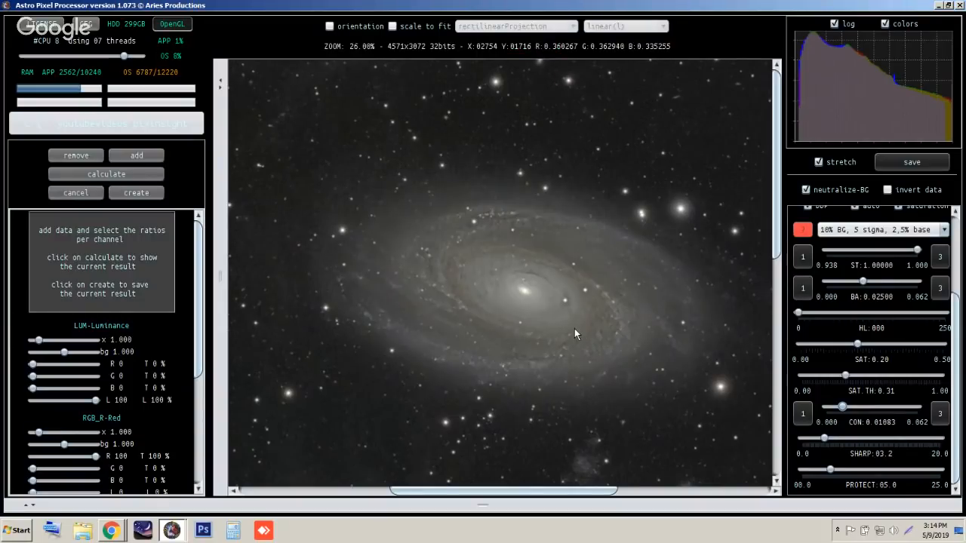
{"action": "scroll", "coordinate": [574, 330], "scroll_direction": "down", "scroll_amount": 2}
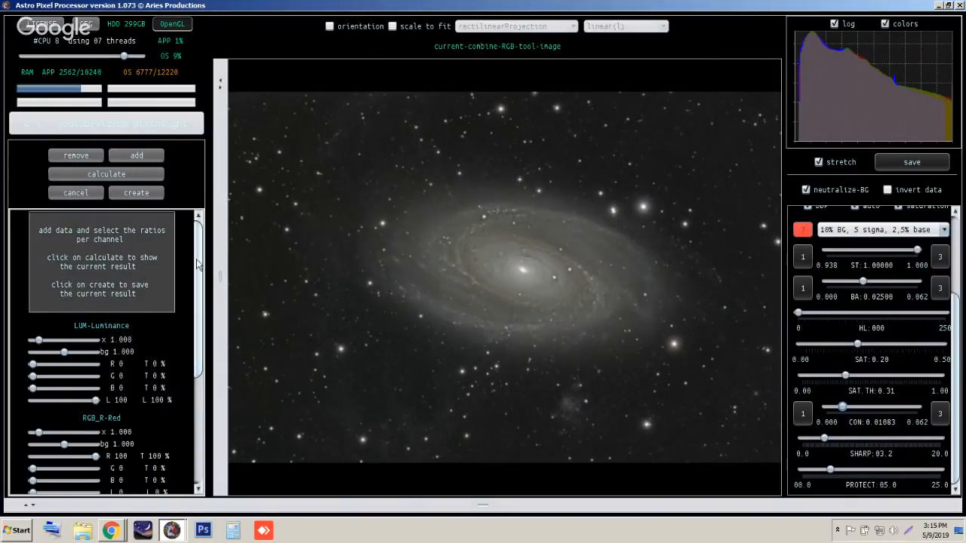
{"action": "scroll", "coordinate": [194, 316], "scroll_direction": "down", "scroll_amount": 3}
{"action": "scroll", "coordinate": [199, 243], "scroll_direction": "up", "scroll_amount": 3}
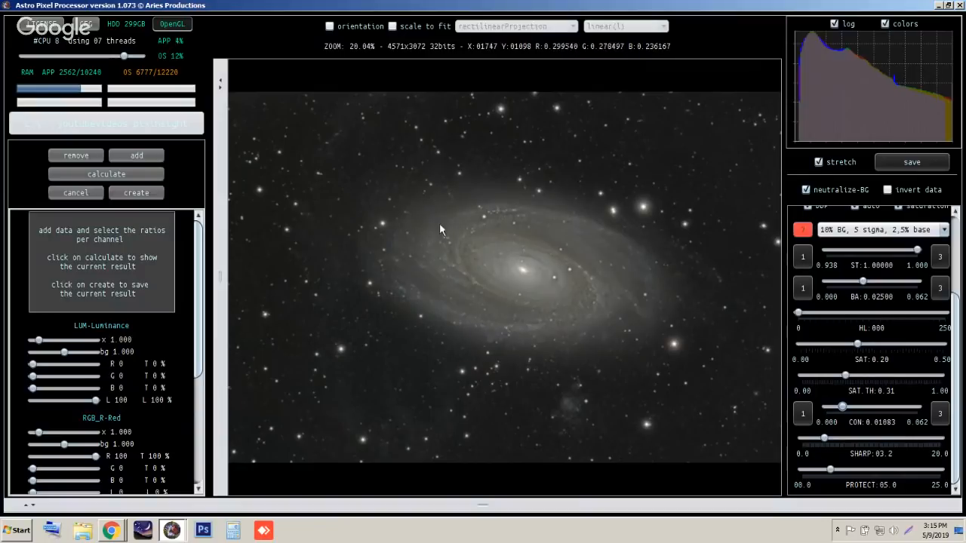
- Create the combined image and save it under the file name M81_combine-RGB-image.fits
{"action": "left_click", "coordinate": [151, 192]}
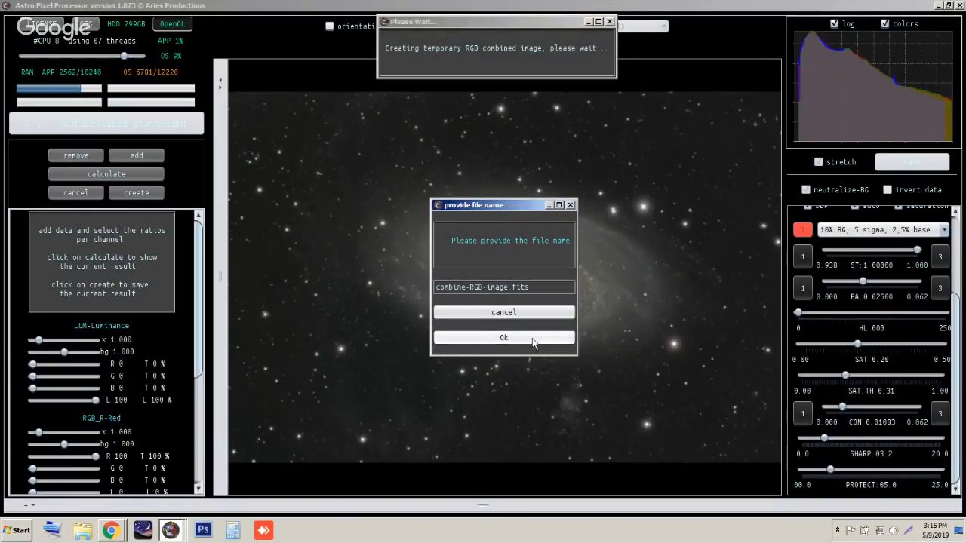
{"action": "left_click_drag", "start_coordinate": [463, 211], "coordinate": [282, 109]}
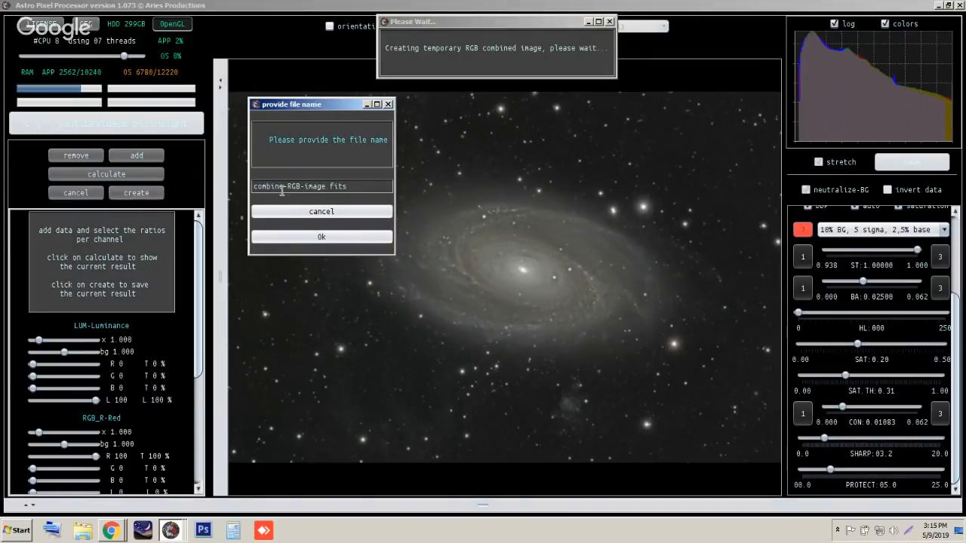
{"action": "left_click", "coordinate": [256, 187]}
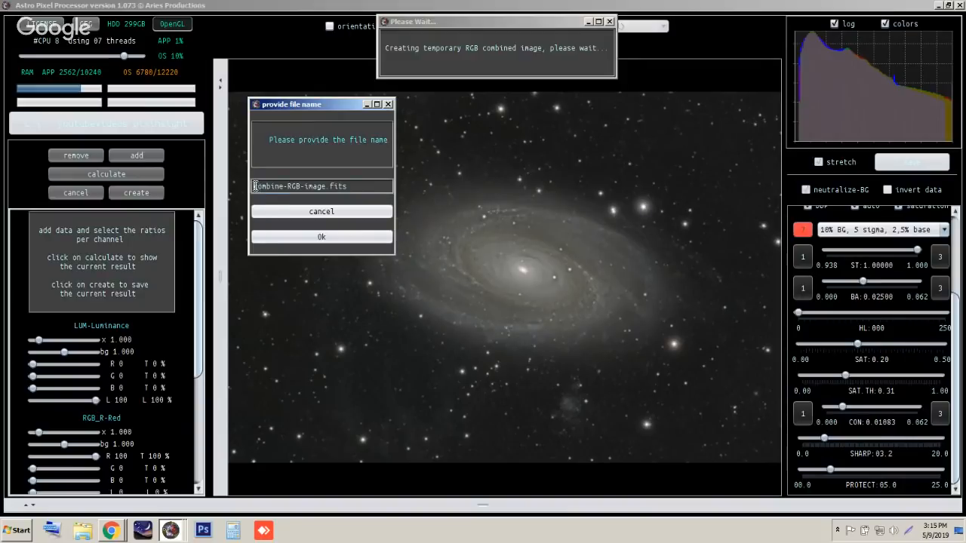
{"action": "type", "text": "M"}
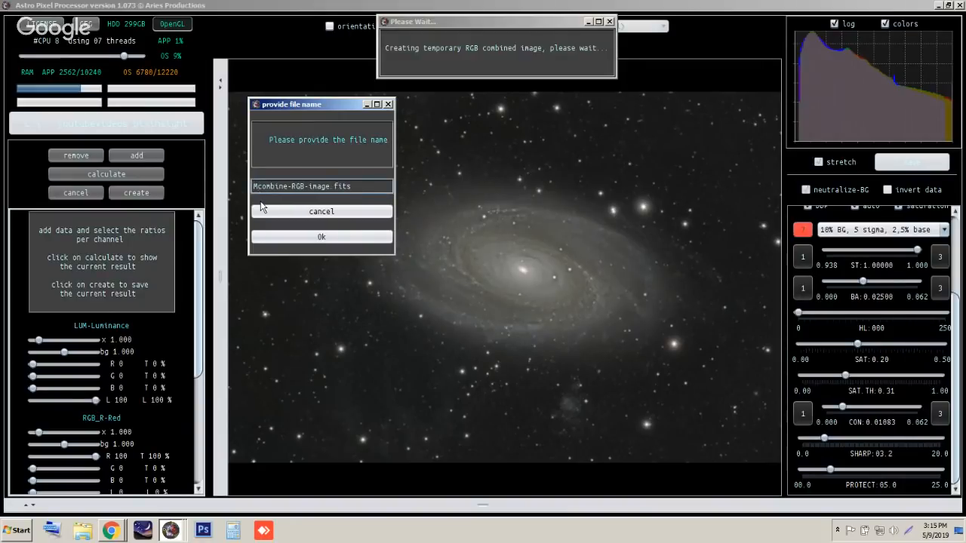
{"action": "type", "text": "81_"}
{"action": "left_click", "coordinate": [327, 237]}
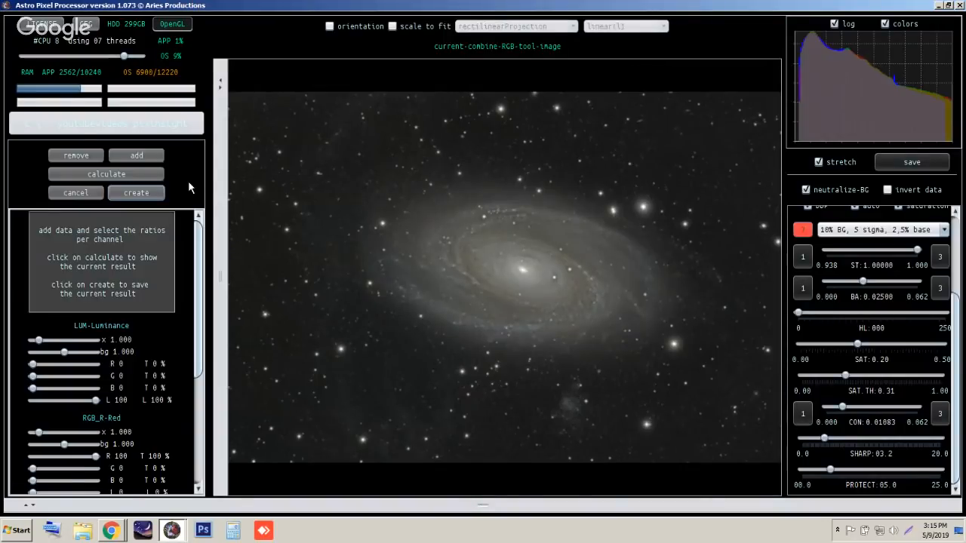
- Close the Combine RGB tool and show the LOAD section, checking the file list for the newly created FITS file
{"action": "left_click", "coordinate": [73, 195]}
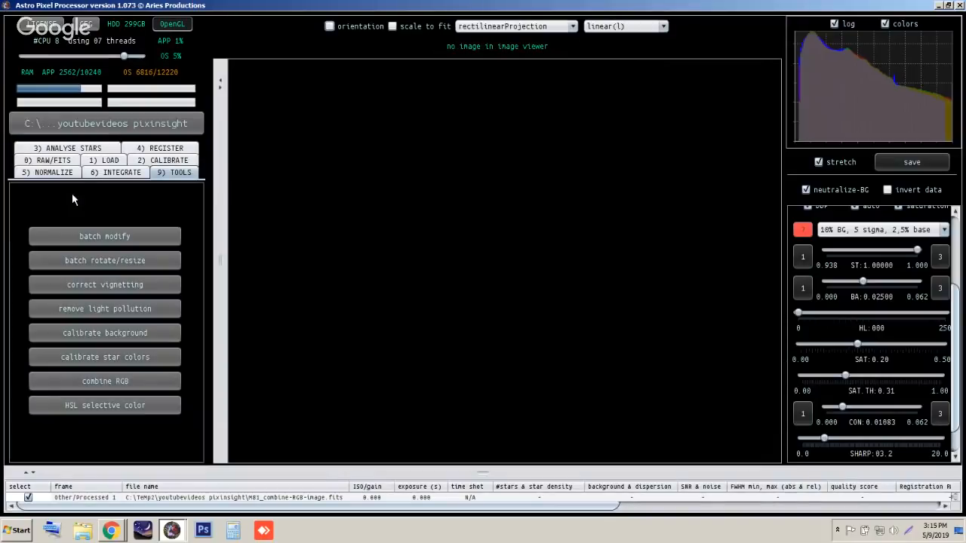
{"action": "left_click", "coordinate": [107, 163]}
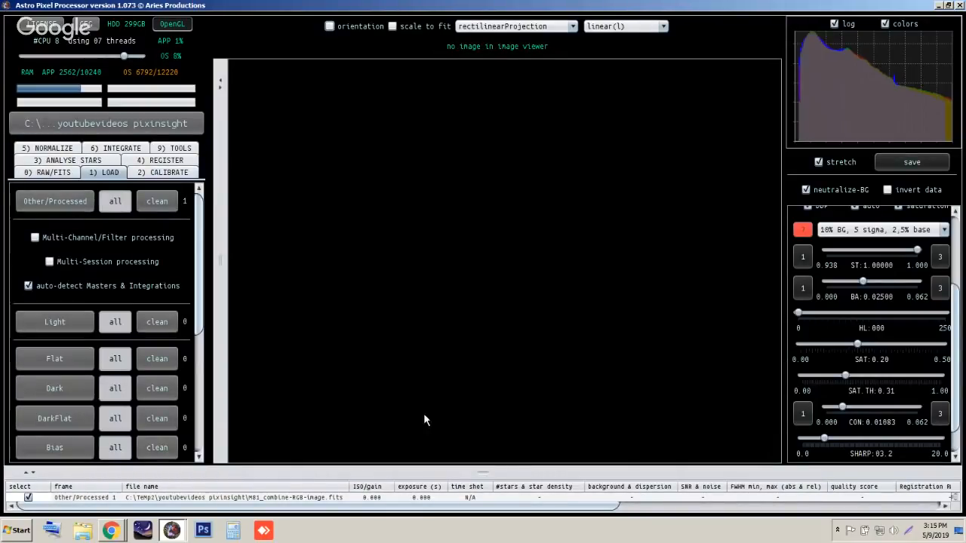
{"action": "left_click_drag", "start_coordinate": [489, 473], "coordinate": [489, 262]}
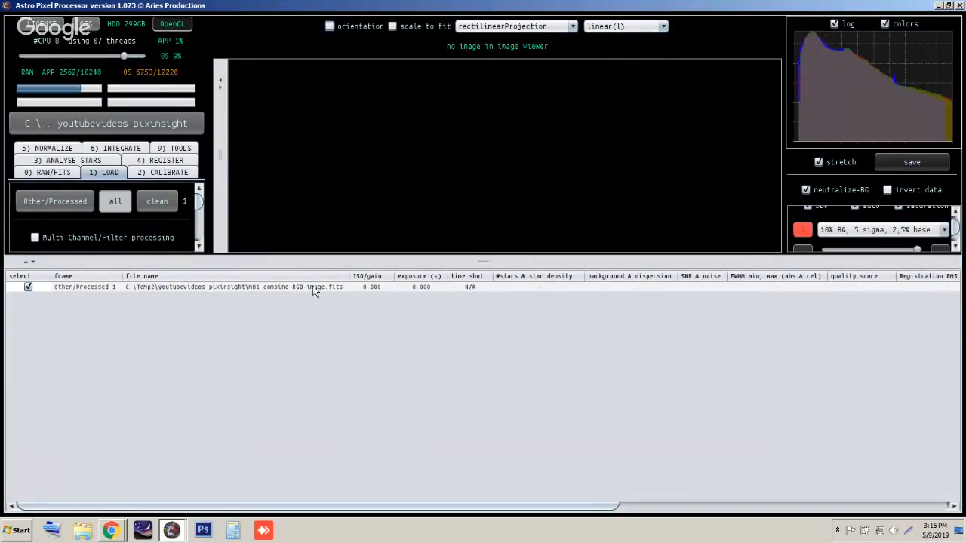
{"action": "left_click_drag", "start_coordinate": [481, 261], "coordinate": [498, 455]}
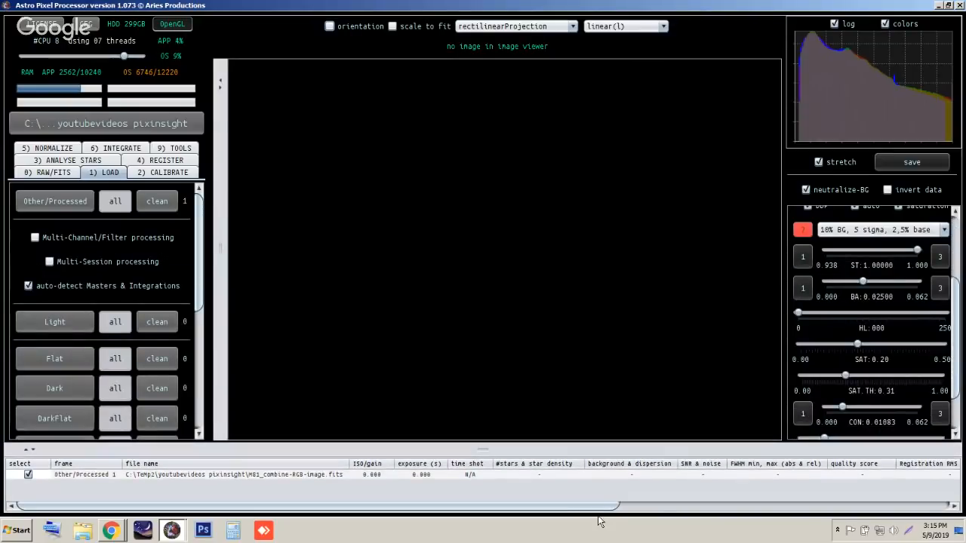
- Load M81_combine-RGB-image.fits from the file list into an enlarged image viewer, and show the TOOLS section
{"action": "left_click_drag", "start_coordinate": [604, 505], "coordinate": [951, 504]}
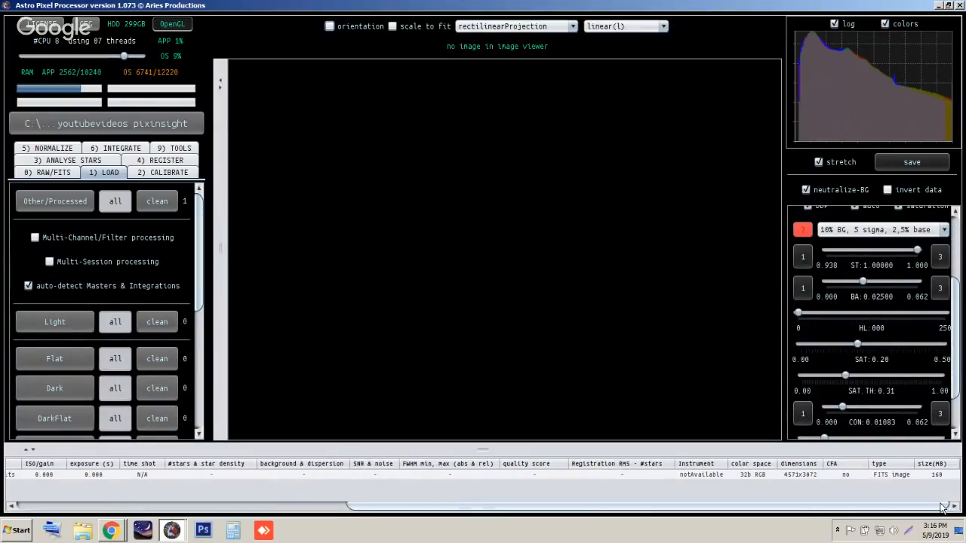
{"action": "left_click_drag", "start_coordinate": [822, 508], "coordinate": [493, 509]}
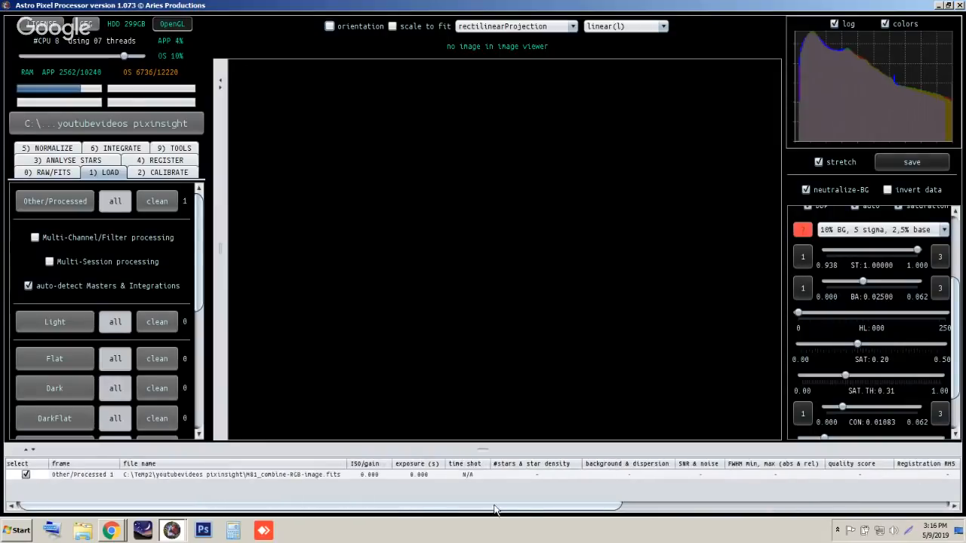
{"action": "left_click", "coordinate": [344, 475]}
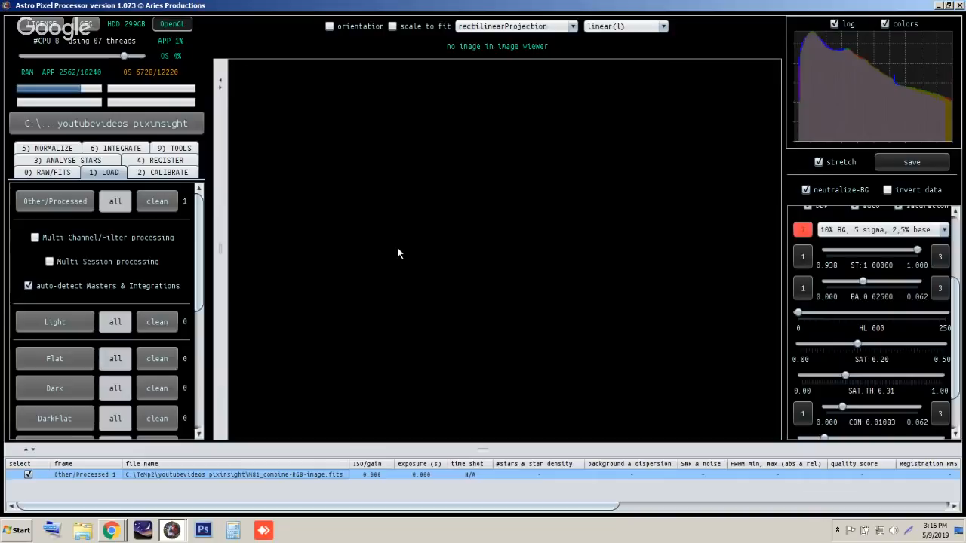
{"action": "double_click", "coordinate": [337, 474]}
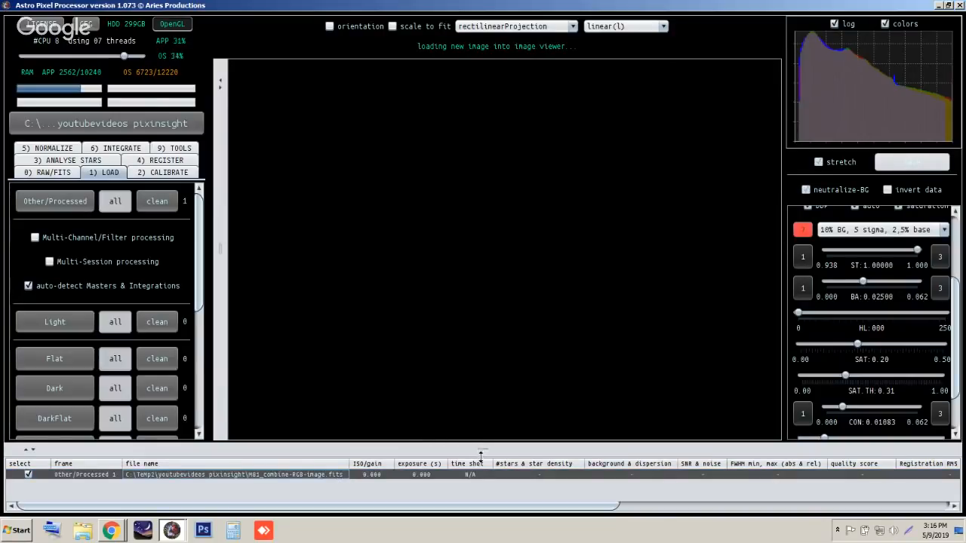
{"action": "left_click_drag", "start_coordinate": [480, 455], "coordinate": [481, 477]}
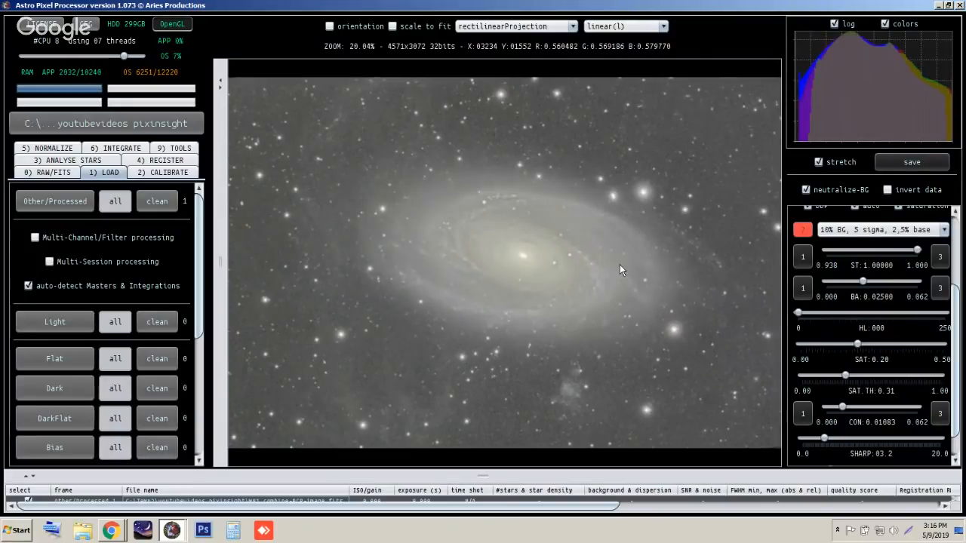
{"action": "scroll", "coordinate": [514, 231], "scroll_direction": "up", "scroll_amount": 1}
{"action": "scroll", "coordinate": [514, 231], "scroll_direction": "down", "scroll_amount": 2}
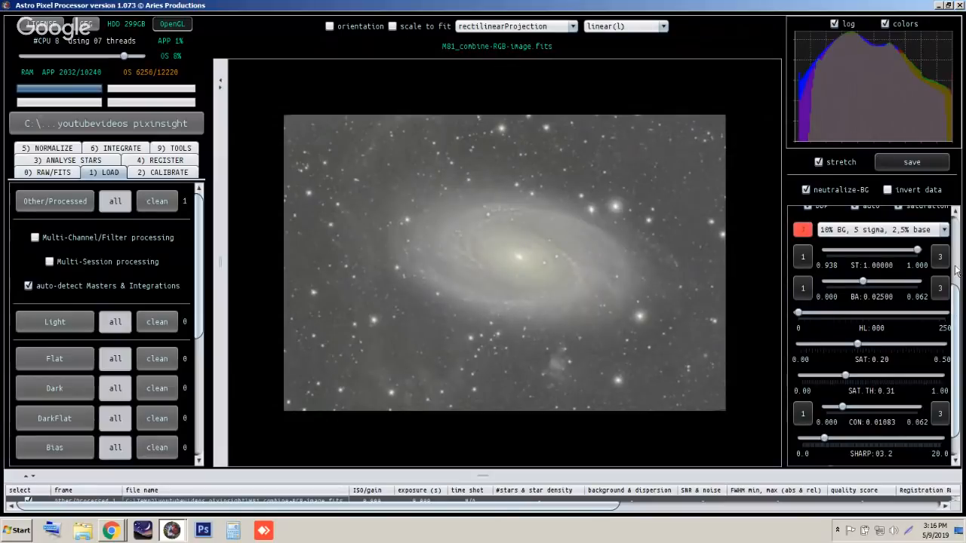
{"action": "left_click_drag", "start_coordinate": [956, 300], "coordinate": [953, 226]}
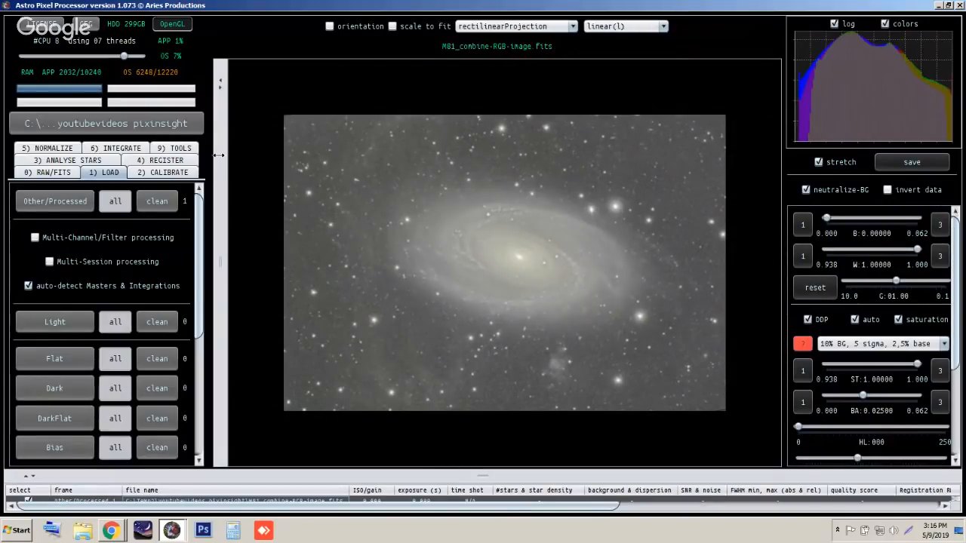
{"action": "left_click", "coordinate": [187, 150]}
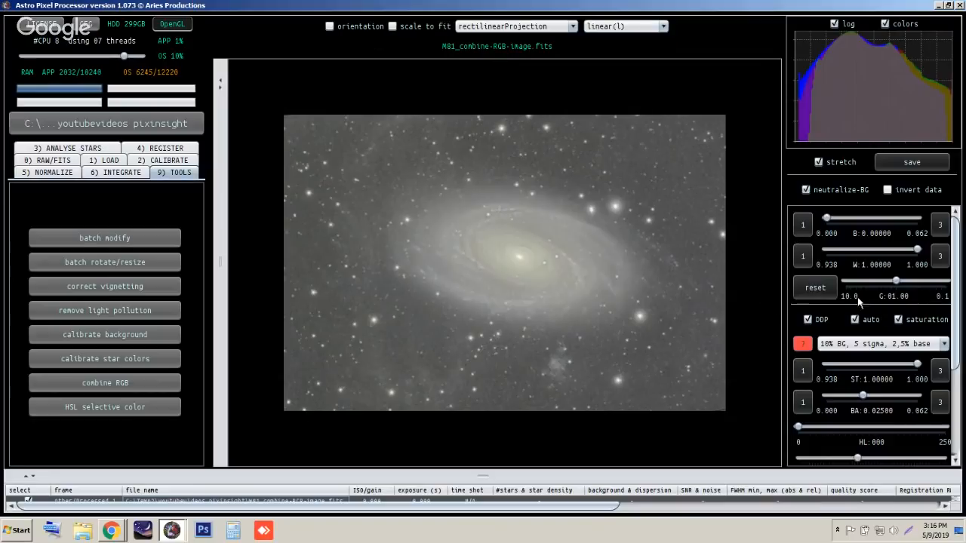
- Try a gamma (G) of 0.82 on the preview, followed by the "no stretch (data as is)" preset
{"action": "left_click_drag", "start_coordinate": [895, 281], "coordinate": [902, 282]}
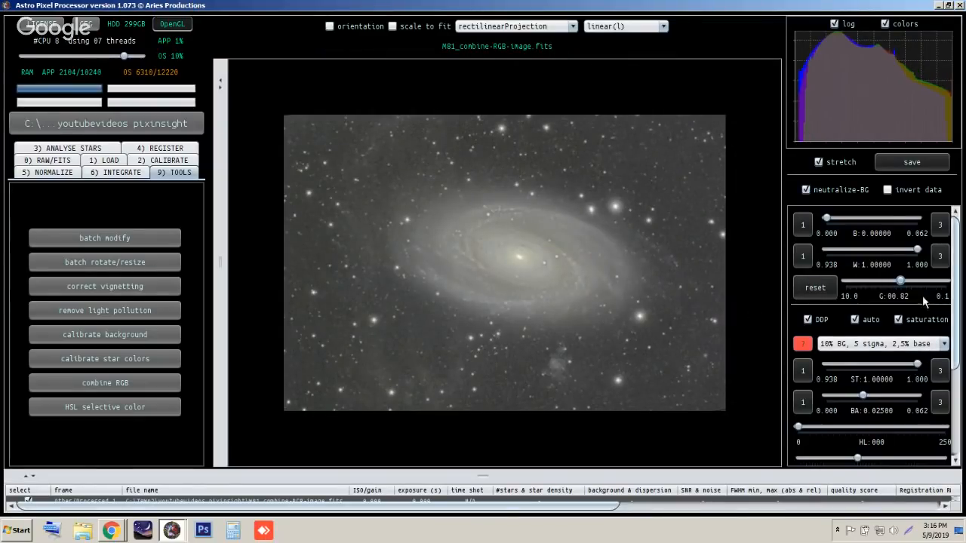
{"action": "left_click", "coordinate": [943, 344]}
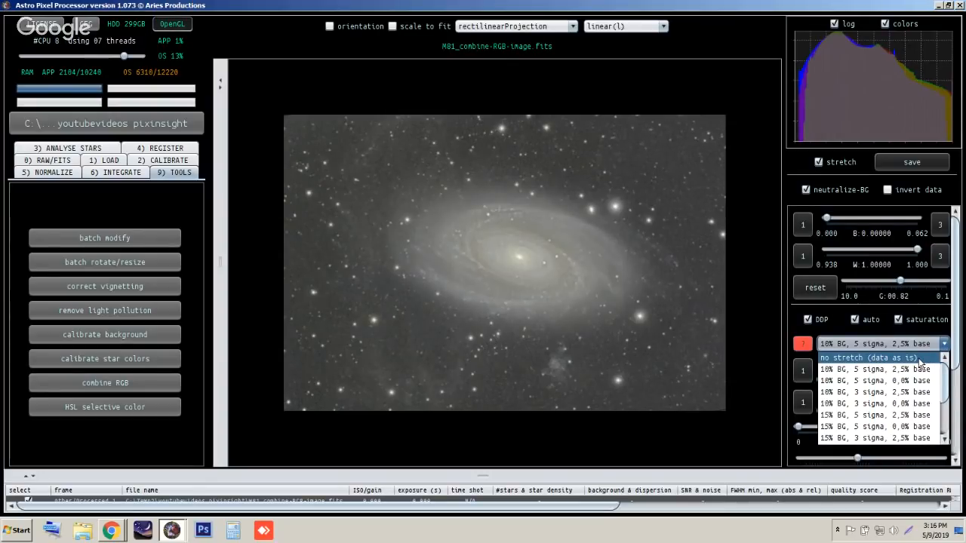
{"action": "left_click", "coordinate": [918, 359]}
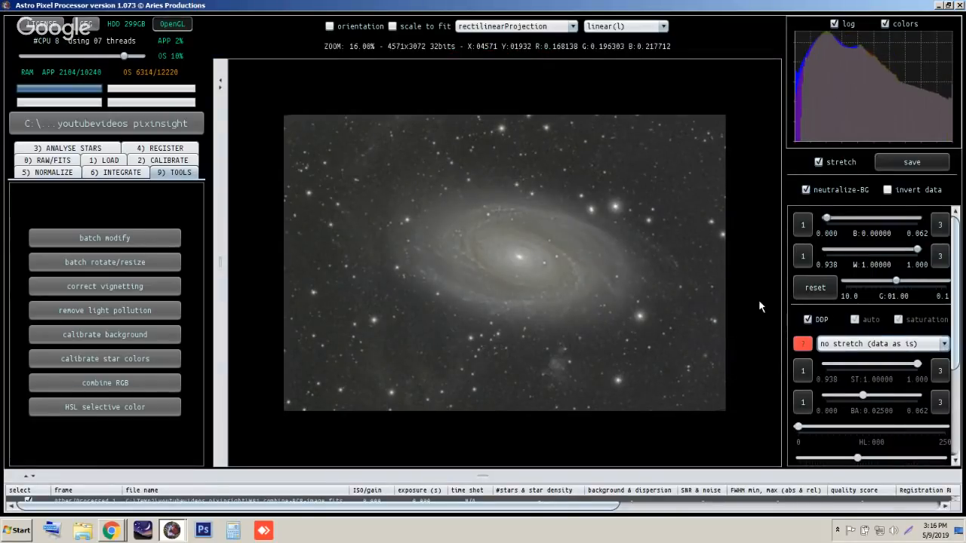
{"action": "scroll", "coordinate": [955, 270], "scroll_direction": "down", "scroll_amount": 5}
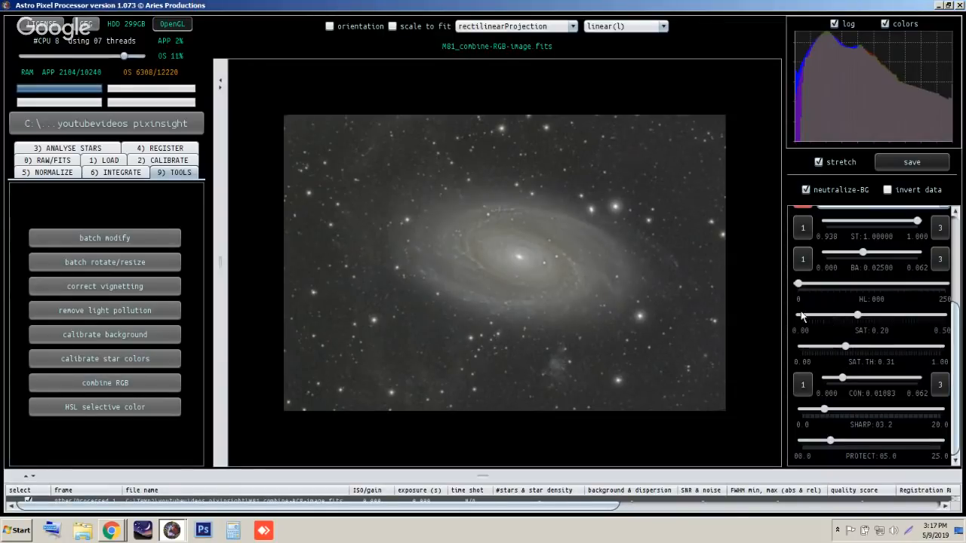
{"action": "scroll", "coordinate": [868, 309], "scroll_direction": "up", "scroll_amount": 5}
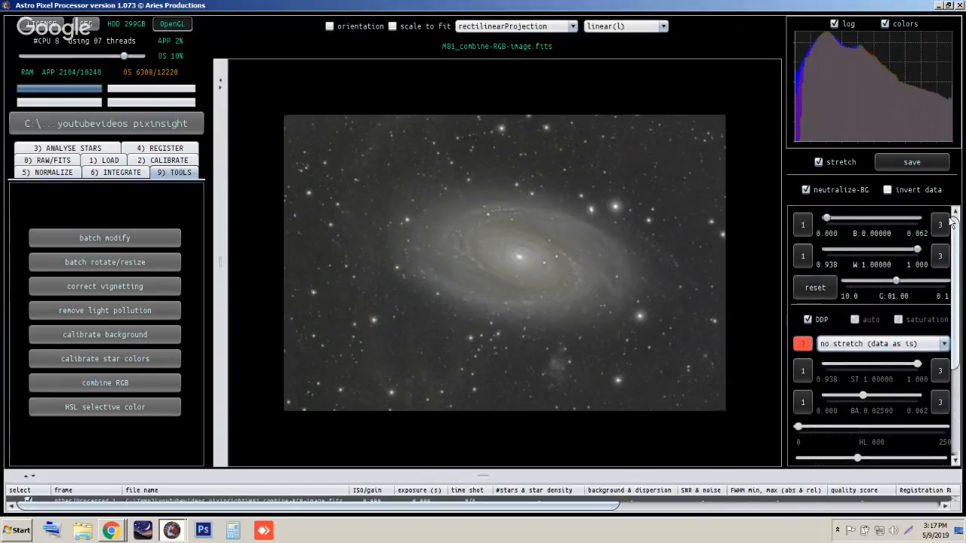
- Switch background neutralization off and back on, and restore the "10% BG, 5 sigma, 2,5% base" stretch preset
{"action": "left_click", "coordinate": [806, 190]}
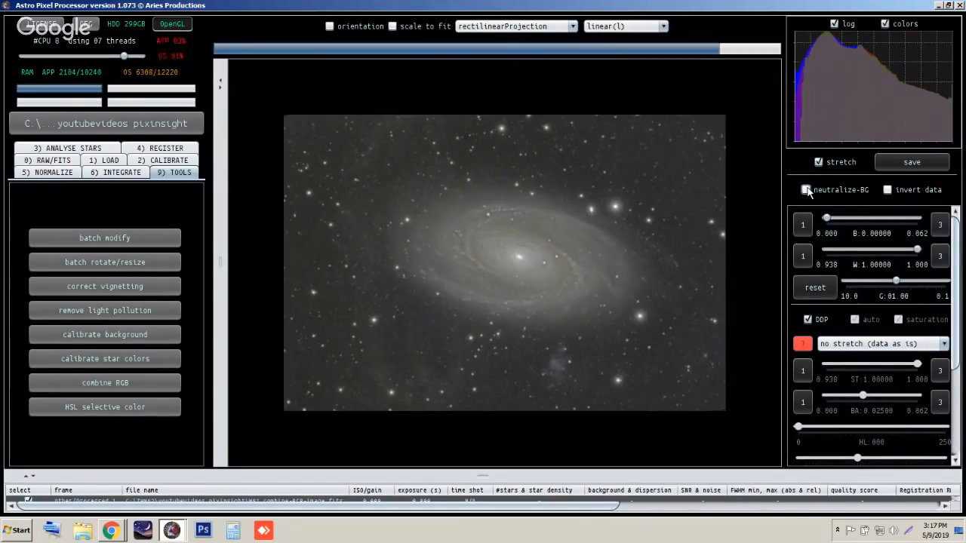
{"action": "left_click", "coordinate": [807, 190]}
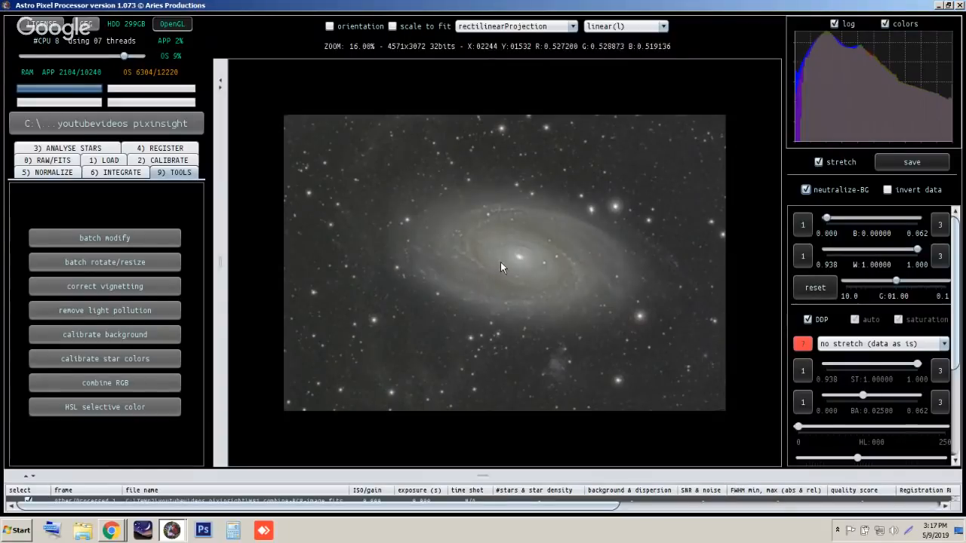
{"action": "scroll", "coordinate": [954, 301], "scroll_direction": "down", "scroll_amount": 1}
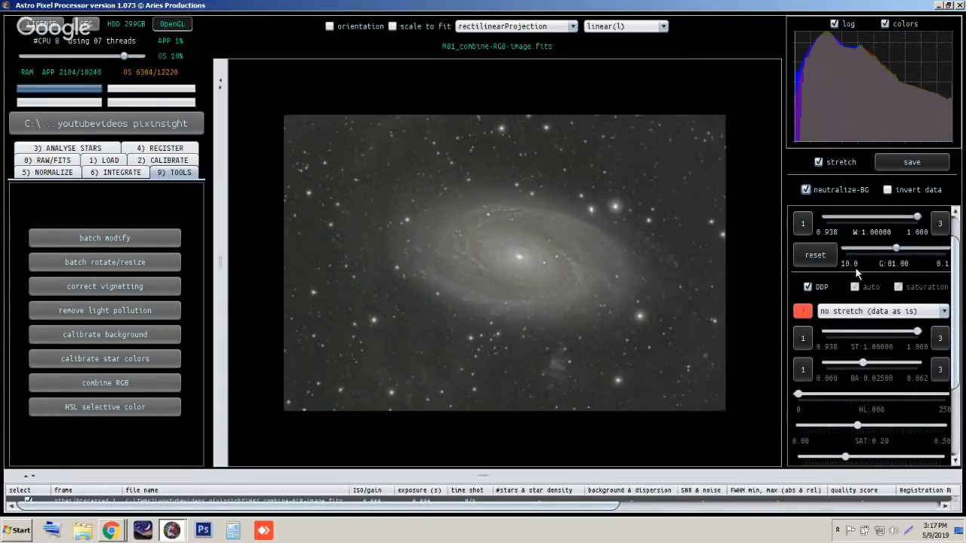
{"action": "left_click", "coordinate": [890, 312]}
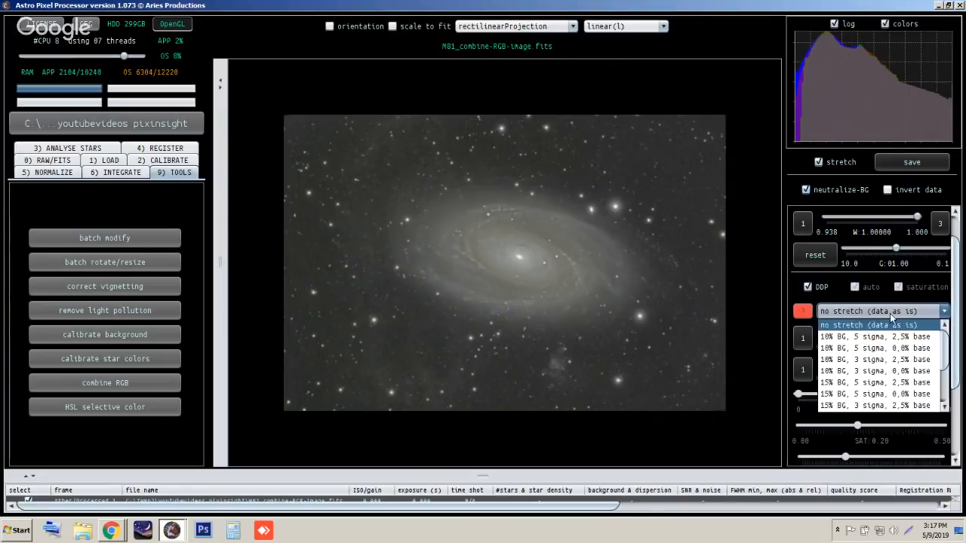
{"action": "left_click", "coordinate": [841, 337]}
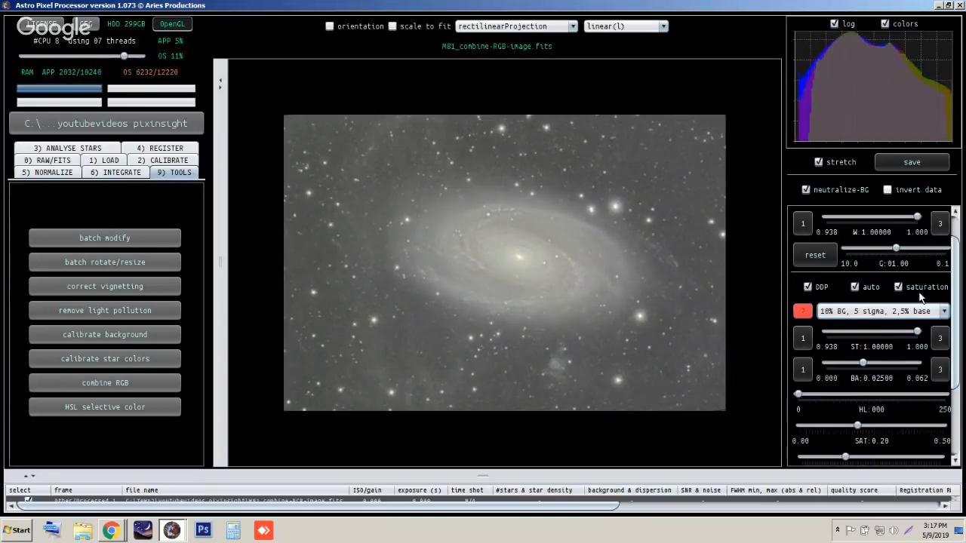
- Set the preview's gamma (G) to 0.51 to darken the sky background
{"action": "left_click_drag", "start_coordinate": [955, 277], "coordinate": [959, 360]}
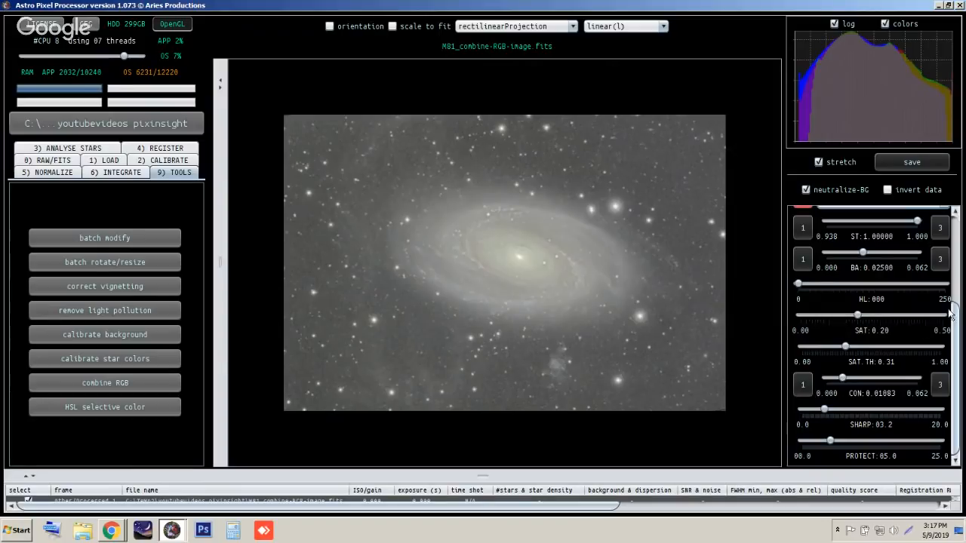
{"action": "scroll", "coordinate": [949, 314], "scroll_direction": "up", "scroll_amount": 5}
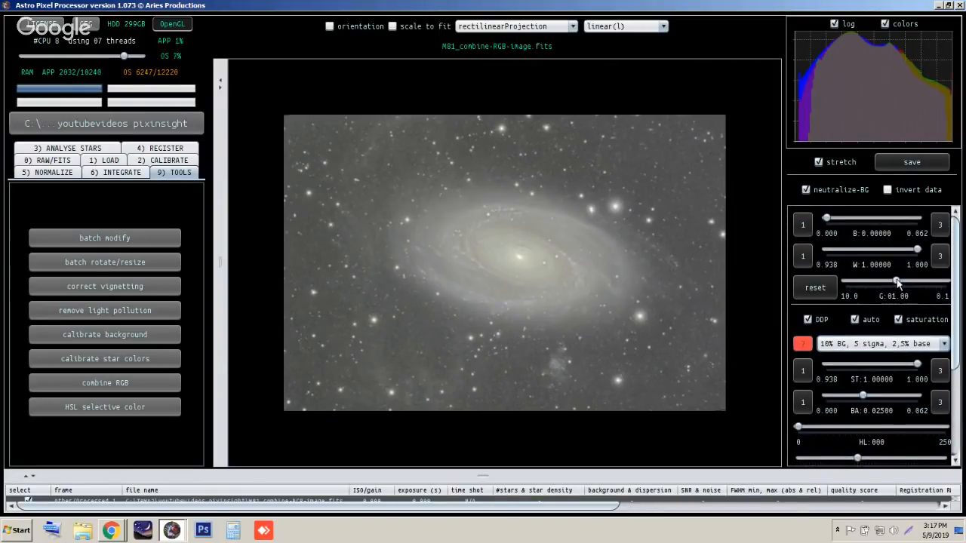
{"action": "left_click_drag", "start_coordinate": [896, 281], "coordinate": [910, 281]}
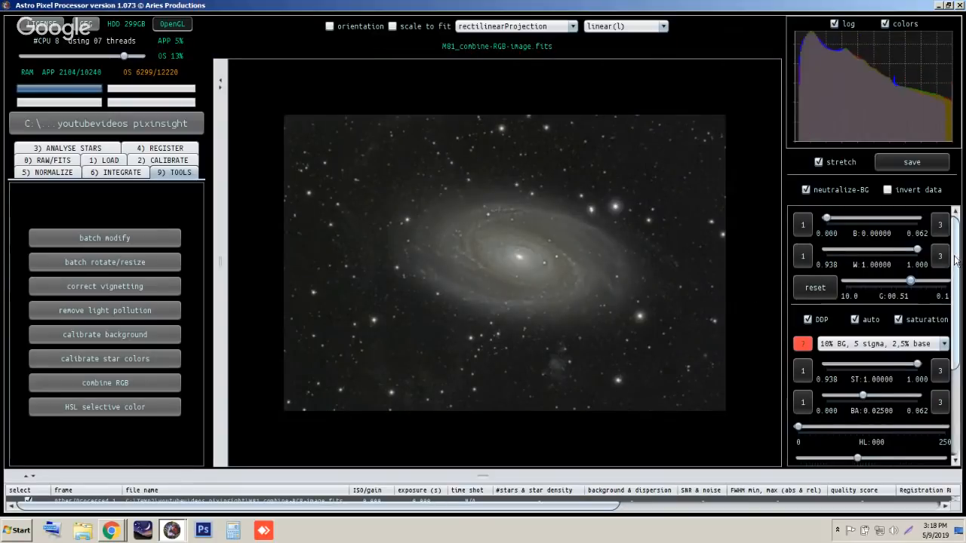
- Set the saturation (SAT) to 0.00, inspect the galaxy up close, and return the saturation to 0.20
{"action": "scroll", "coordinate": [903, 379], "scroll_direction": "down", "scroll_amount": 3}
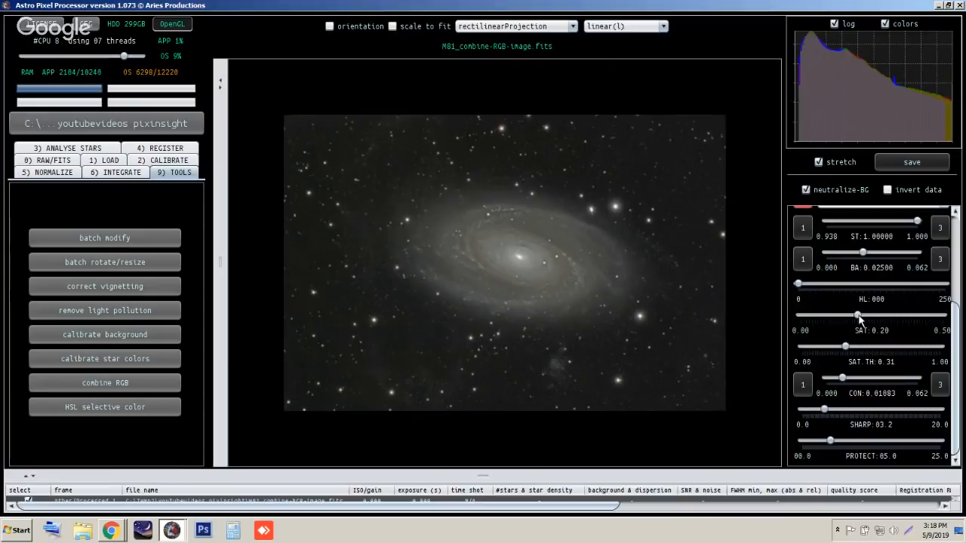
{"action": "left_click_drag", "start_coordinate": [858, 317], "coordinate": [799, 319]}
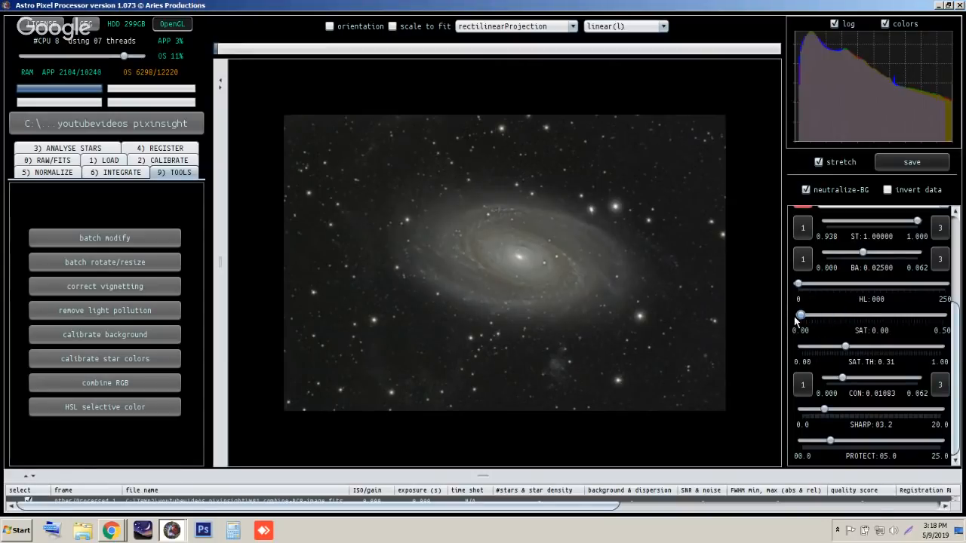
{"action": "scroll", "coordinate": [656, 300], "scroll_direction": "up", "scroll_amount": 2}
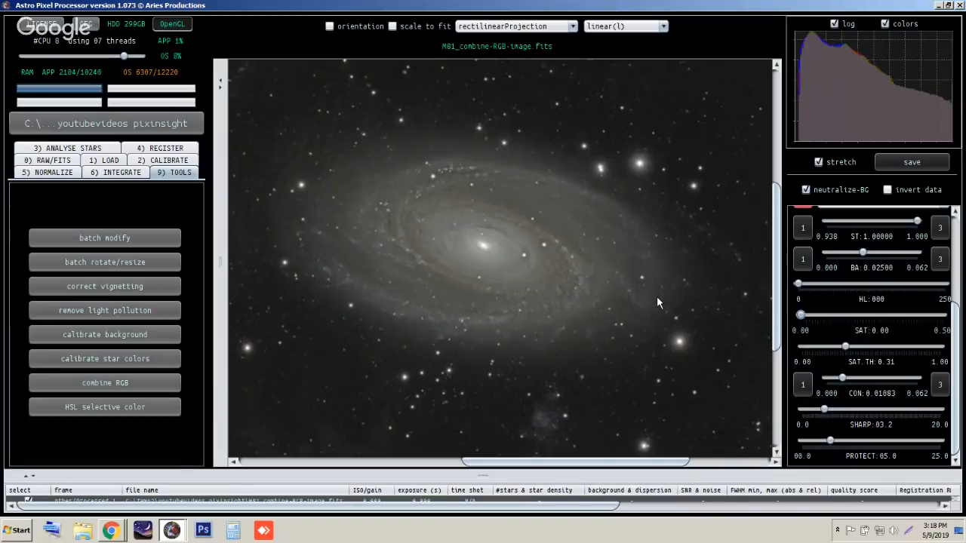
{"action": "scroll", "coordinate": [513, 331], "scroll_direction": "down", "scroll_amount": 3}
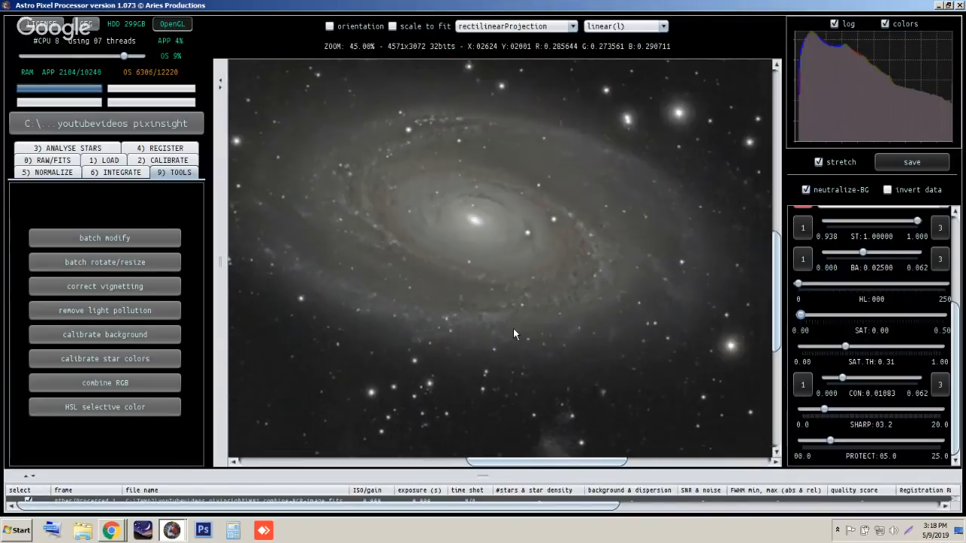
{"action": "scroll", "coordinate": [513, 333], "scroll_direction": "up", "scroll_amount": 1}
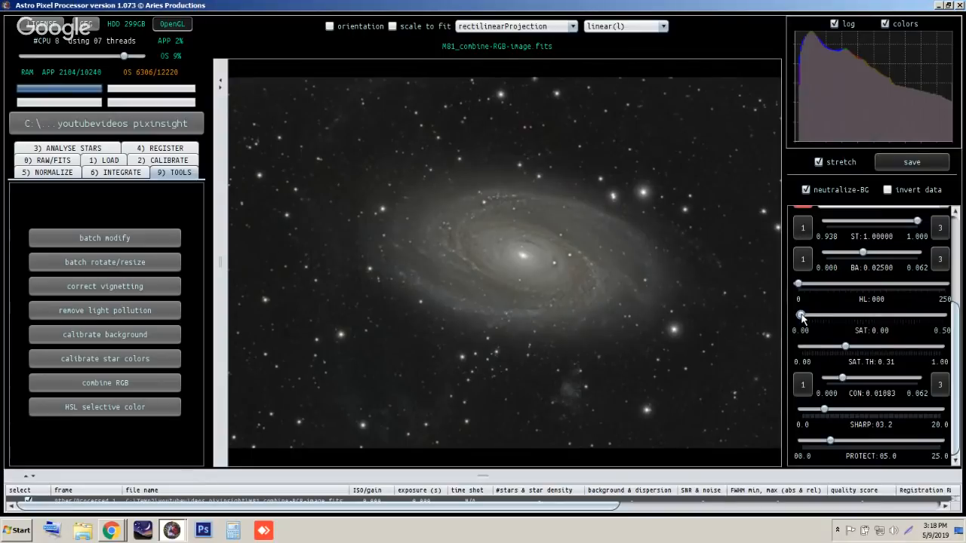
{"action": "left_click_drag", "start_coordinate": [801, 317], "coordinate": [856, 314]}
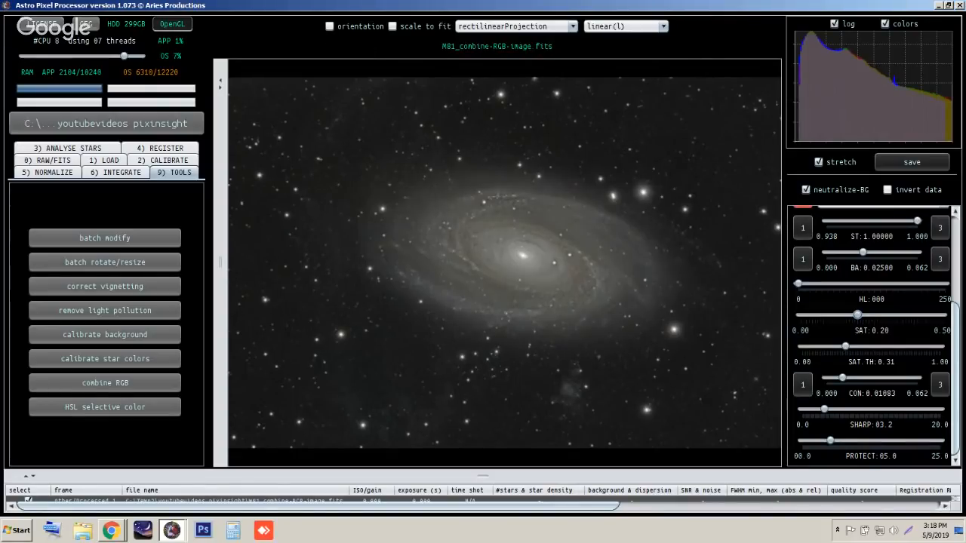
{"action": "scroll", "coordinate": [955, 327], "scroll_direction": "up", "scroll_amount": 5}
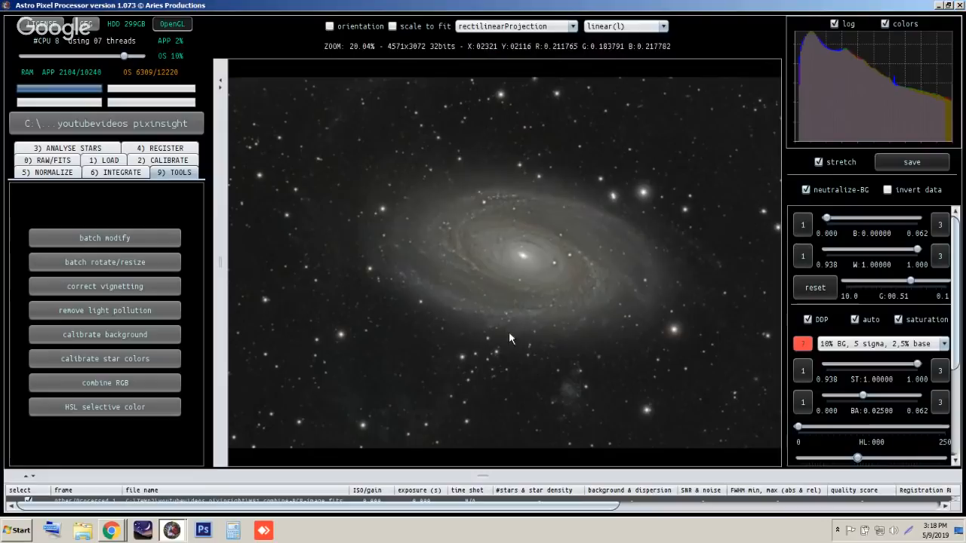
- Start removing light pollution from the current image and draw six area select boxes over the background along its left edge
{"action": "left_click", "coordinate": [111, 311]}
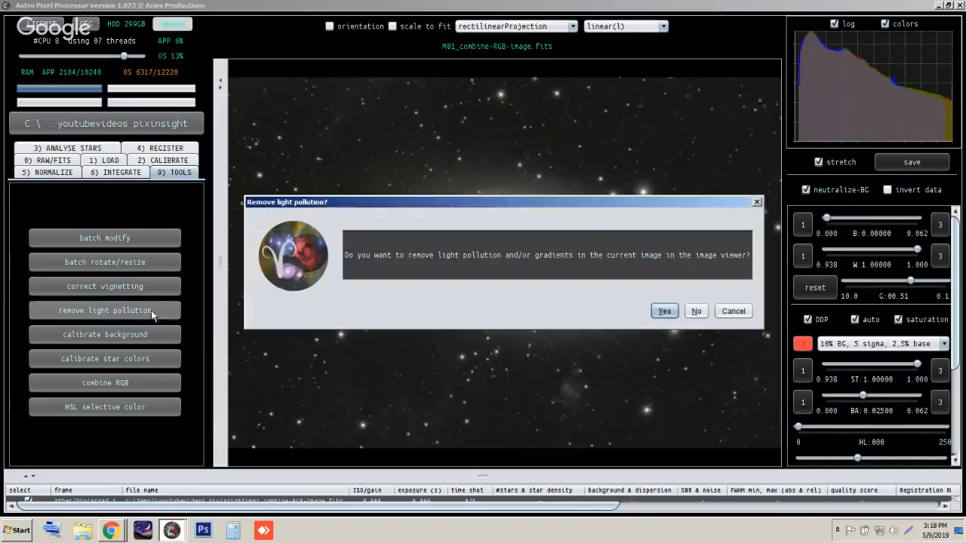
{"action": "left_click", "coordinate": [655, 314]}
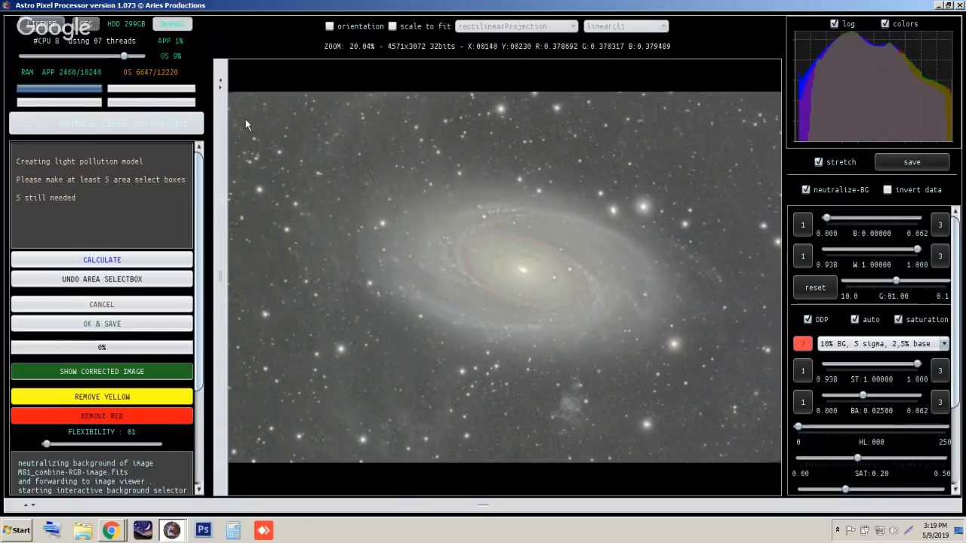
{"action": "left_click_drag", "start_coordinate": [238, 100], "coordinate": [330, 146]}
{"action": "left_click_drag", "start_coordinate": [242, 159], "coordinate": [324, 210]}
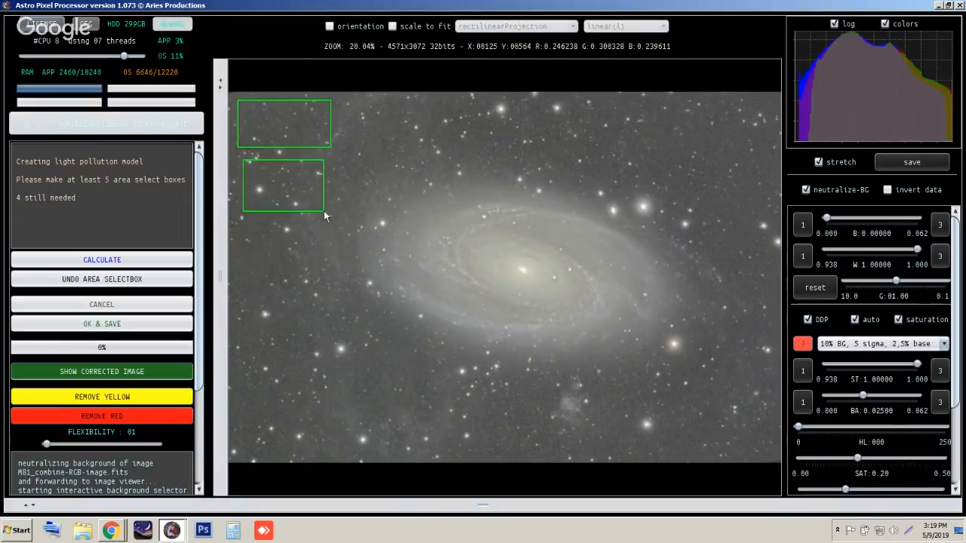
{"action": "left_click_drag", "start_coordinate": [242, 226], "coordinate": [323, 287]}
{"action": "mouse_move", "coordinate": [240, 304]}
{"action": "left_mouse_down"}
{"action": "mouse_move", "coordinate": [253, 344]}
{"action": "mouse_move", "coordinate": [296, 344]}
{"action": "left_mouse_up"}
{"action": "mouse_move", "coordinate": [238, 364]}
{"action": "left_mouse_down"}
{"action": "mouse_move", "coordinate": [293, 408]}
{"action": "mouse_move", "coordinate": [301, 454]}
{"action": "left_mouse_up"}
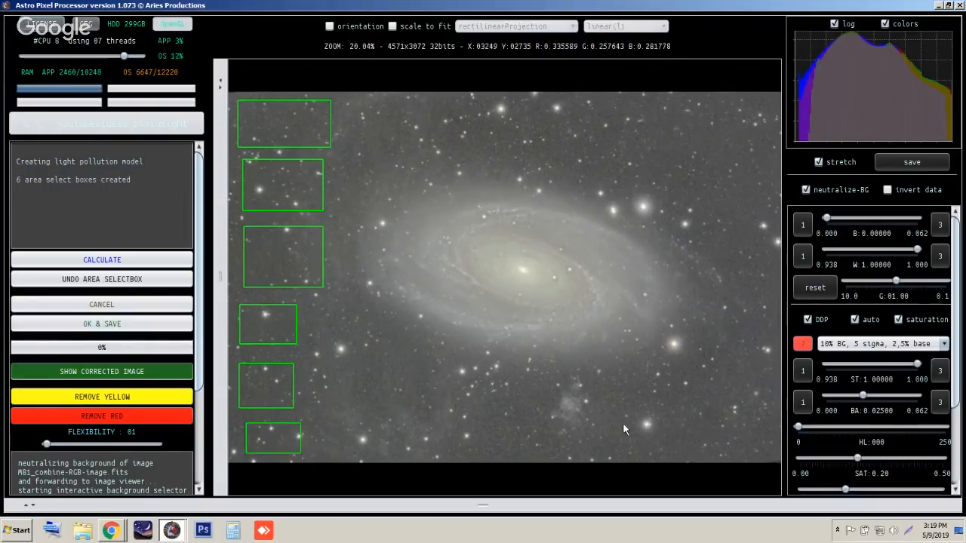
- Draw five area select boxes over the sky background along the image's right edge, from the bottom corner upward
{"action": "left_click_drag", "start_coordinate": [680, 406], "coordinate": [772, 450]}
{"action": "left_click_drag", "start_coordinate": [722, 347], "coordinate": [763, 393]}
{"action": "left_click_drag", "start_coordinate": [732, 282], "coordinate": [754, 311]}
{"action": "left_click_drag", "start_coordinate": [725, 225], "coordinate": [753, 264]}
{"action": "left_click_drag", "start_coordinate": [711, 162], "coordinate": [753, 207]}
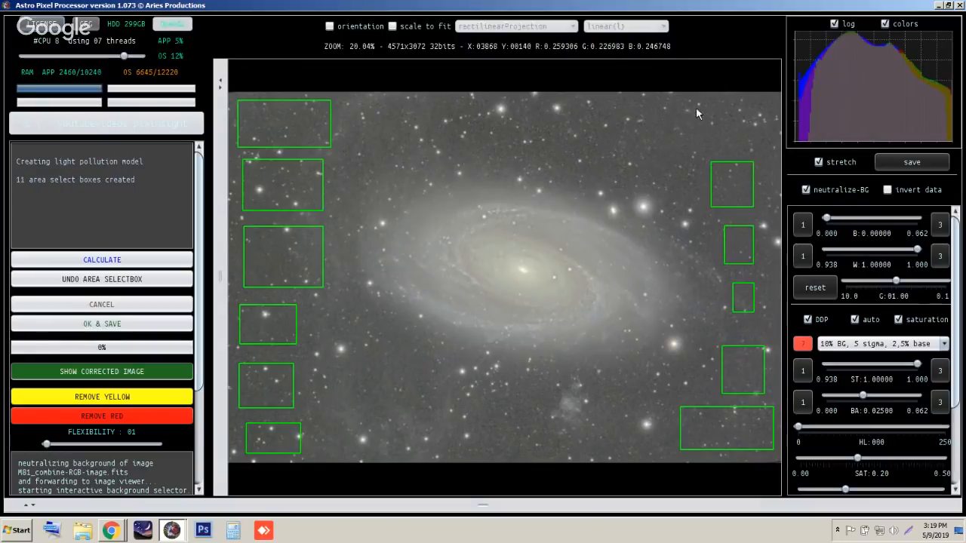
- Draw a row of area select boxes over the sky background along the image's top edge
{"action": "left_click_drag", "start_coordinate": [736, 132], "coordinate": [742, 137]}
{"action": "left_click_drag", "start_coordinate": [626, 101], "coordinate": [667, 141]}
{"action": "left_click_drag", "start_coordinate": [553, 101], "coordinate": [589, 141]}
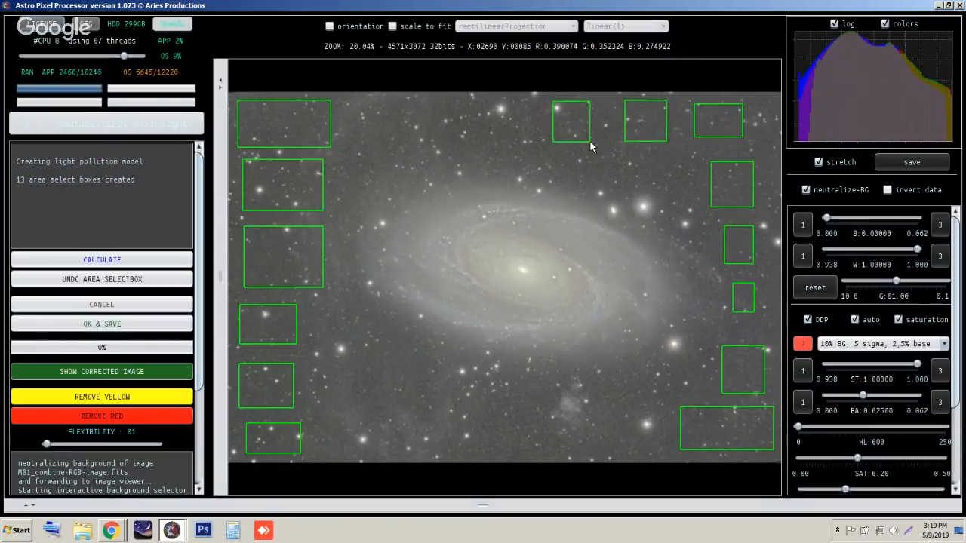
{"action": "left_click_drag", "start_coordinate": [483, 98], "coordinate": [502, 128]}
{"action": "left_click_drag", "start_coordinate": [424, 104], "coordinate": [455, 133]}
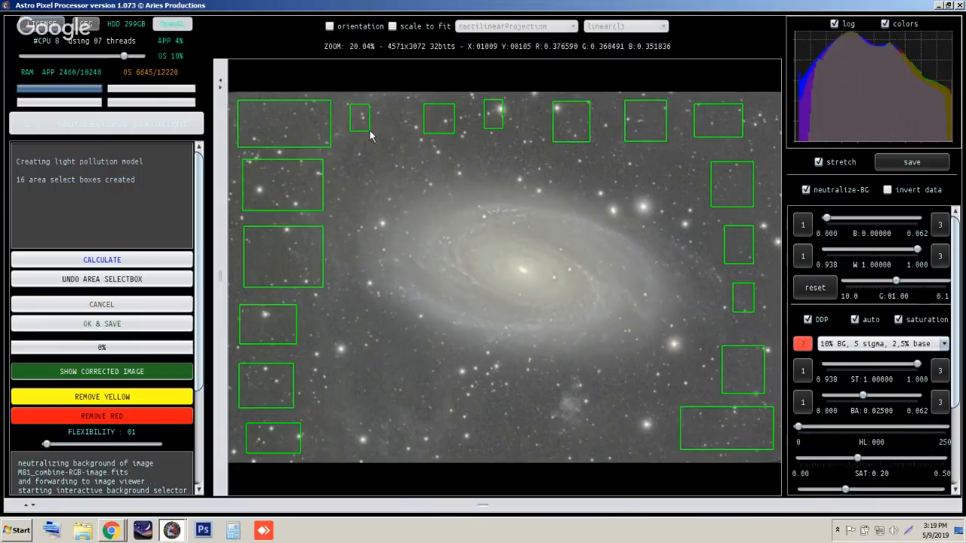
- Finish the top row of area select boxes with a small one near the upper-left corner, and box the background along the image's bottom edge
{"action": "left_click_drag", "start_coordinate": [349, 104], "coordinate": [369, 129]}
{"action": "mouse_move", "coordinate": [323, 329]}
{"action": "left_mouse_down"}
{"action": "mouse_move", "coordinate": [333, 345]}
{"action": "mouse_move", "coordinate": [320, 379]}
{"action": "mouse_move", "coordinate": [357, 419]}
{"action": "mouse_move", "coordinate": [350, 451]}
{"action": "left_mouse_up"}
{"action": "left_click_drag", "start_coordinate": [376, 411], "coordinate": [424, 457]}
{"action": "left_click_drag", "start_coordinate": [439, 420], "coordinate": [497, 461]}
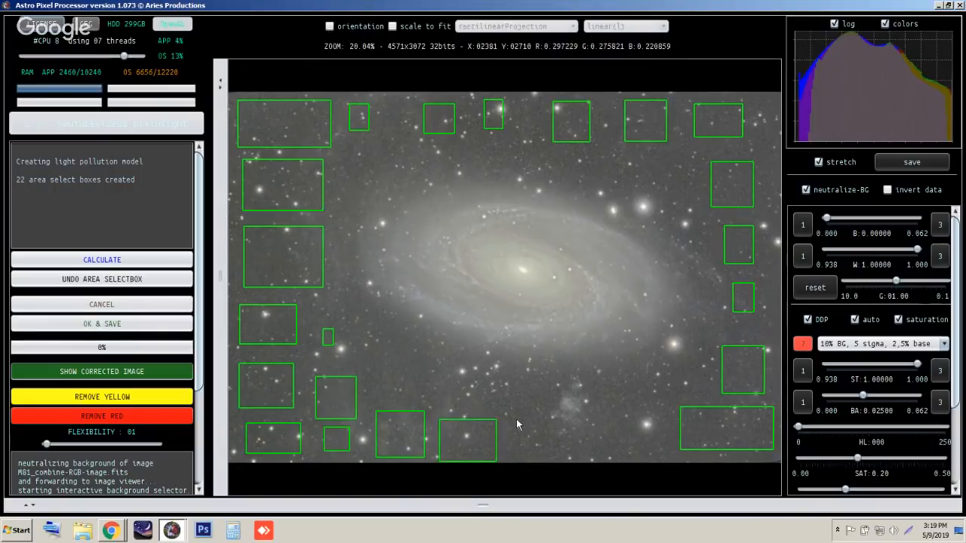
{"action": "left_click_drag", "start_coordinate": [515, 419], "coordinate": [554, 454]}
{"action": "left_click_drag", "start_coordinate": [590, 419], "coordinate": [629, 453]}
{"action": "left_click_drag", "start_coordinate": [650, 376], "coordinate": [665, 403]}
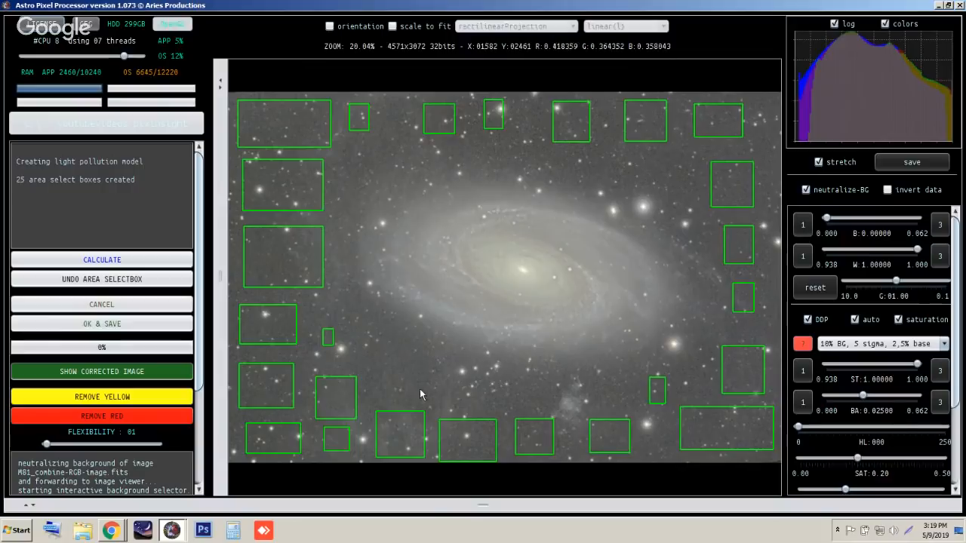
- Add three small area select boxes closer to the galaxy, one at its lower left, one at its upper left and one at its upper right
{"action": "left_click_drag", "start_coordinate": [373, 370], "coordinate": [397, 406]}
{"action": "left_click_drag", "start_coordinate": [346, 143], "coordinate": [368, 169]}
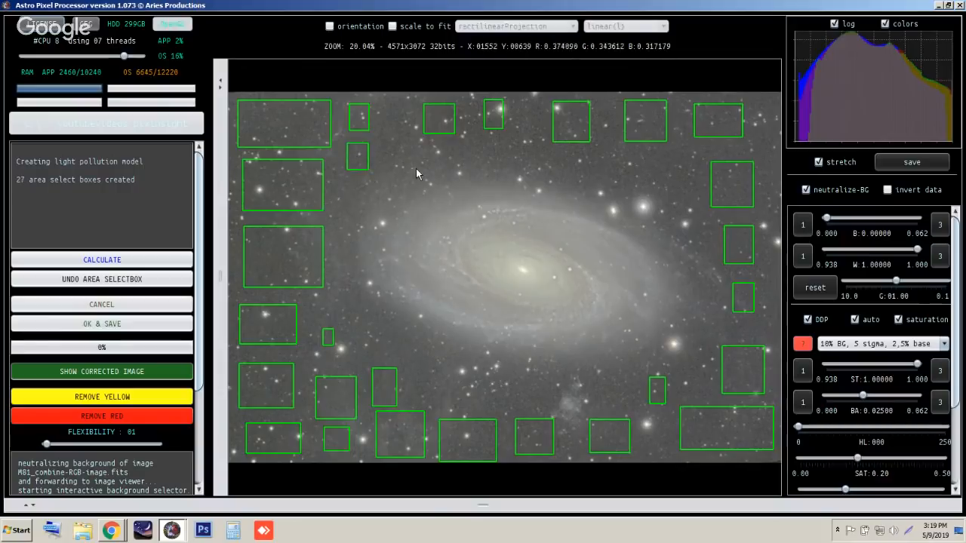
{"action": "left_click_drag", "start_coordinate": [686, 148], "coordinate": [702, 167]}
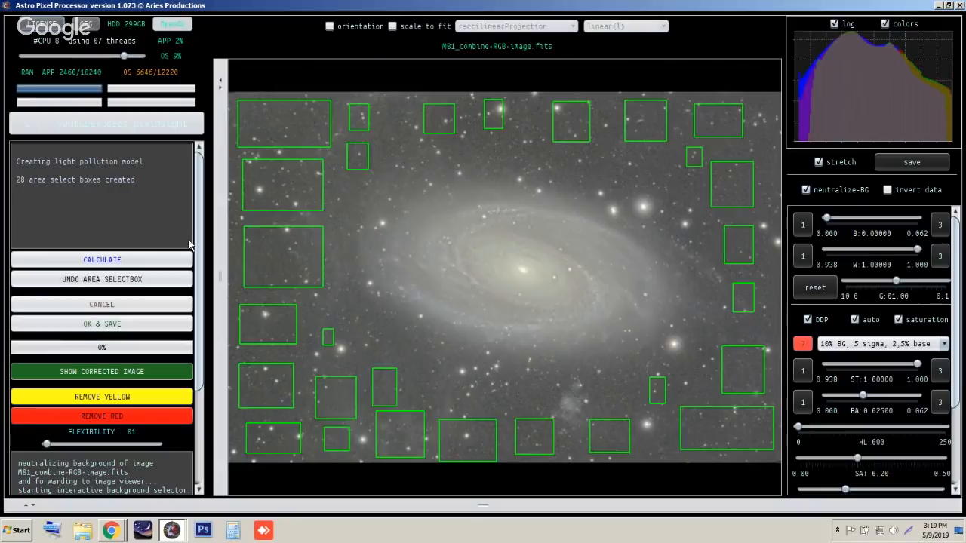
- Calculate the light pollution model from the area select boxes and remove the boxes flagged red
{"action": "left_click", "coordinate": [121, 261]}
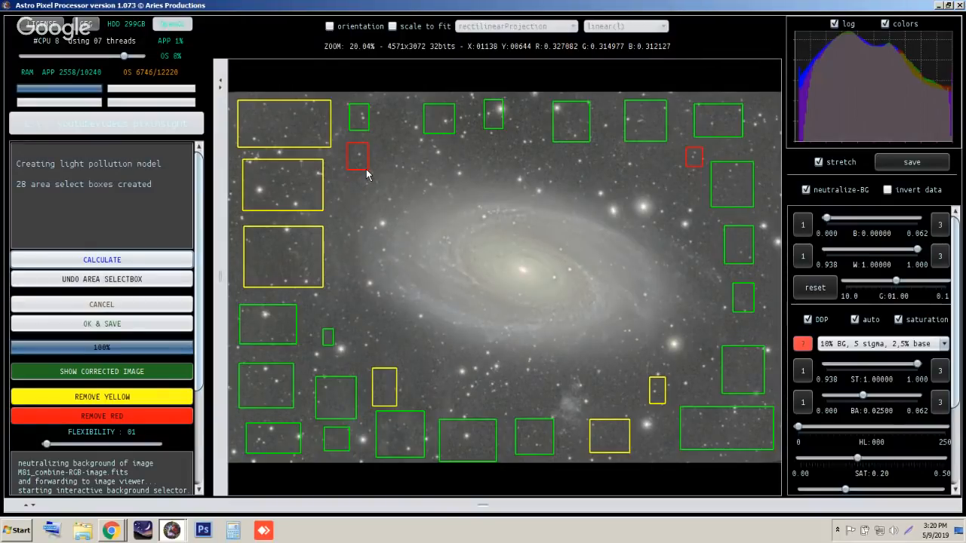
{"action": "left_click", "coordinate": [146, 421]}
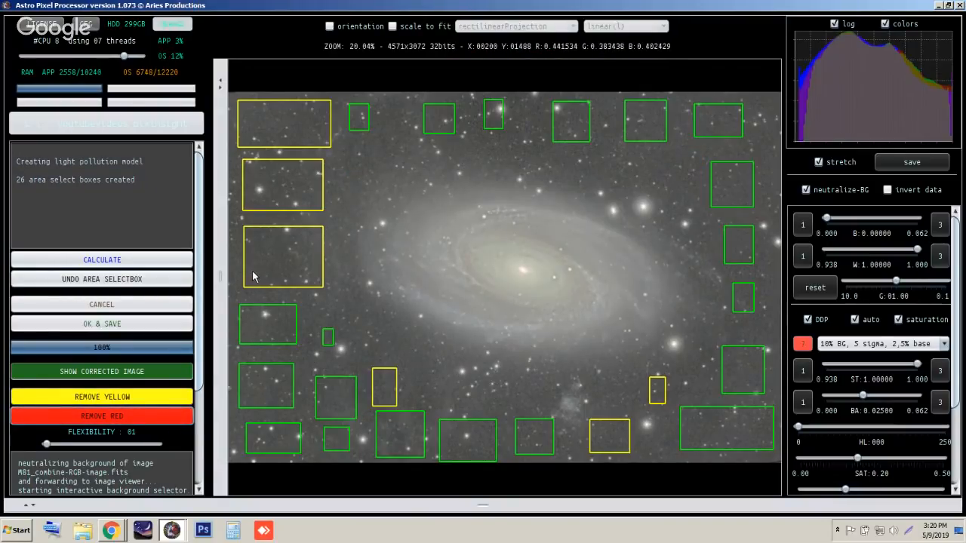
- Inspect the light pollution model, return to the corrected image and save it as M81_combine-RGB-image-lpc-cbg
{"action": "left_click", "coordinate": [133, 373]}
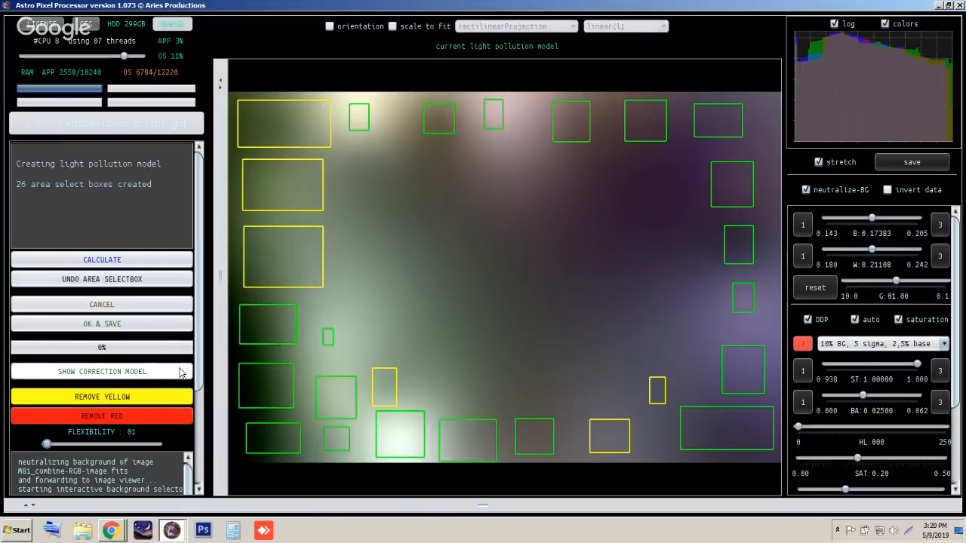
{"action": "left_click", "coordinate": [152, 372]}
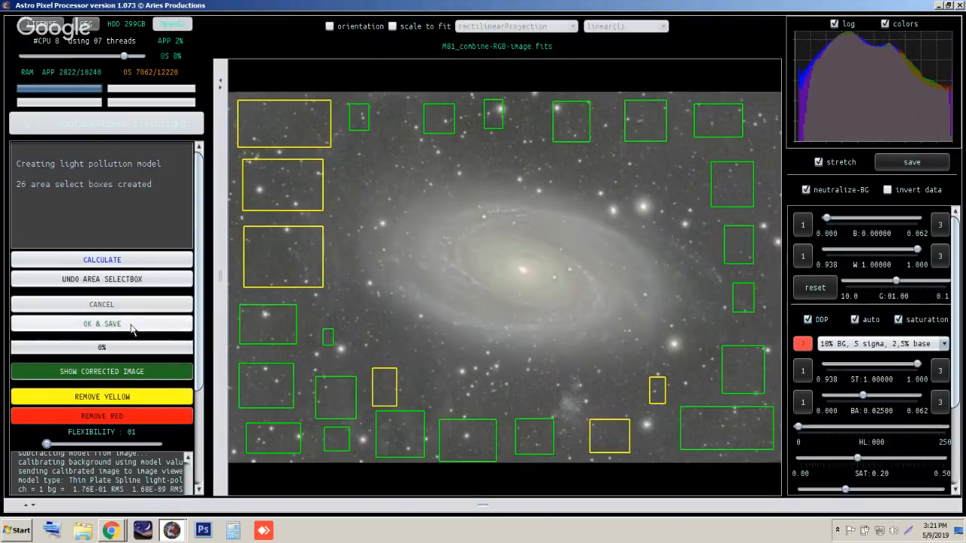
{"action": "left_click", "coordinate": [102, 324]}
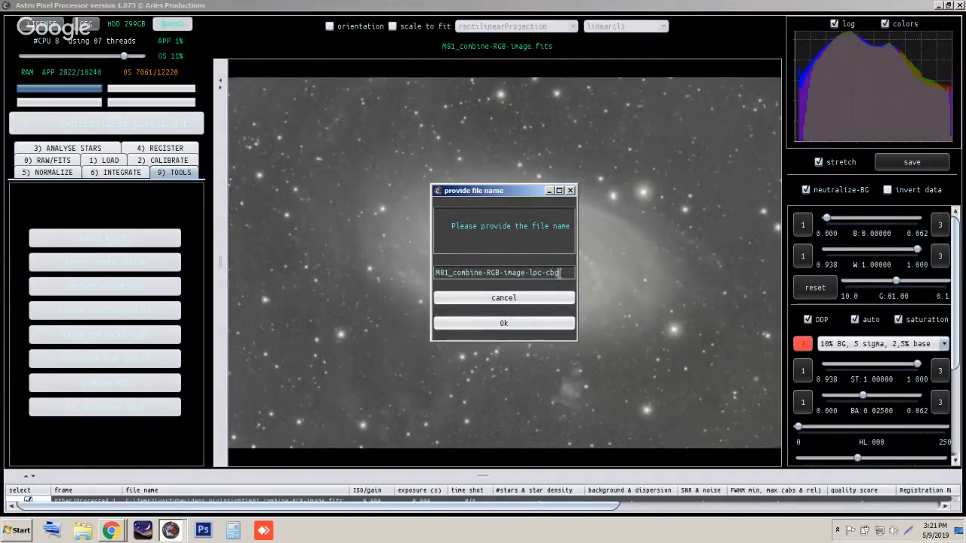
{"action": "left_click", "coordinate": [530, 325]}
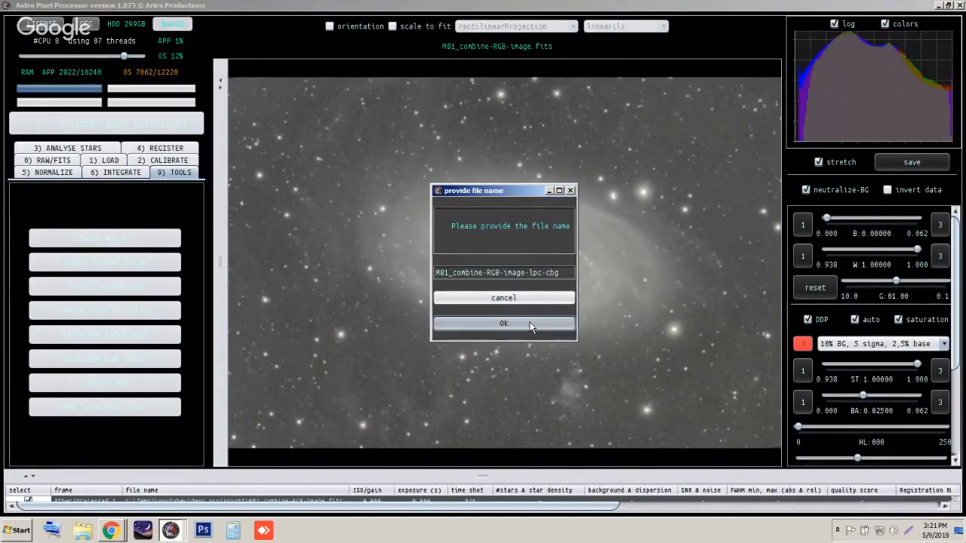
{"action": "left_click", "coordinate": [504, 322]}
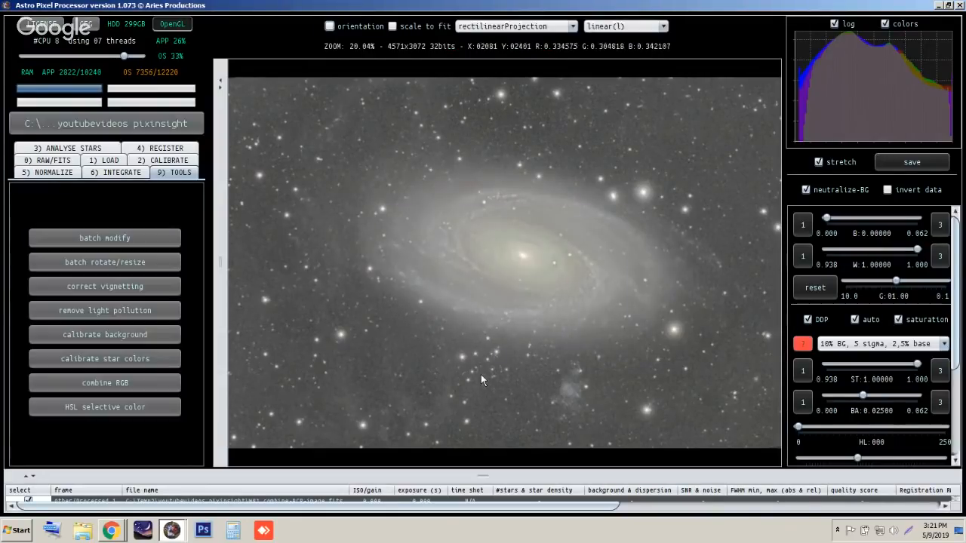
- Enlarge the file list, load M81_combine-RGB-image-lpc-cbg.fits into the image viewer and shrink the list again
{"action": "left_click_drag", "start_coordinate": [487, 473], "coordinate": [481, 402]}
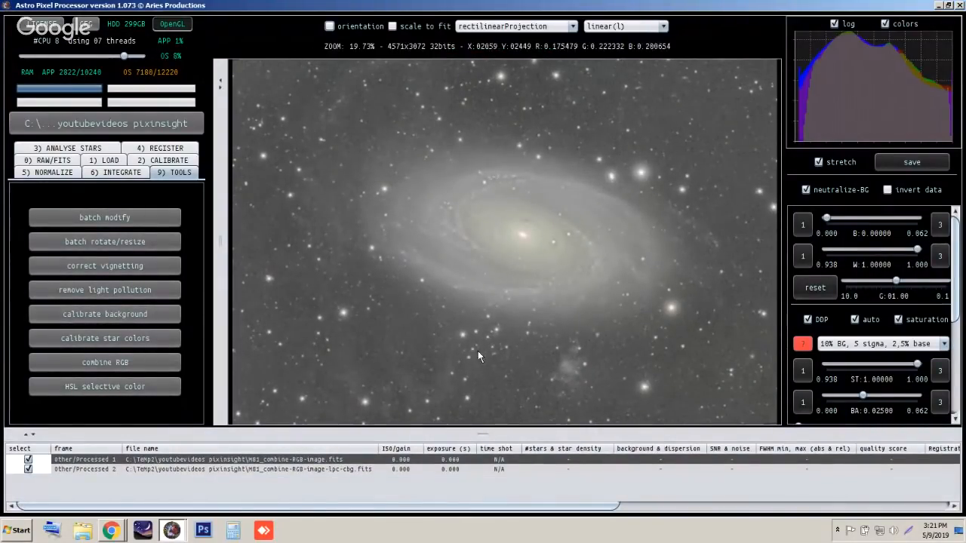
{"action": "left_click", "coordinate": [359, 470]}
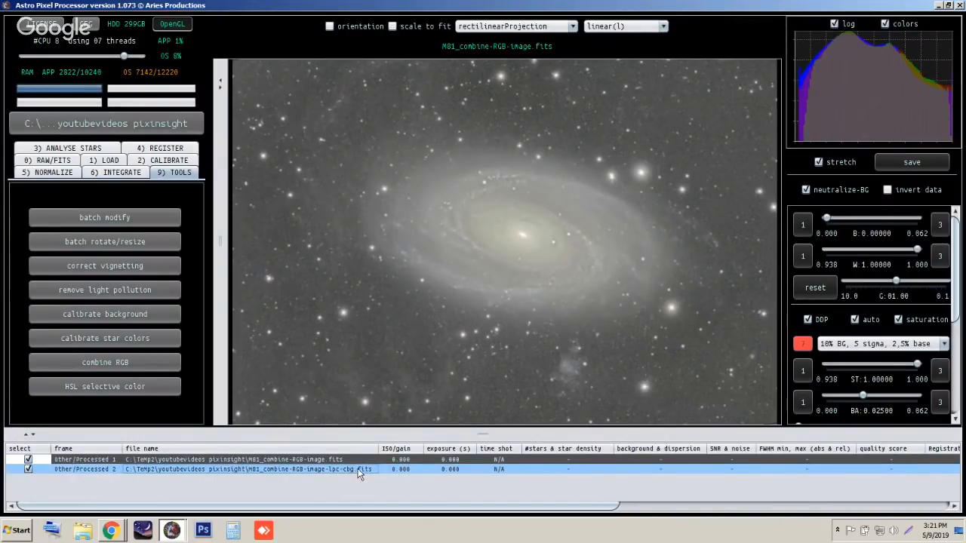
{"action": "double_click", "coordinate": [354, 468]}
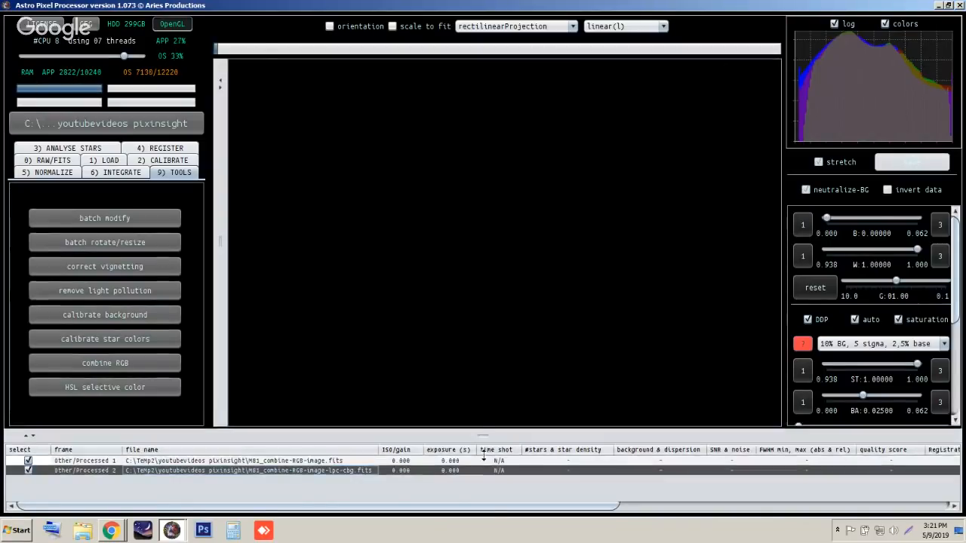
{"action": "left_click_drag", "start_coordinate": [486, 435], "coordinate": [485, 476]}
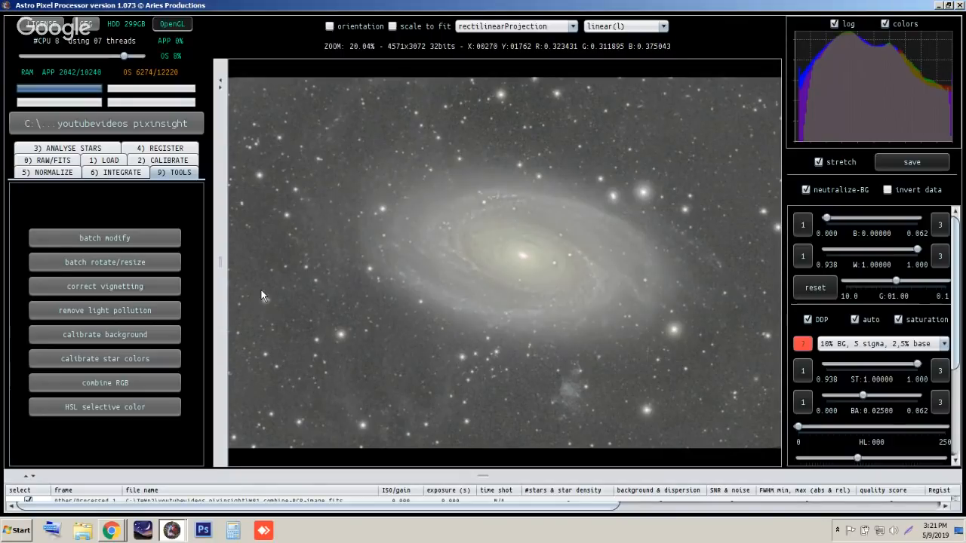
- Start calibrating the background of the current image and draw three area select boxes over star-free sky down the image's left side
{"action": "left_click", "coordinate": [141, 334]}
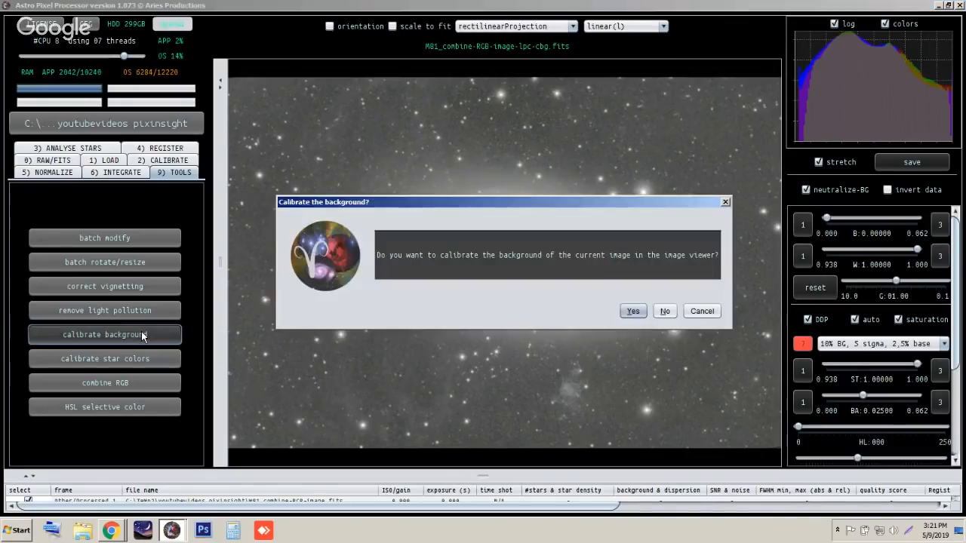
{"action": "left_click", "coordinate": [633, 312]}
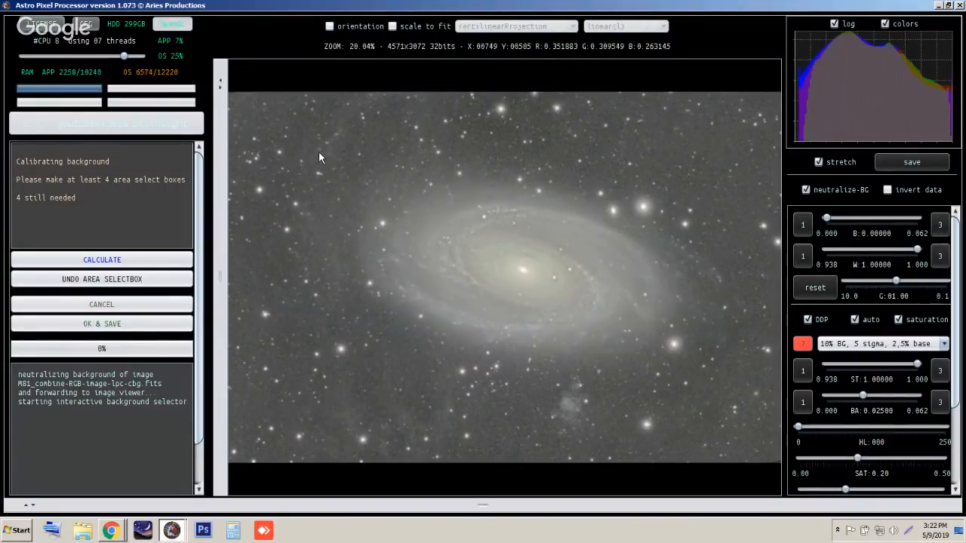
{"action": "scroll", "coordinate": [310, 151], "scroll_direction": "up", "scroll_amount": 5}
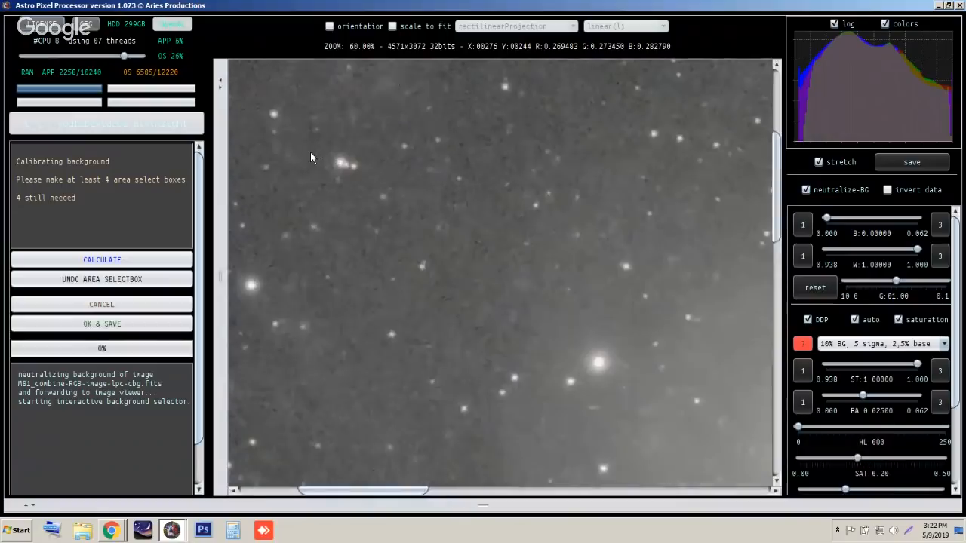
{"action": "left_click_drag", "start_coordinate": [374, 490], "coordinate": [308, 487]}
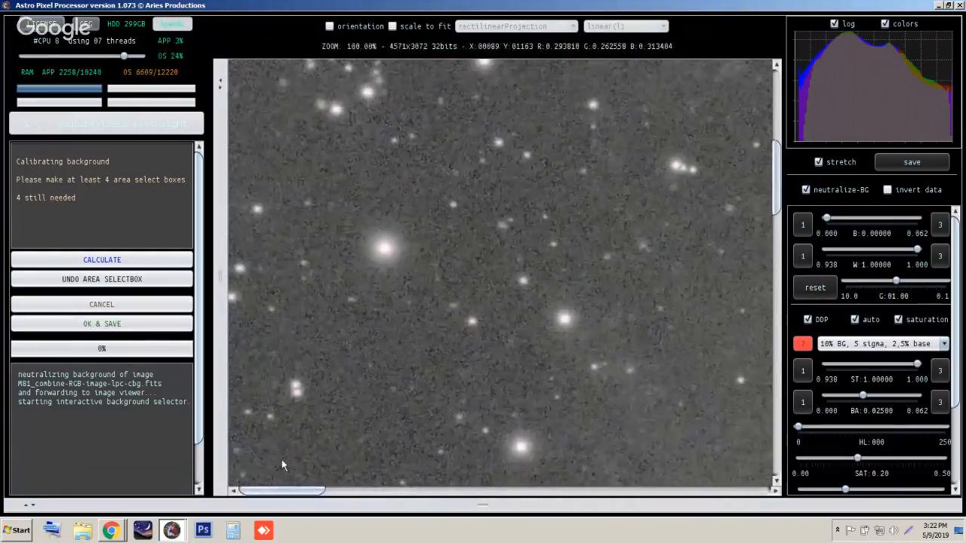
{"action": "left_click_drag", "start_coordinate": [335, 321], "coordinate": [408, 444]}
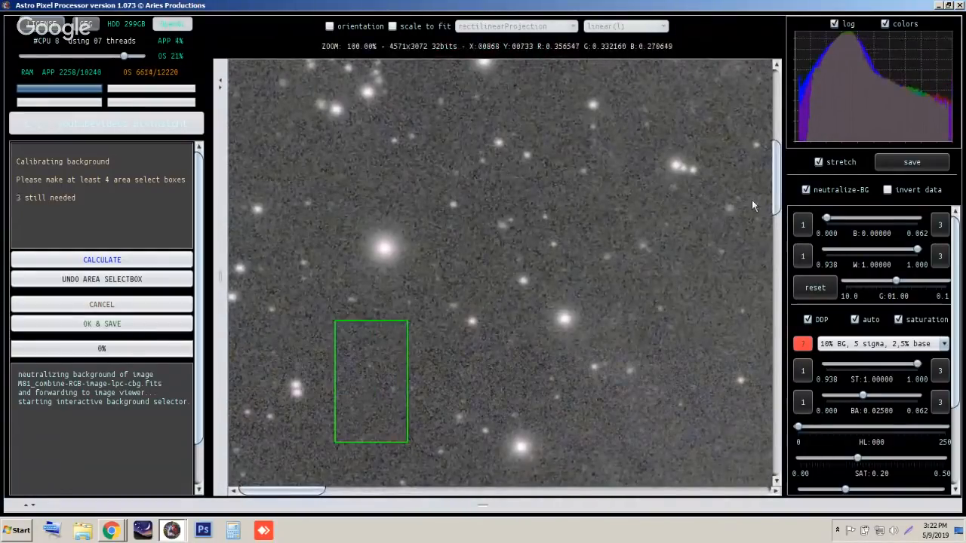
{"action": "left_click_drag", "start_coordinate": [777, 185], "coordinate": [777, 294]}
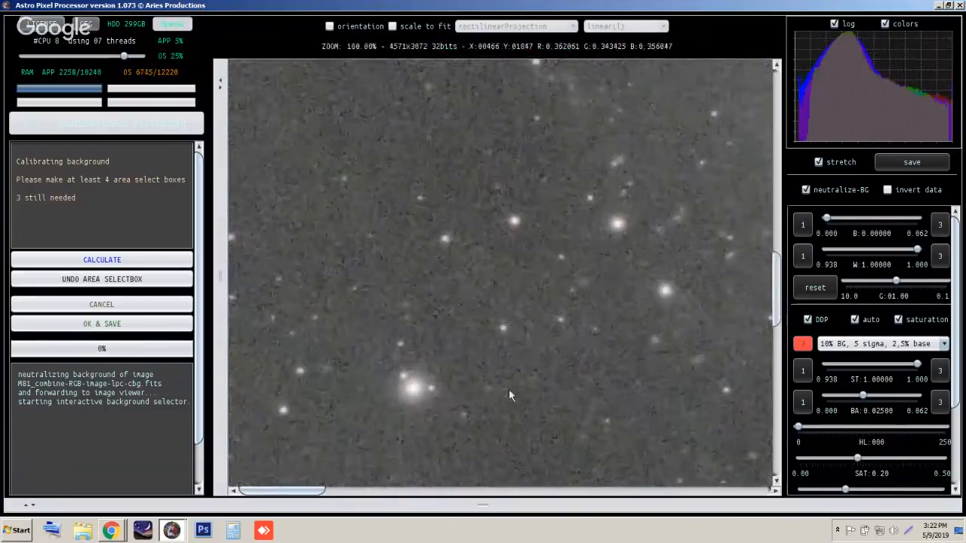
{"action": "left_click_drag", "start_coordinate": [505, 376], "coordinate": [593, 457]}
{"action": "left_click_drag", "start_coordinate": [776, 275], "coordinate": [776, 416]}
{"action": "mouse_move", "coordinate": [298, 157]}
{"action": "left_mouse_down"}
{"action": "mouse_move", "coordinate": [415, 268]}
{"action": "mouse_move", "coordinate": [428, 269]}
{"action": "left_mouse_up"}
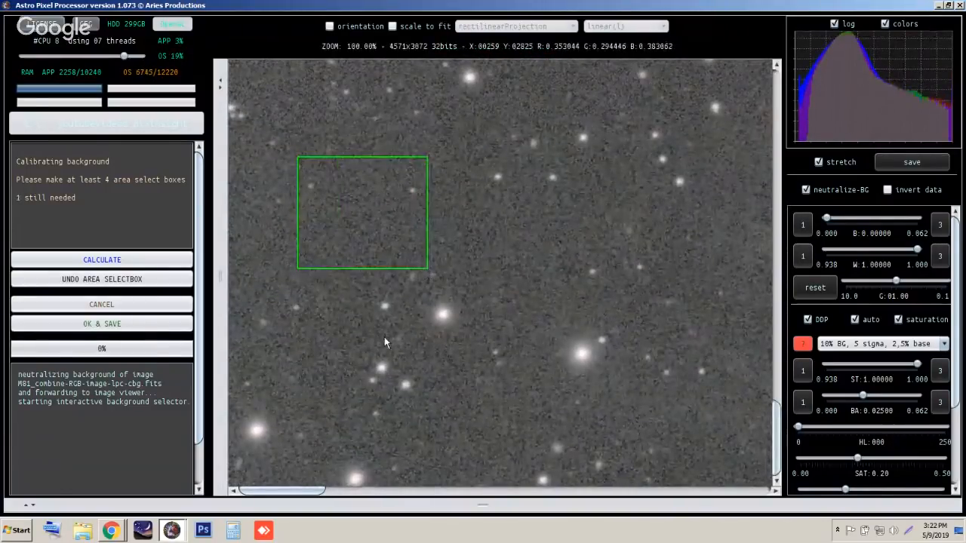
- Draw one area select box over the sky below the galaxy's left end and three across the upper part of the image
{"action": "left_click_drag", "start_coordinate": [302, 491], "coordinate": [439, 491]}
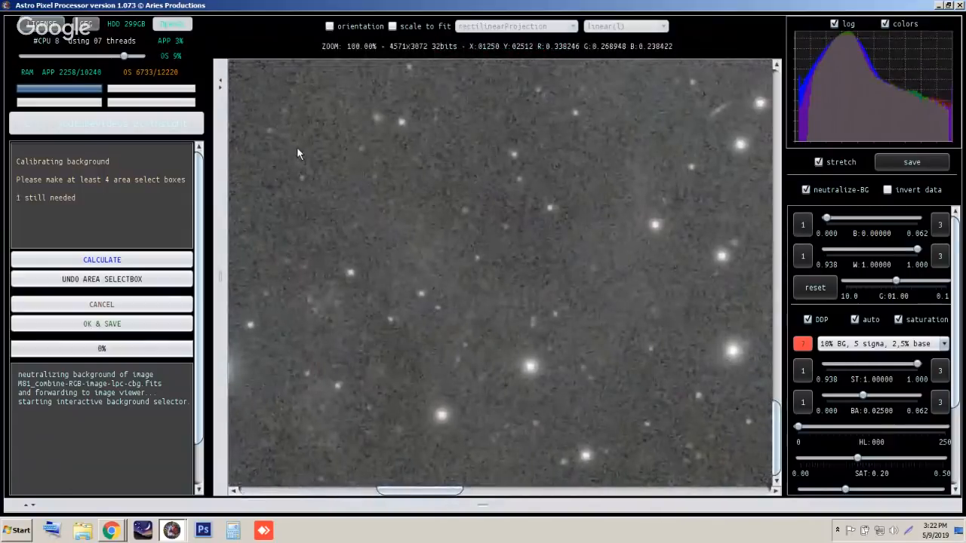
{"action": "left_click_drag", "start_coordinate": [297, 148], "coordinate": [420, 266]}
{"action": "left_click_drag", "start_coordinate": [773, 445], "coordinate": [763, 105]}
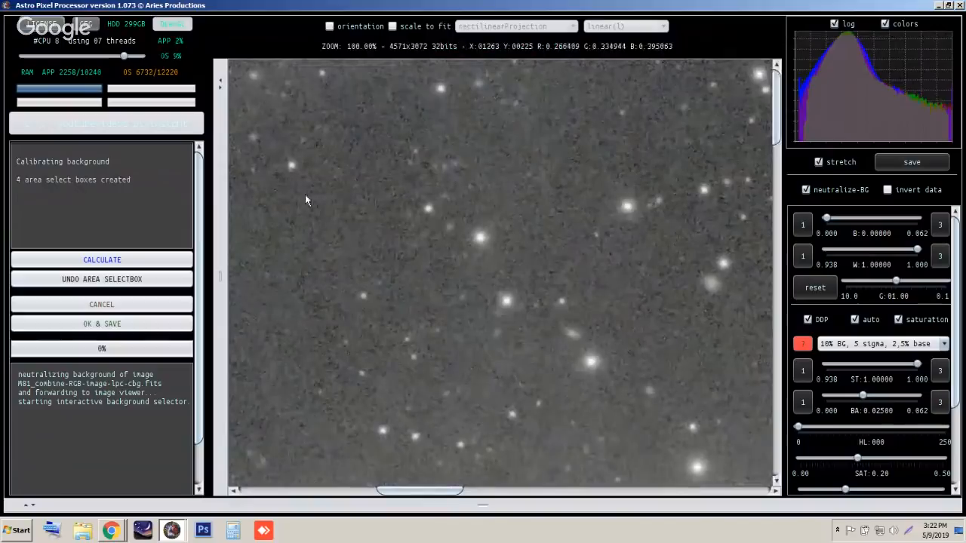
{"action": "left_click_drag", "start_coordinate": [267, 197], "coordinate": [373, 258]}
{"action": "left_click_drag", "start_coordinate": [441, 496], "coordinate": [642, 496]}
{"action": "mouse_move", "coordinate": [415, 82]}
{"action": "left_mouse_down"}
{"action": "mouse_move", "coordinate": [538, 167]}
{"action": "mouse_move", "coordinate": [472, 133]}
{"action": "left_mouse_up"}
{"action": "left_click_drag", "start_coordinate": [678, 307], "coordinate": [742, 466]}
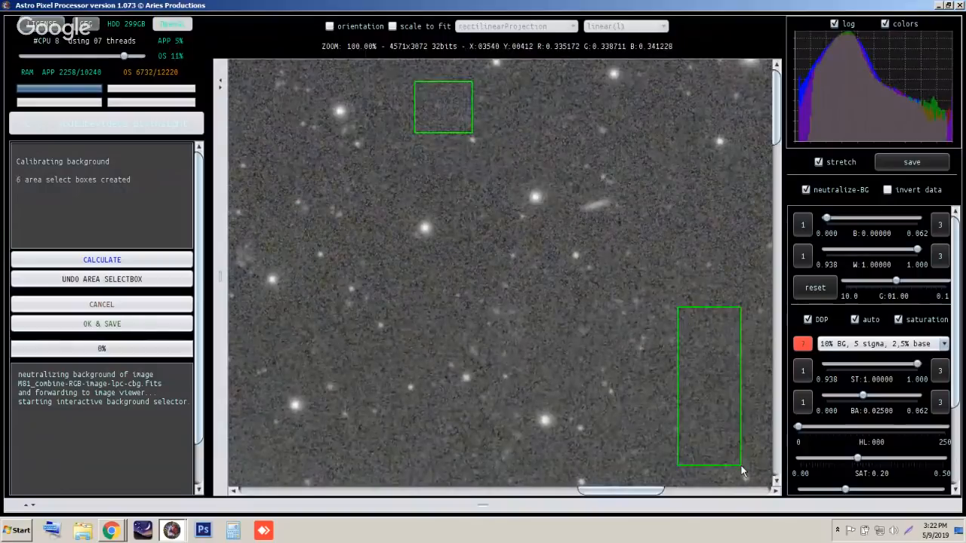
- Draw three area select boxes over empty sky in the image's lower-right region
{"action": "left_click_drag", "start_coordinate": [777, 125], "coordinate": [792, 483]}
{"action": "left_click_drag", "start_coordinate": [460, 323], "coordinate": [572, 386]}
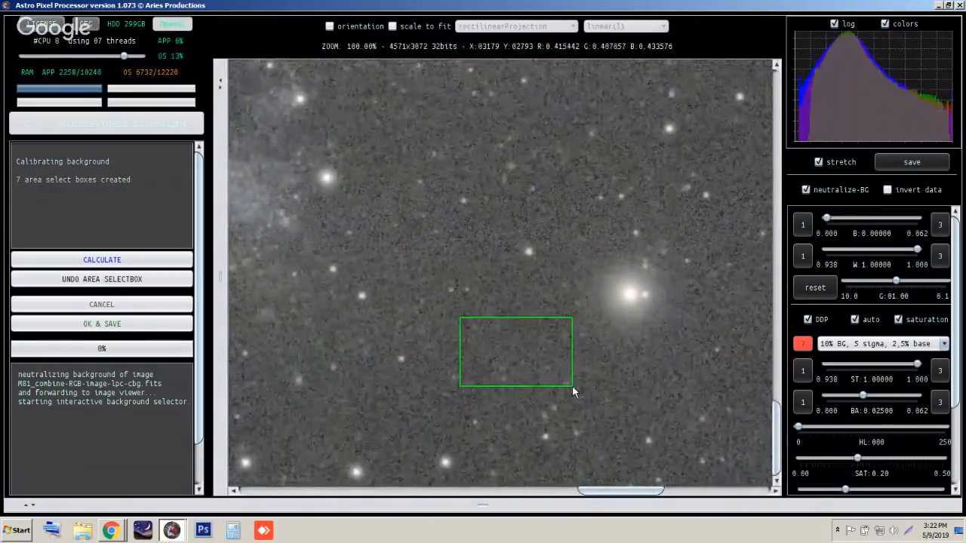
{"action": "left_click_drag", "start_coordinate": [604, 491], "coordinate": [710, 492]}
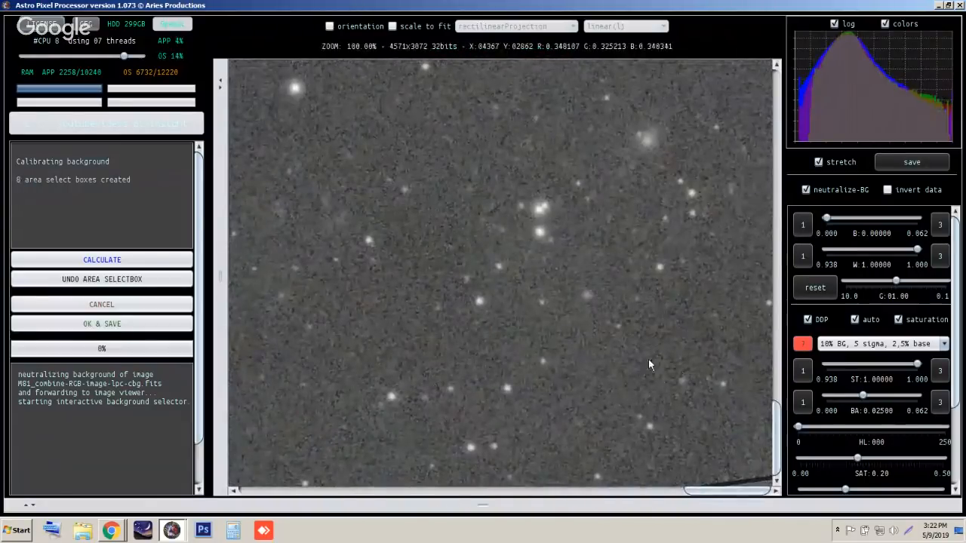
{"action": "left_click_drag", "start_coordinate": [365, 102], "coordinate": [471, 156]}
{"action": "left_click_drag", "start_coordinate": [277, 400], "coordinate": [340, 453]}
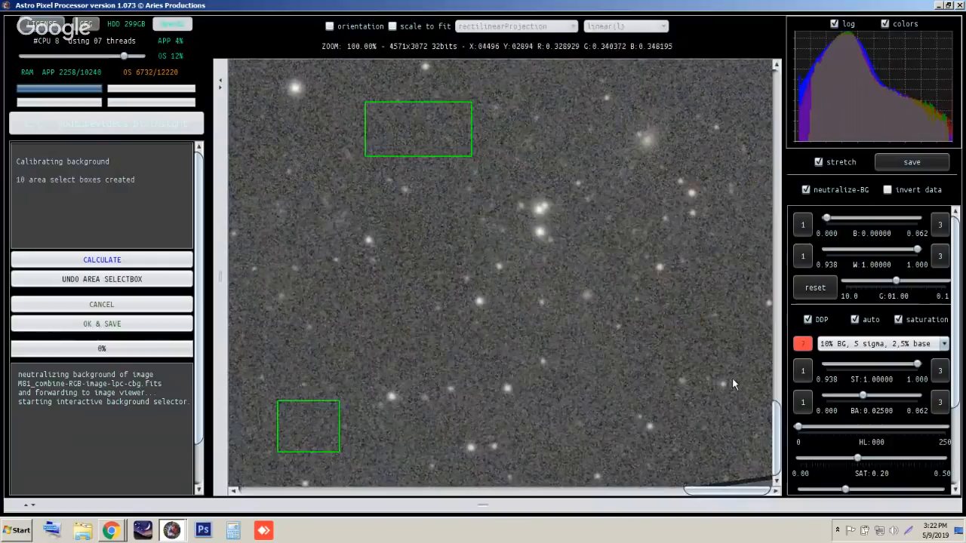
- Draw two area select boxes up the image's right side and calculate the background calibration for the whole image
{"action": "left_click_drag", "start_coordinate": [776, 436], "coordinate": [779, 230]}
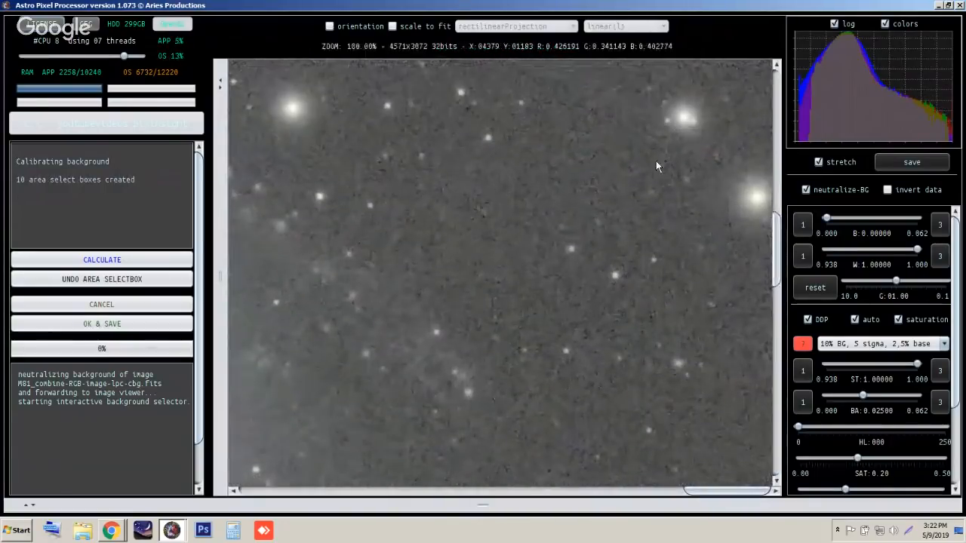
{"action": "left_click_drag", "start_coordinate": [564, 133], "coordinate": [639, 203]}
{"action": "left_click_drag", "start_coordinate": [777, 232], "coordinate": [777, 98]}
{"action": "left_click_drag", "start_coordinate": [376, 209], "coordinate": [557, 332]}
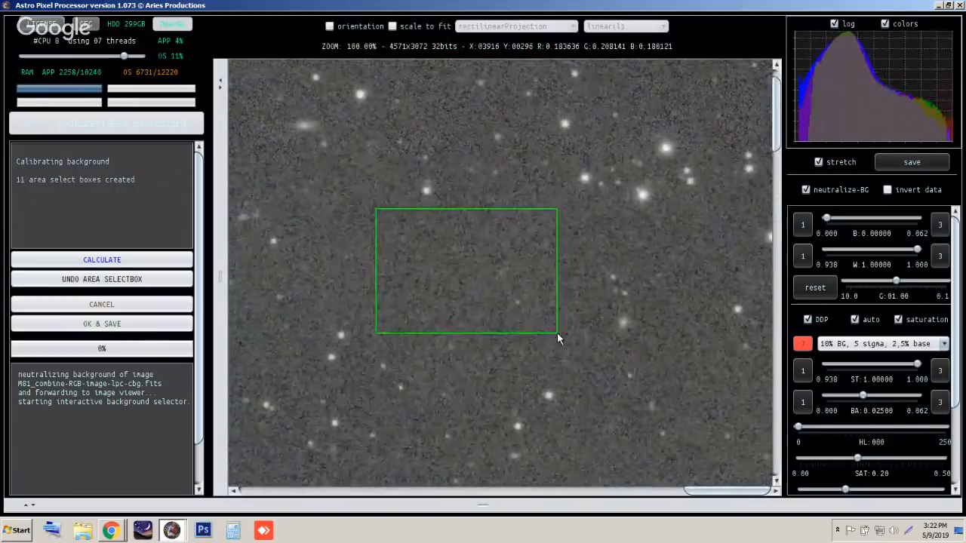
{"action": "left_click", "coordinate": [391, 25]}
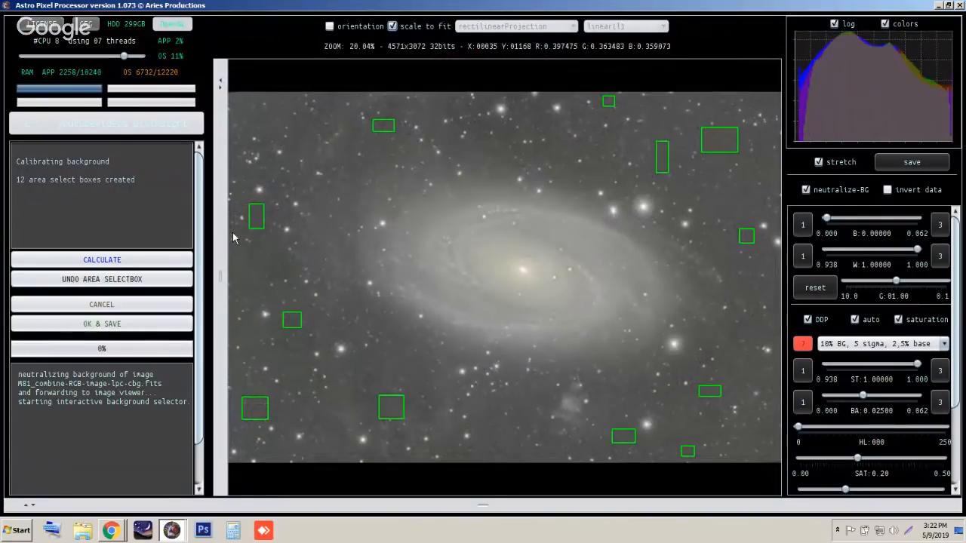
{"action": "left_click", "coordinate": [108, 260]}
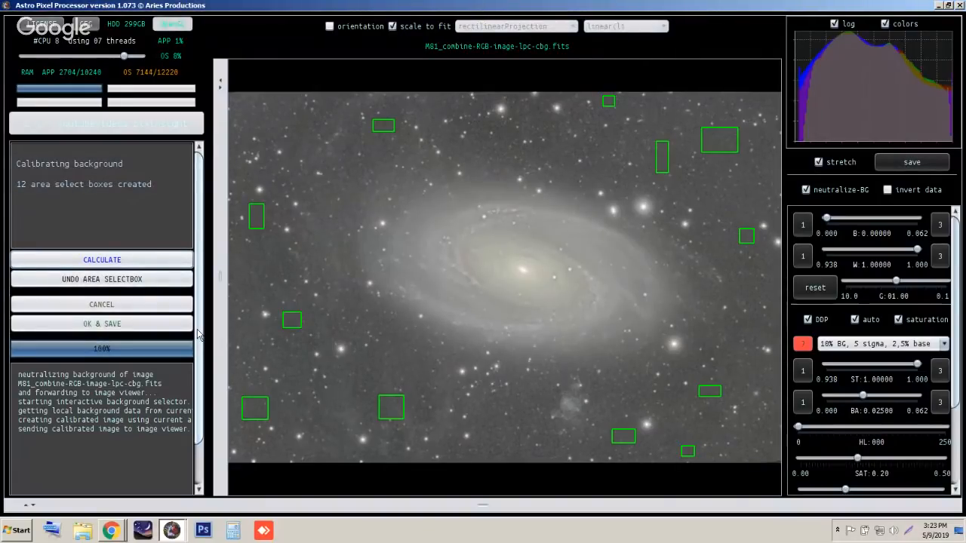
- Accept the background calibration and save the image as a new file named M81_combine-RGB-image2
{"action": "left_click", "coordinate": [107, 325]}
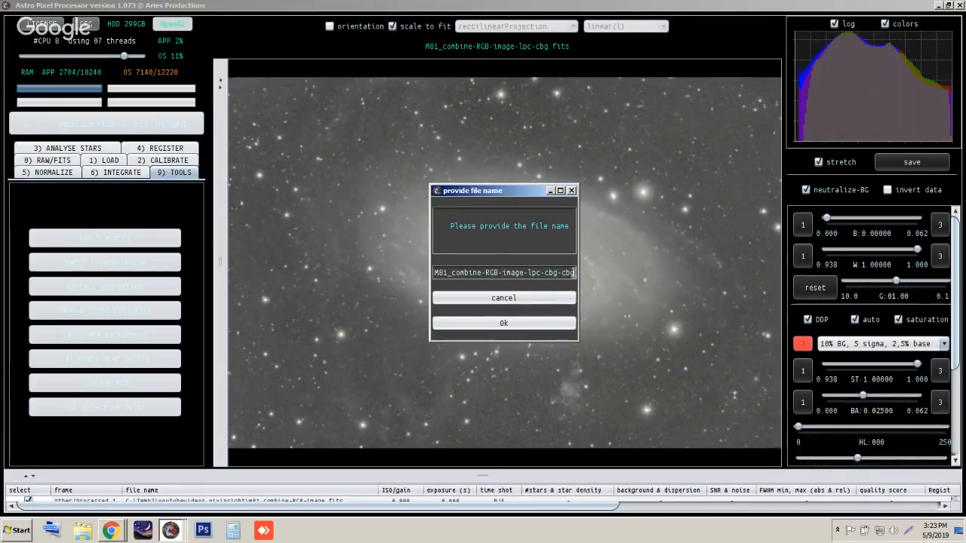
{"action": "left_click", "coordinate": [573, 273]}
{"action": "key", "text": "BackSpace"}
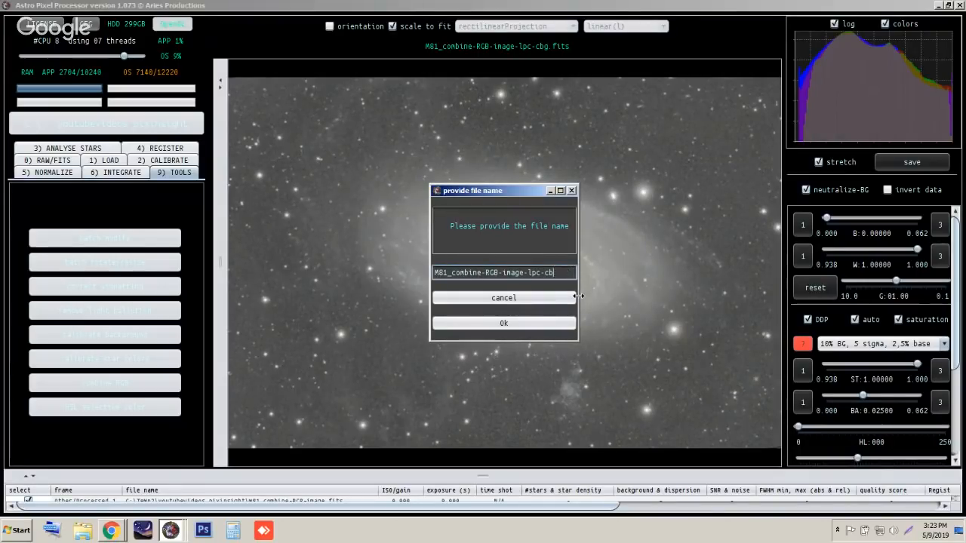
{"action": "key", "text": "BackSpace"}
{"action": "key", "text": "BackSpace"}
{"action": "key", "text": "BackSpace"}
{"action": "type", "text": "3"}
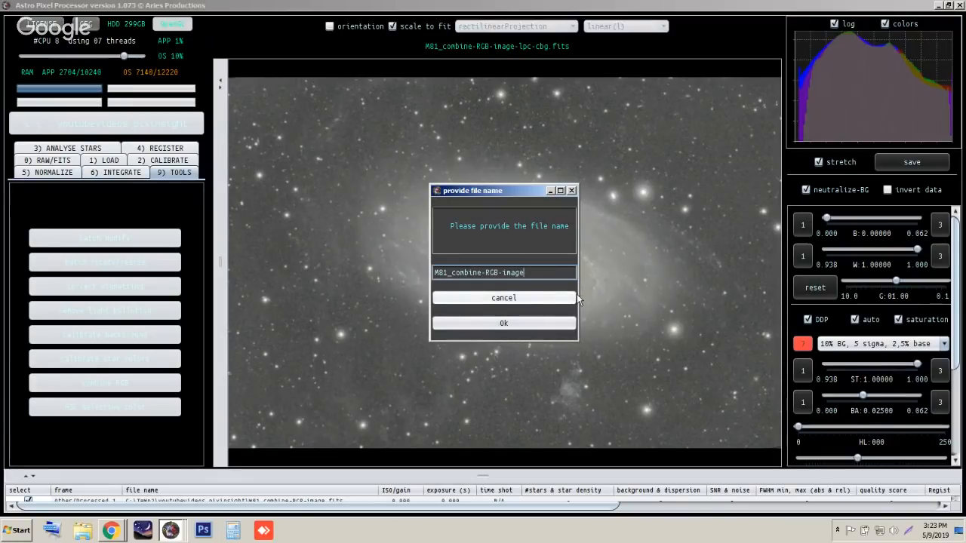
{"action": "key", "text": "BackSpace"}
{"action": "type", "text": "2"}
{"action": "left_click", "coordinate": [533, 322]}
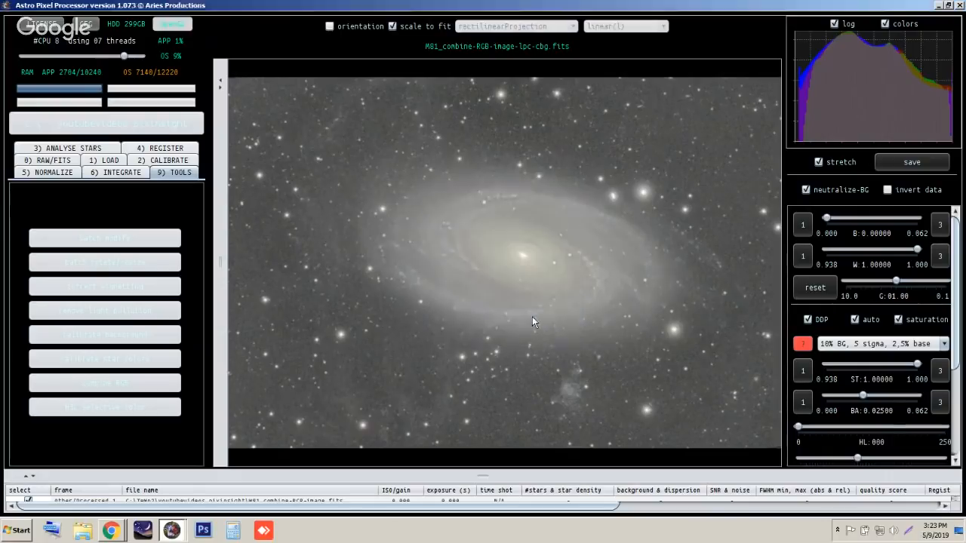
{"action": "left_click", "coordinate": [533, 322]}
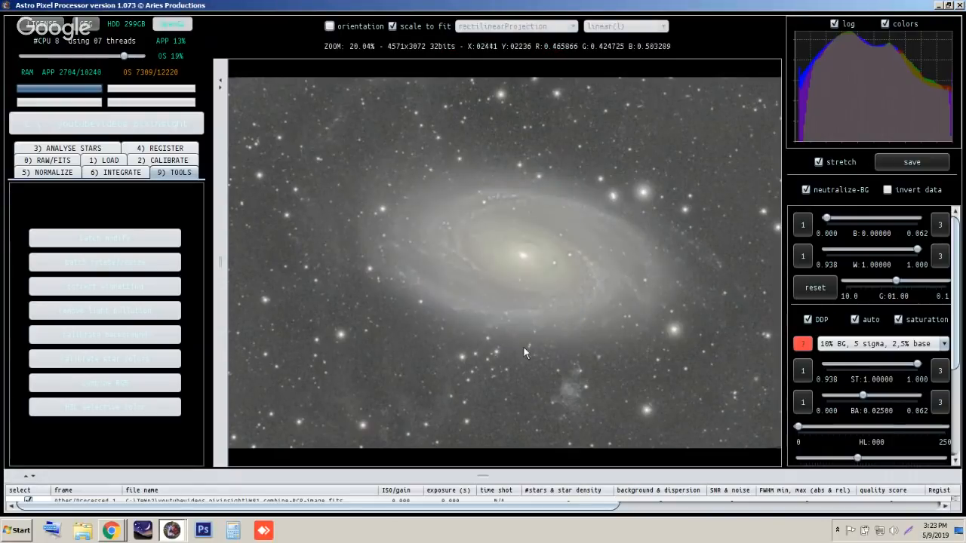
- Load M81_combine-RGB-image2.fits into the image viewer and lower the stretch gamma (G) to 0.59
{"action": "left_click_drag", "start_coordinate": [482, 477], "coordinate": [483, 437]}
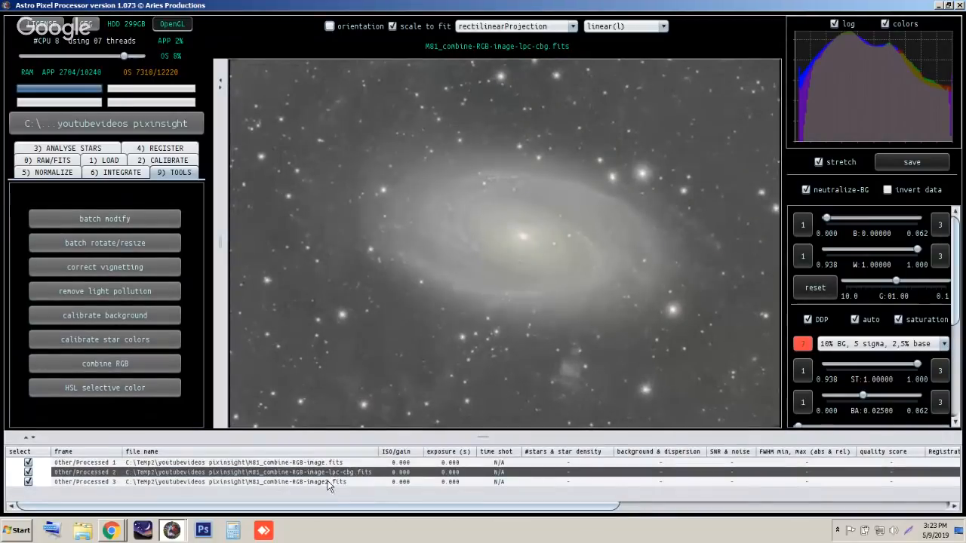
{"action": "left_click", "coordinate": [330, 482]}
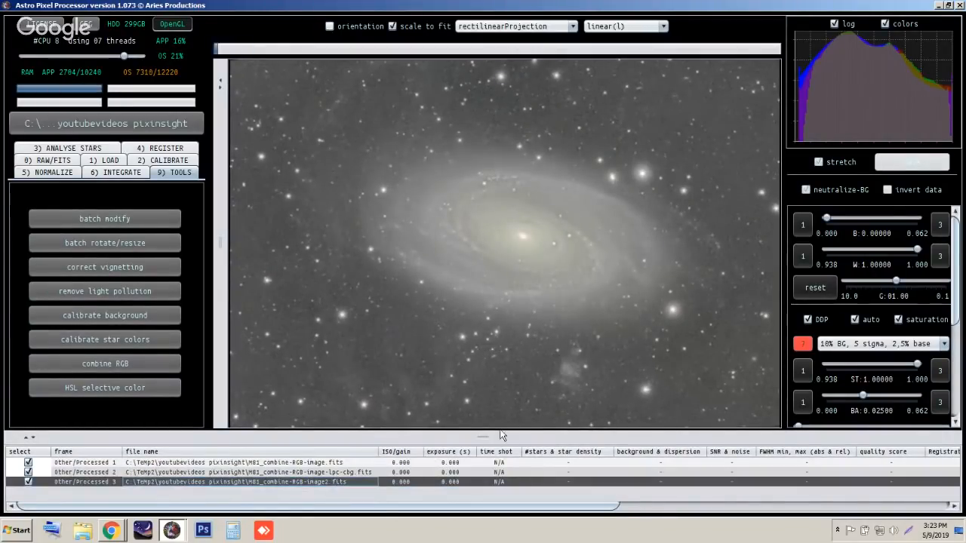
{"action": "left_click_drag", "start_coordinate": [488, 439], "coordinate": [488, 473]}
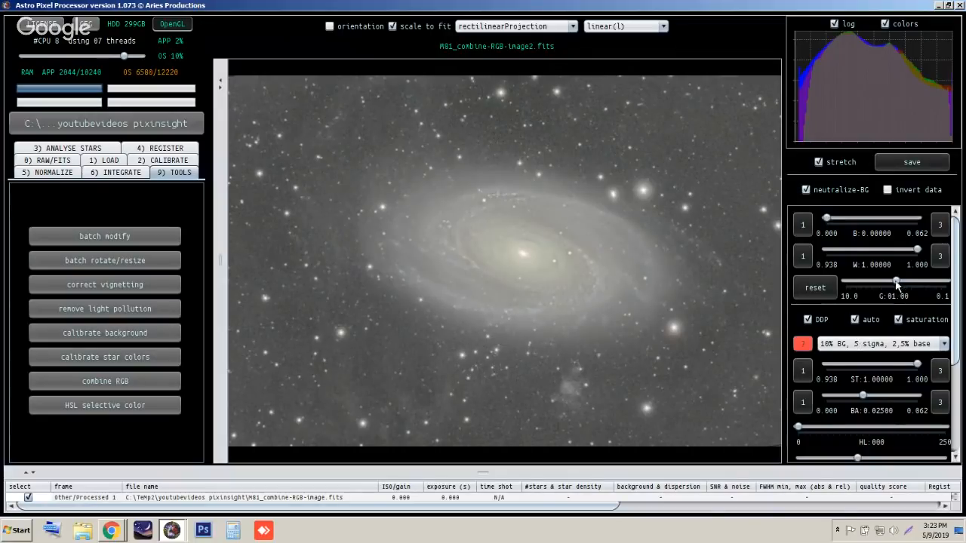
{"action": "mouse_move", "coordinate": [900, 282]}
{"action": "left_mouse_down"}
{"action": "mouse_move", "coordinate": [914, 282]}
{"action": "mouse_move", "coordinate": [903, 282]}
{"action": "left_mouse_up"}
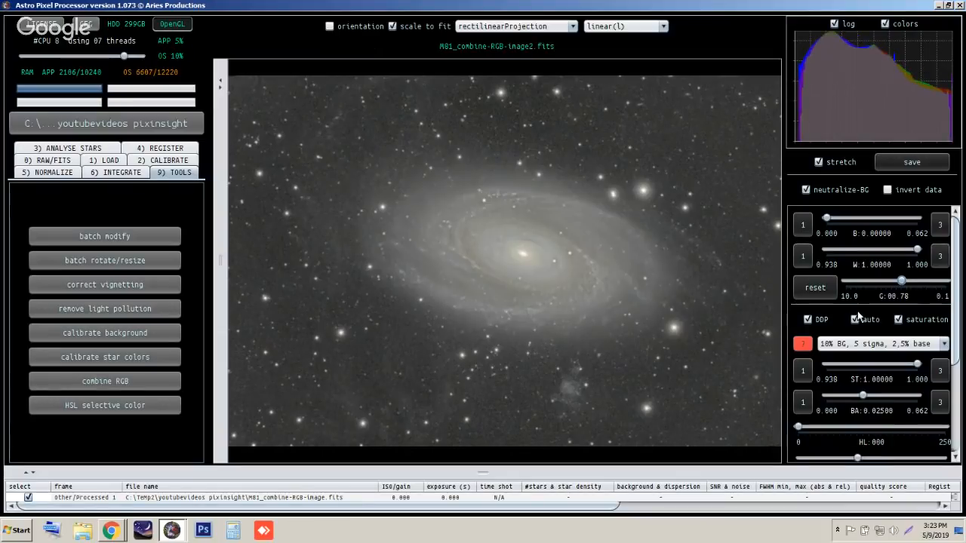
{"action": "left_click_drag", "start_coordinate": [903, 283], "coordinate": [908, 283]}
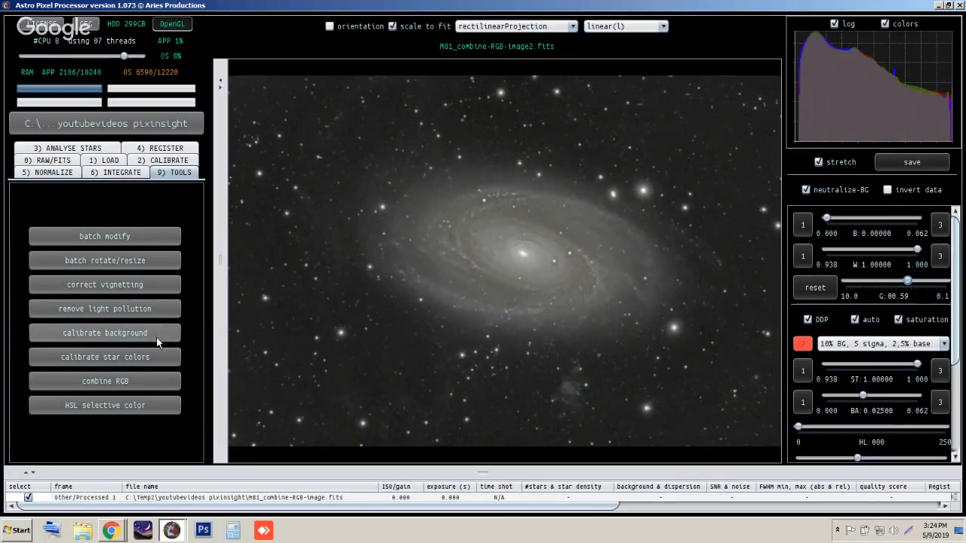
- Start calibrating the star colors of the current image and draw five area select boxes around stars down the left side and in the lower right
{"action": "left_click", "coordinate": [124, 356]}
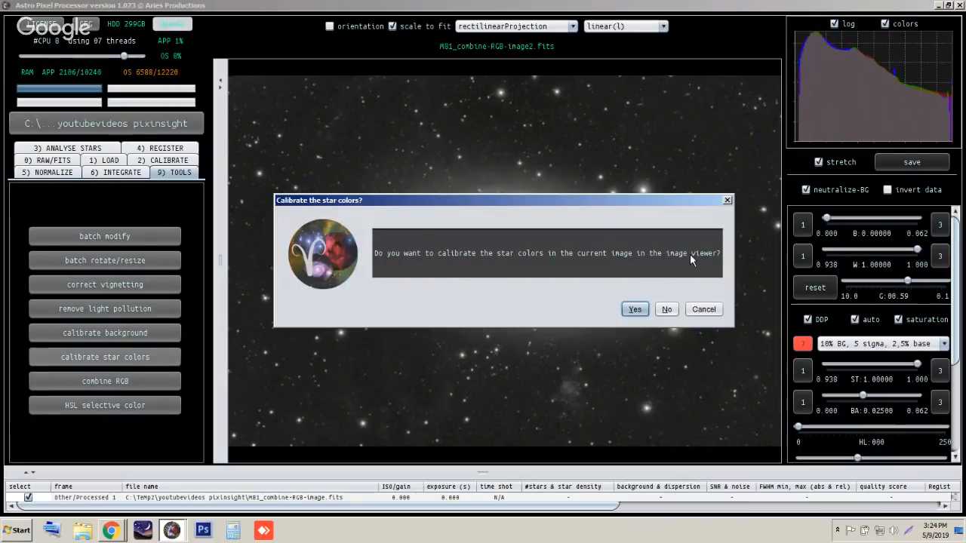
{"action": "left_click", "coordinate": [635, 307]}
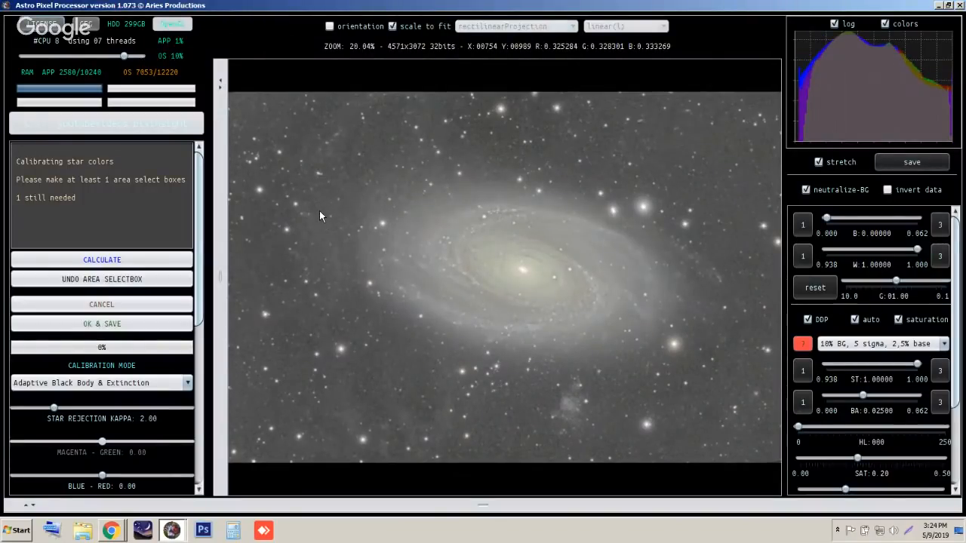
{"action": "left_click_drag", "start_coordinate": [243, 134], "coordinate": [326, 237]}
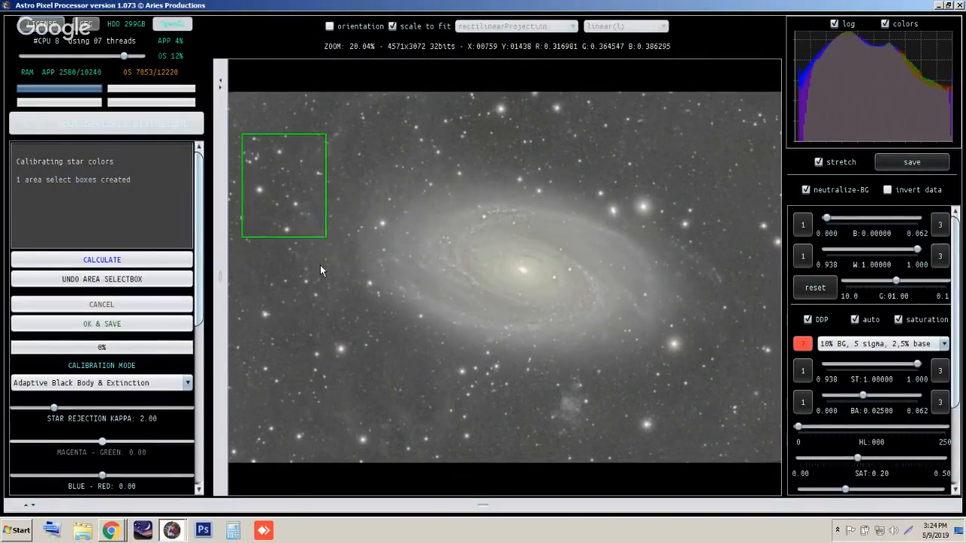
{"action": "left_click_drag", "start_coordinate": [252, 290], "coordinate": [352, 381]}
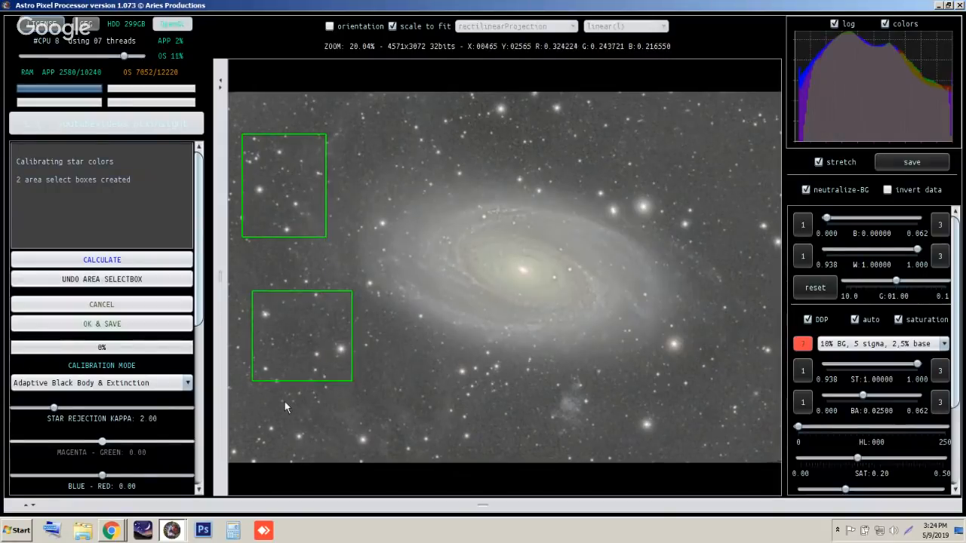
{"action": "left_click_drag", "start_coordinate": [274, 396], "coordinate": [389, 451]}
{"action": "left_click_drag", "start_coordinate": [611, 393], "coordinate": [669, 440]}
{"action": "left_click_drag", "start_coordinate": [664, 332], "coordinate": [693, 362]}
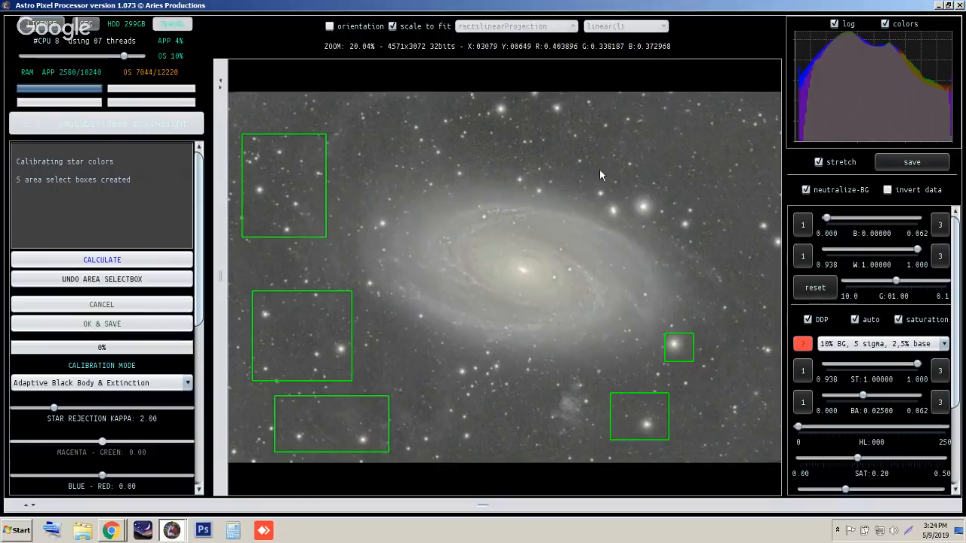
- Draw seven more area select boxes around stars above, below and to the right of the galaxy, and calculate the star color calibration
{"action": "left_click_drag", "start_coordinate": [596, 173], "coordinate": [667, 221]}
{"action": "left_click_drag", "start_coordinate": [733, 205], "coordinate": [780, 255]}
{"action": "left_click_drag", "start_coordinate": [593, 143], "coordinate": [480, 92]}
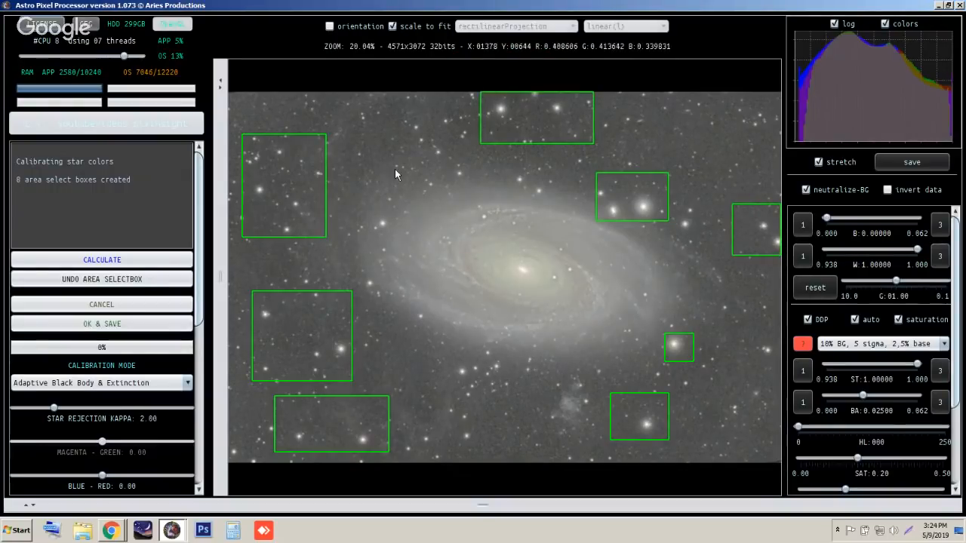
{"action": "left_click_drag", "start_coordinate": [396, 113], "coordinate": [464, 179]}
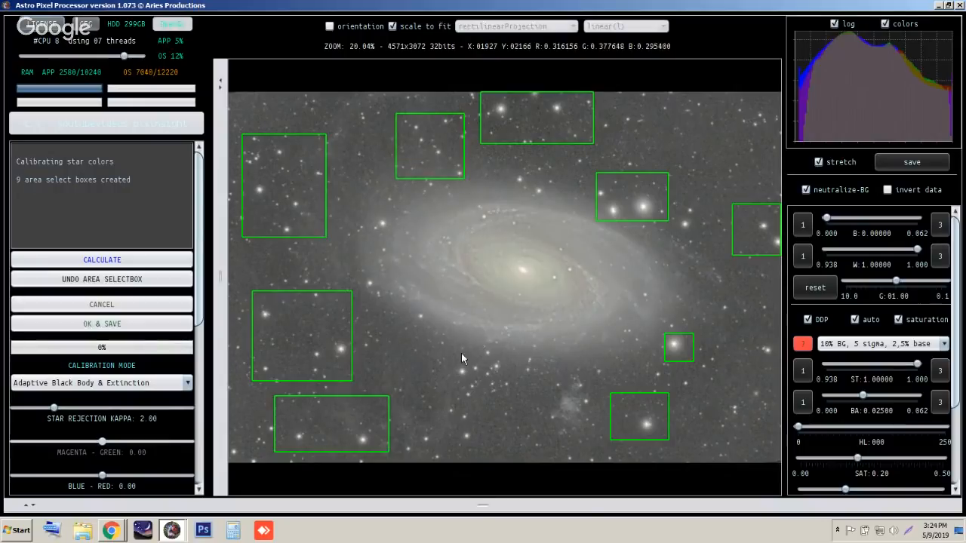
{"action": "left_click_drag", "start_coordinate": [439, 347], "coordinate": [511, 445]}
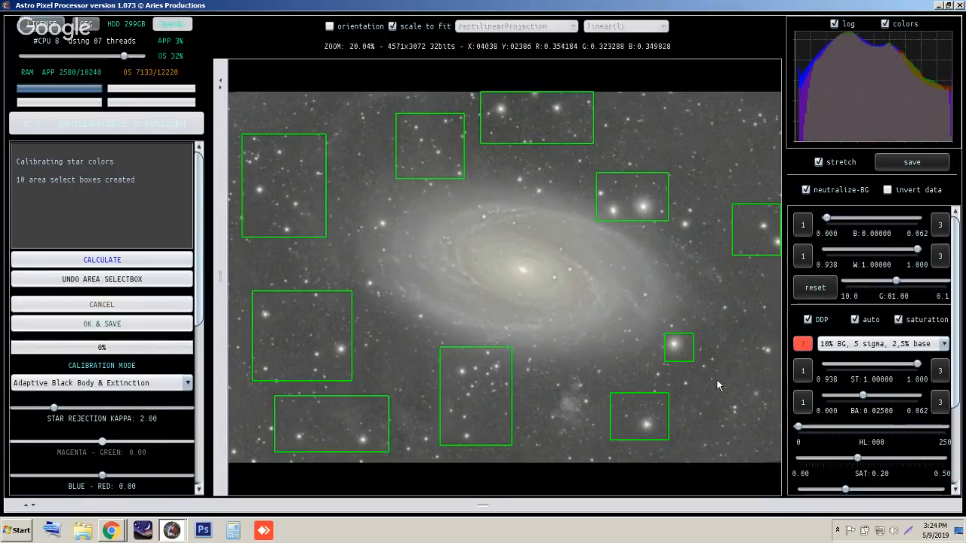
{"action": "left_click_drag", "start_coordinate": [713, 378], "coordinate": [762, 440]}
{"action": "left_click_drag", "start_coordinate": [726, 97], "coordinate": [772, 136]}
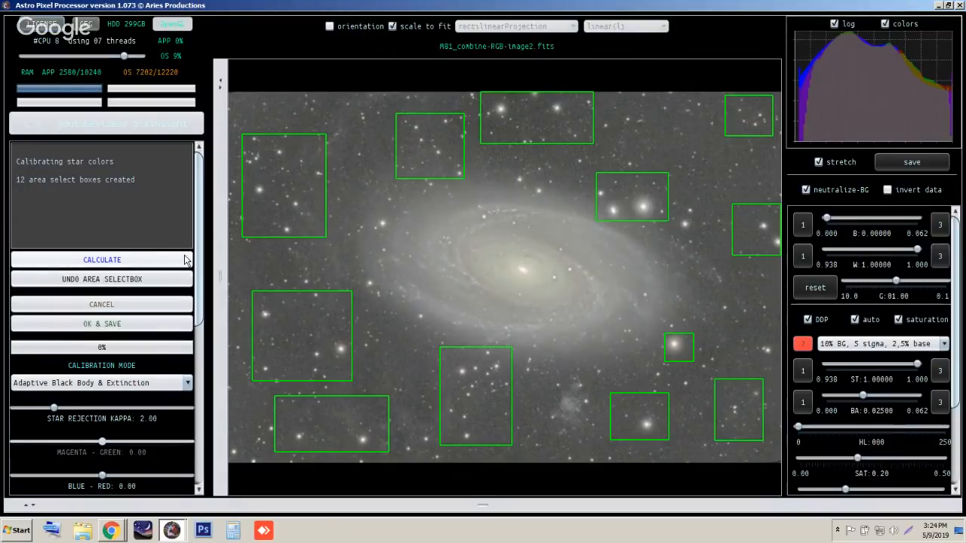
{"action": "left_click", "coordinate": [127, 261]}
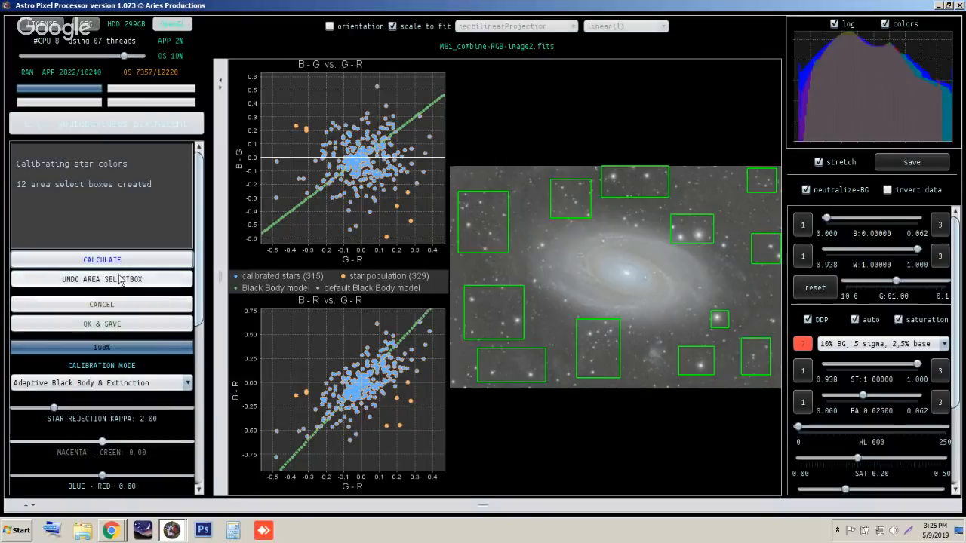
- Save the star-color-calibrated image as M81_combine-RGB-image3 and lower the stretch gamma (G) to 0.49
{"action": "left_click", "coordinate": [110, 326]}
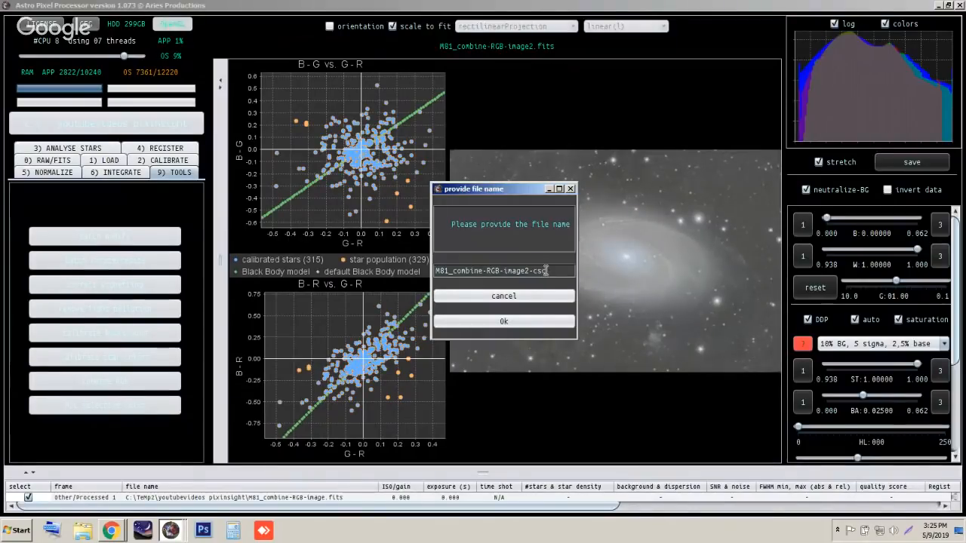
{"action": "left_click", "coordinate": [546, 271]}
{"action": "key", "text": "BackSpace"}
{"action": "key", "text": "BackSpace"}
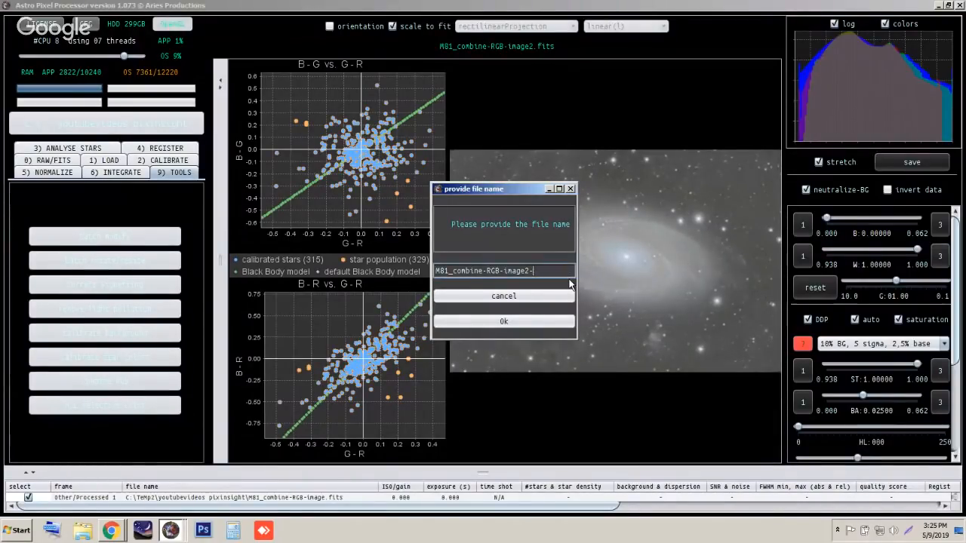
{"action": "key", "text": "BackSpace"}
{"action": "key", "text": "BackSpace"}
{"action": "type", "text": "3"}
{"action": "left_click", "coordinate": [540, 323]}
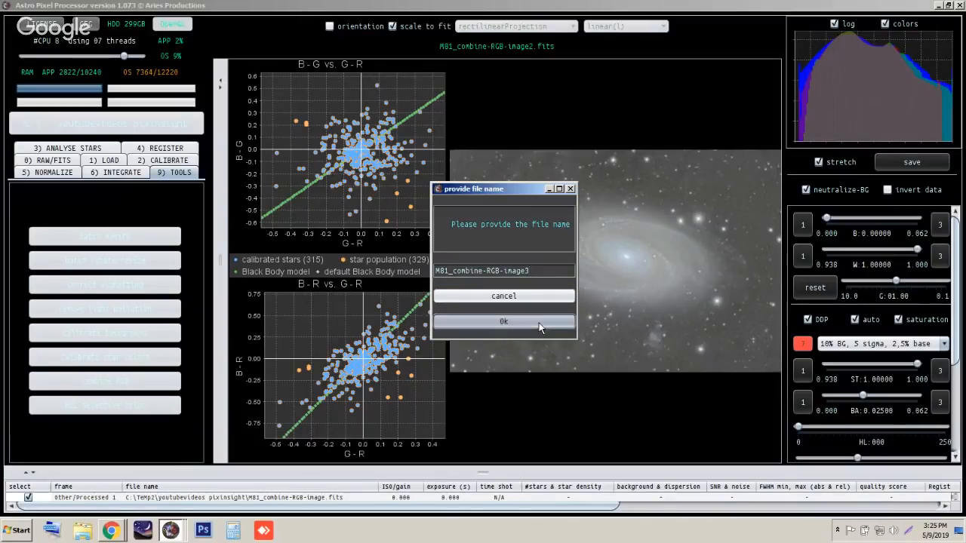
{"action": "left_click", "coordinate": [539, 321]}
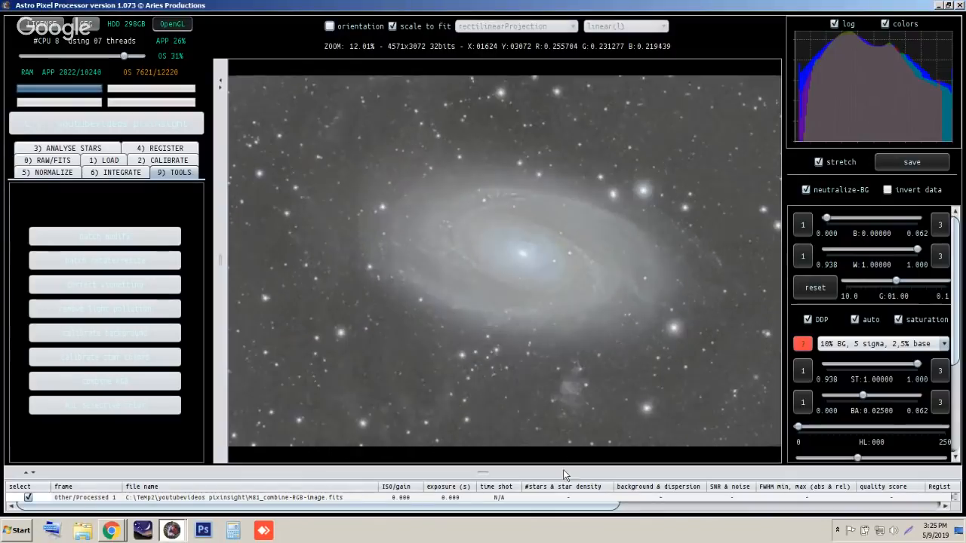
{"action": "left_click_drag", "start_coordinate": [895, 281], "coordinate": [913, 283]}
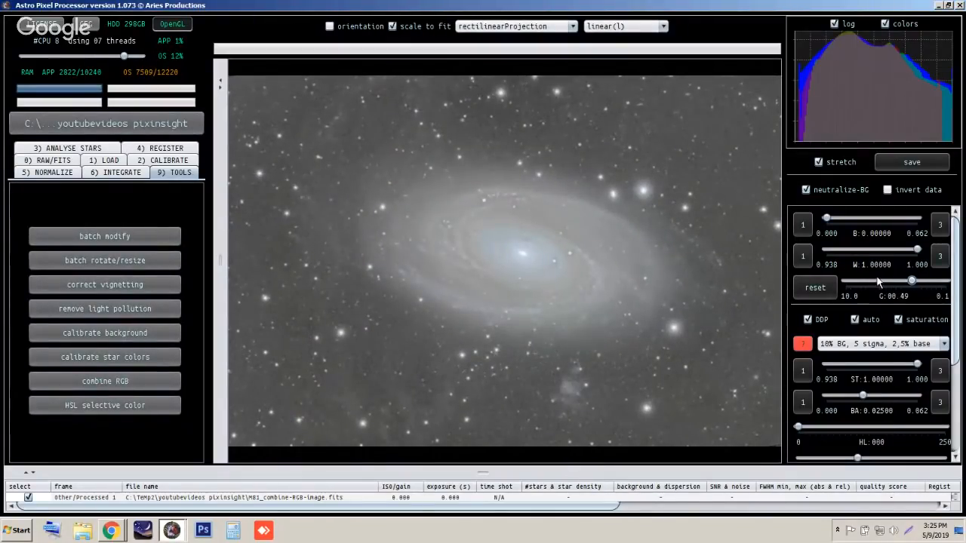
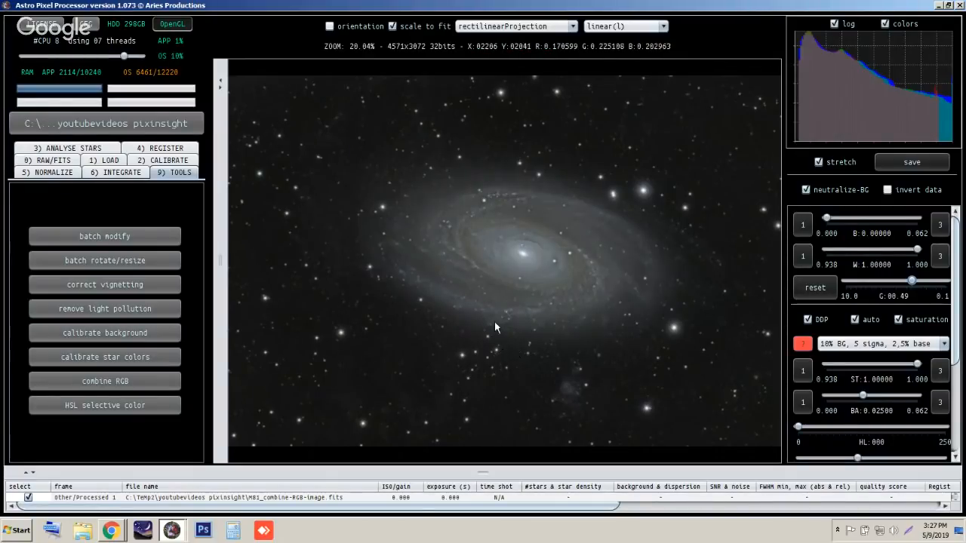
- Crop the current image to a rectangle slightly inside all four borders using batch modify, with FITS as the output file type
{"action": "scroll", "coordinate": [494, 321], "scroll_direction": "down", "scroll_amount": 2}
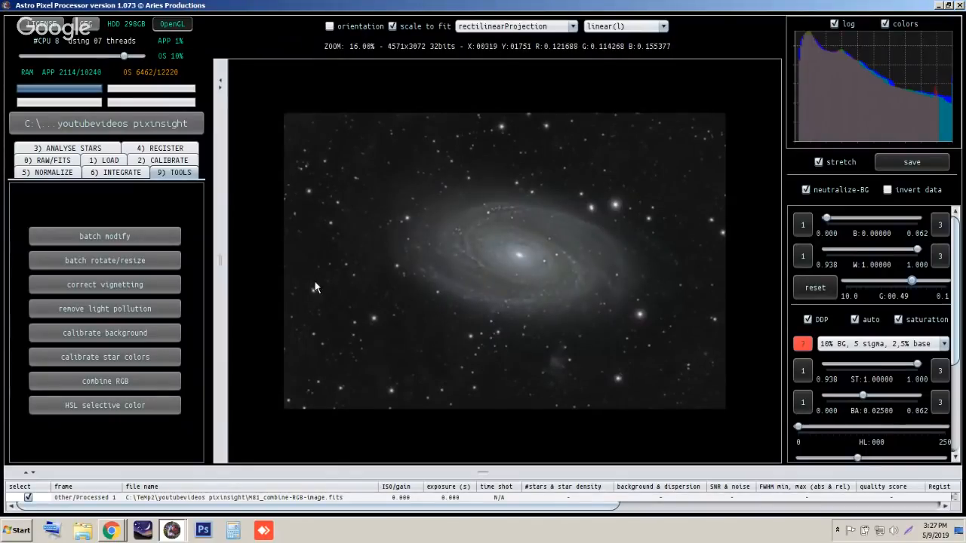
{"action": "left_click", "coordinate": [124, 237]}
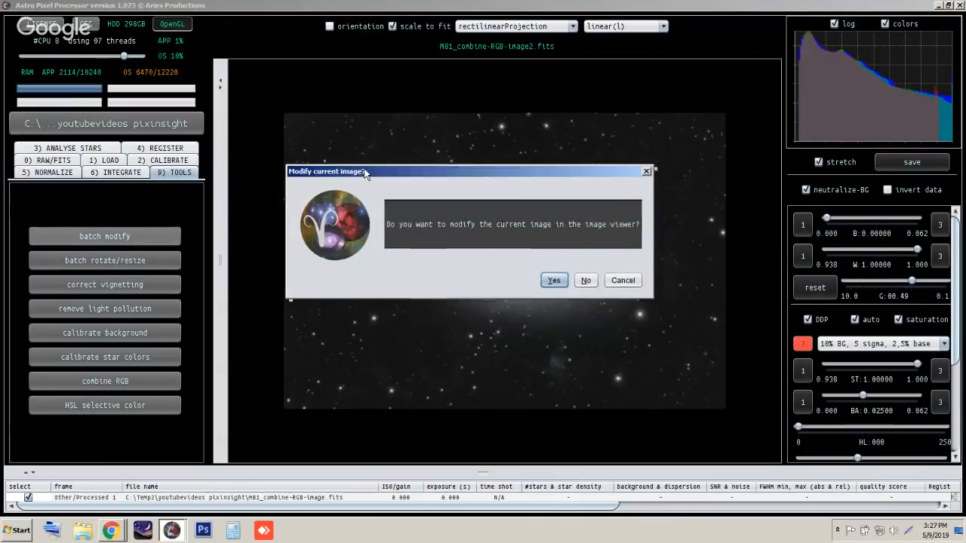
{"action": "left_click", "coordinate": [522, 248]}
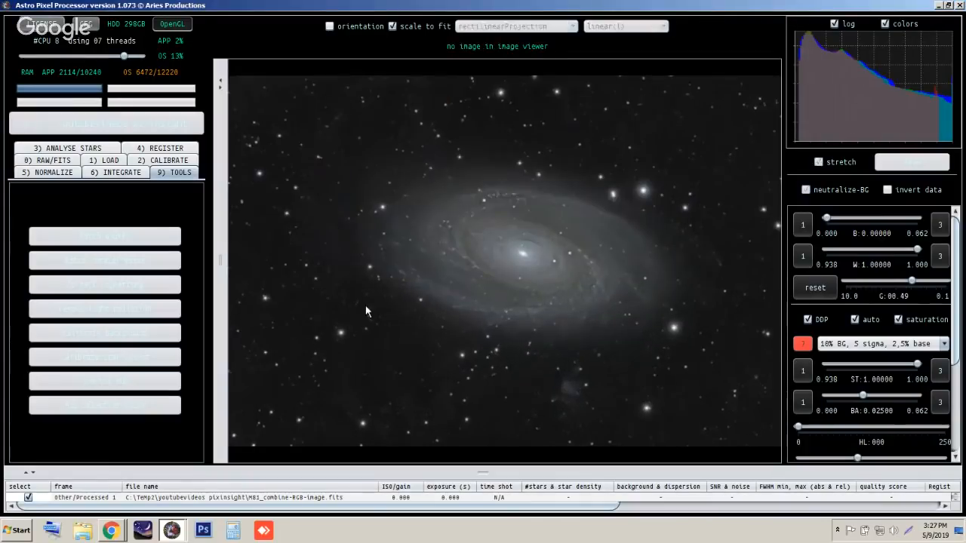
{"action": "scroll", "coordinate": [196, 343], "scroll_direction": "down", "scroll_amount": 5}
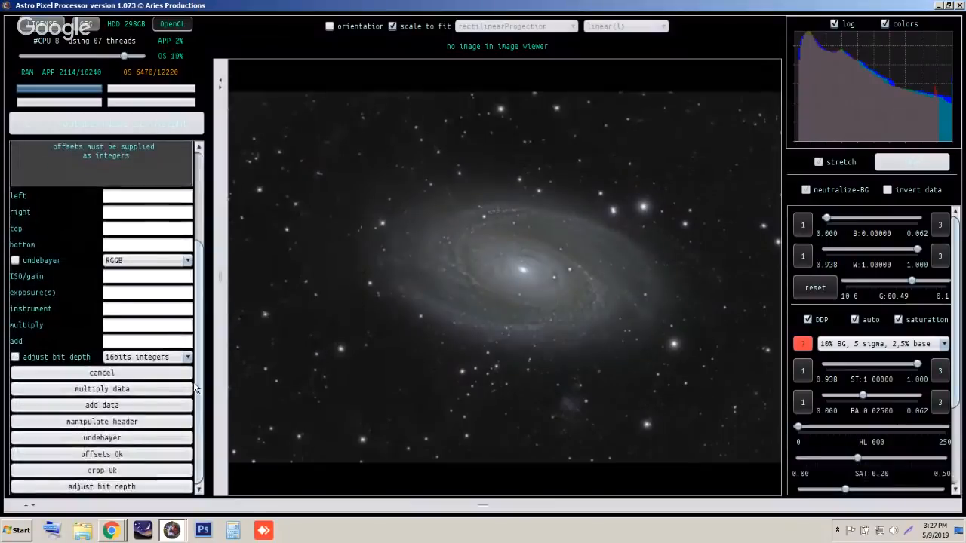
{"action": "scroll", "coordinate": [286, 132], "scroll_direction": "up", "scroll_amount": 1}
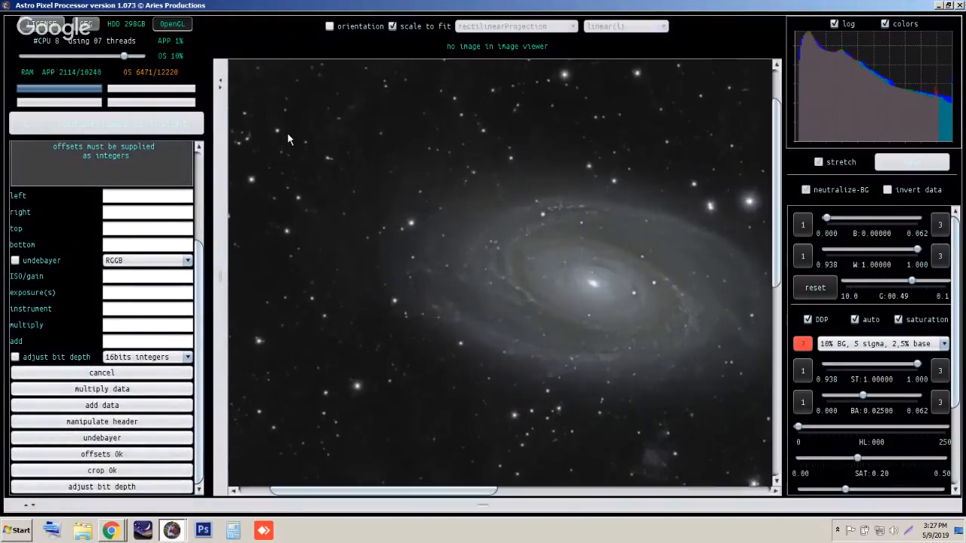
{"action": "scroll", "coordinate": [287, 133], "scroll_direction": "down", "scroll_amount": 2}
{"action": "left_click_drag", "start_coordinate": [292, 136], "coordinate": [711, 415]}
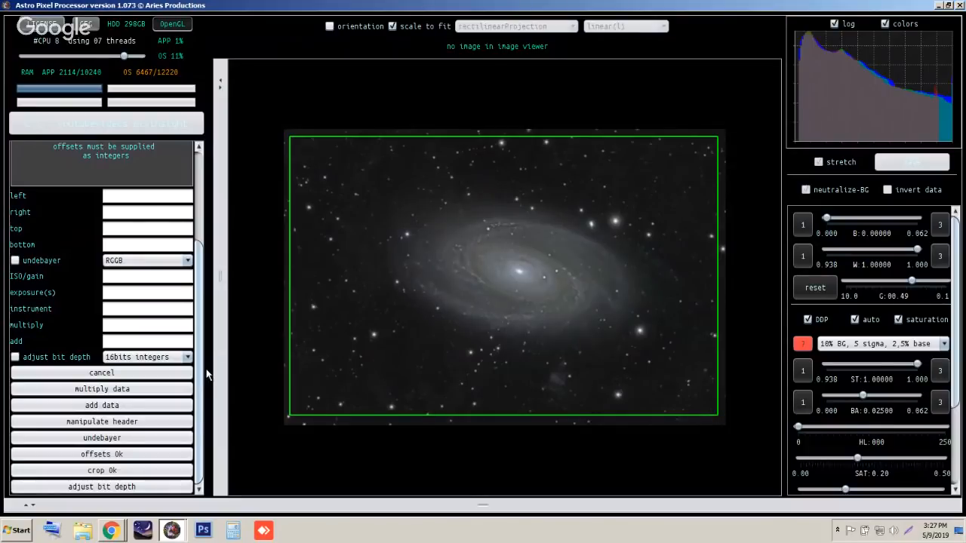
{"action": "left_click", "coordinate": [127, 477]}
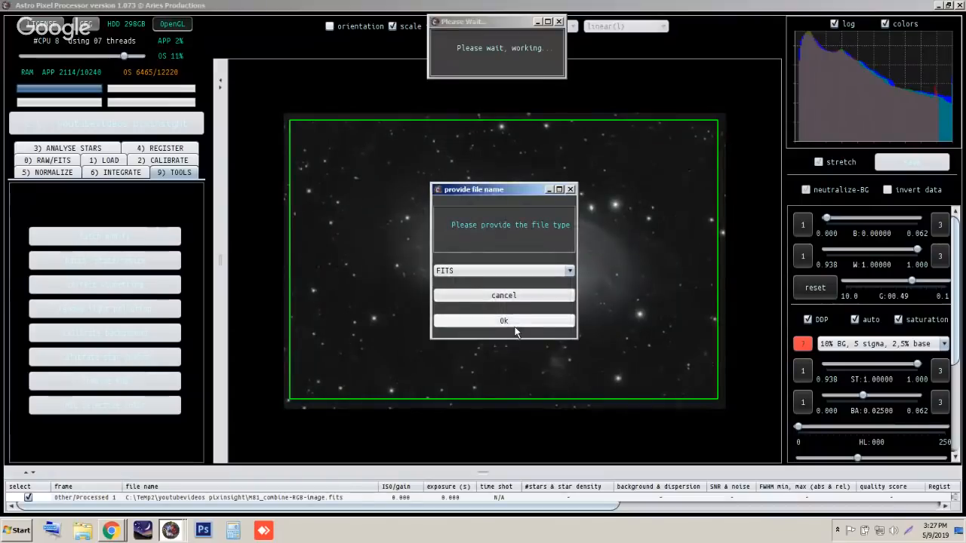
{"action": "left_click", "coordinate": [515, 323]}
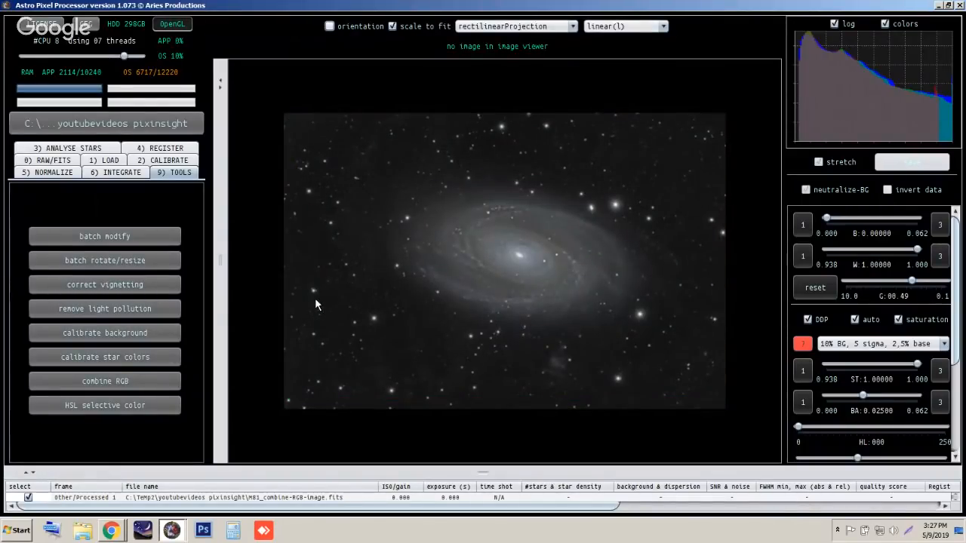
{"action": "scroll", "coordinate": [438, 193], "scroll_direction": "up", "scroll_amount": 2}
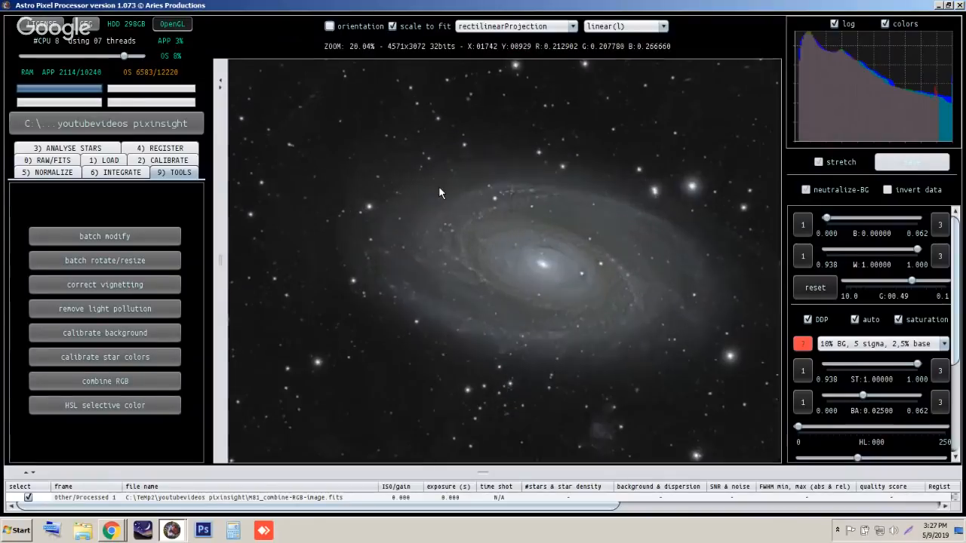
- Load the cropped image M81_combine-RGB-image2-mod.fits into the image viewer and shrink the file list to enlarge the preview
{"action": "scroll", "coordinate": [438, 185], "scroll_direction": "down", "scroll_amount": 2}
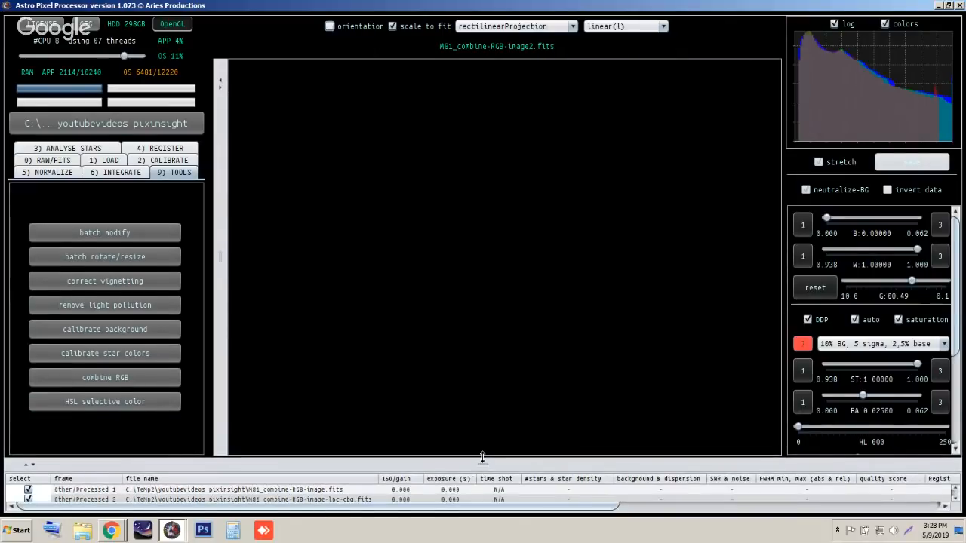
{"action": "left_click_drag", "start_coordinate": [482, 457], "coordinate": [475, 401]}
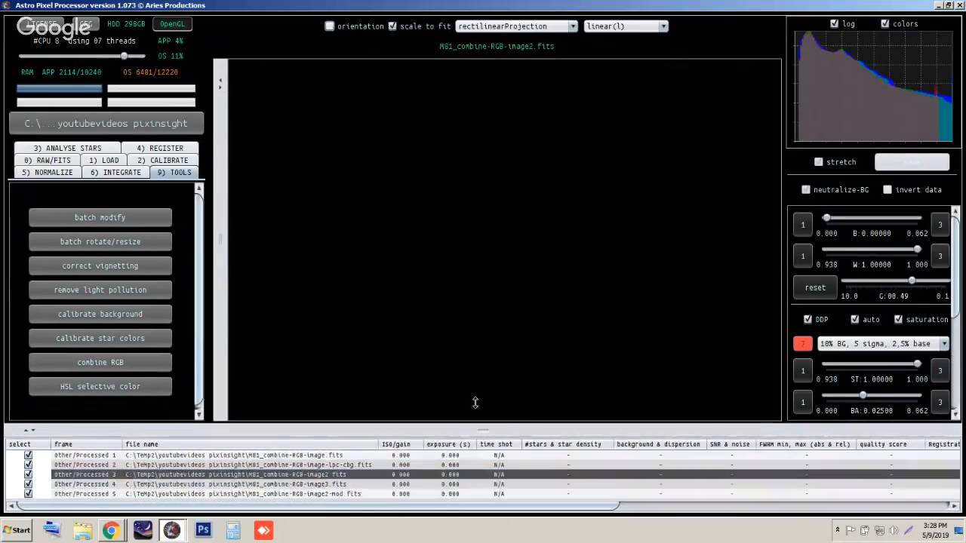
{"action": "double_click", "coordinate": [334, 456]}
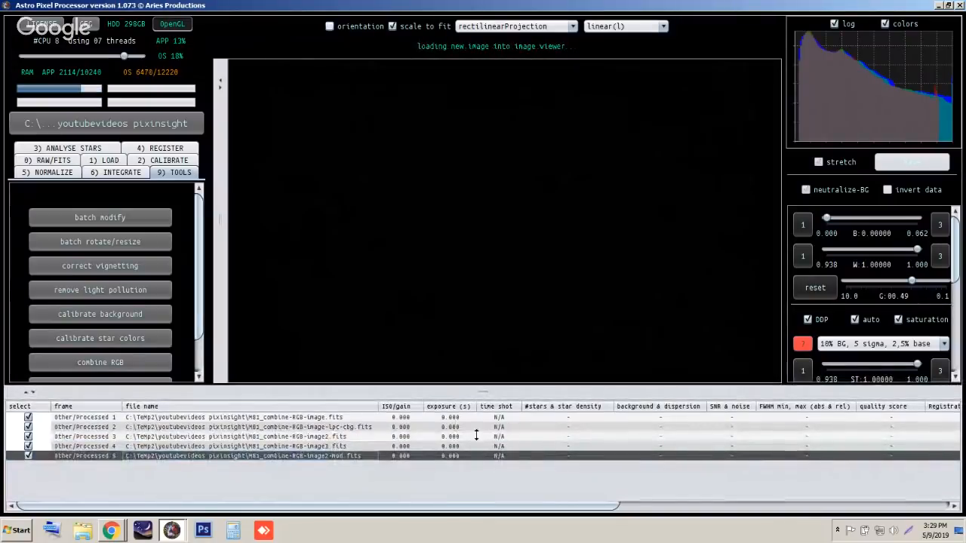
{"action": "left_click_drag", "start_coordinate": [477, 391], "coordinate": [474, 504]}
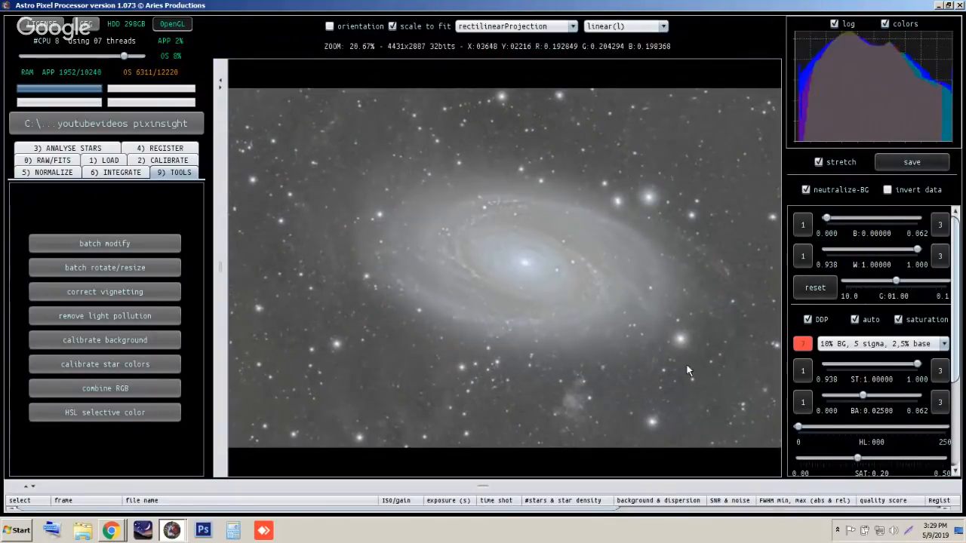
- Set the preview stretch preset to no stretch (data as is) and lower the gamma (G) to 0.70
{"action": "left_click", "coordinate": [942, 344]}
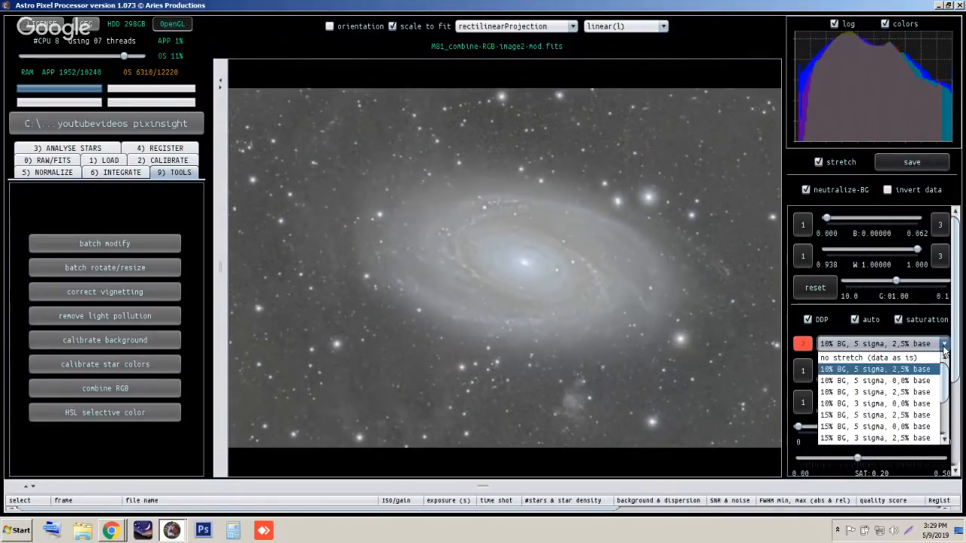
{"action": "left_click", "coordinate": [890, 359]}
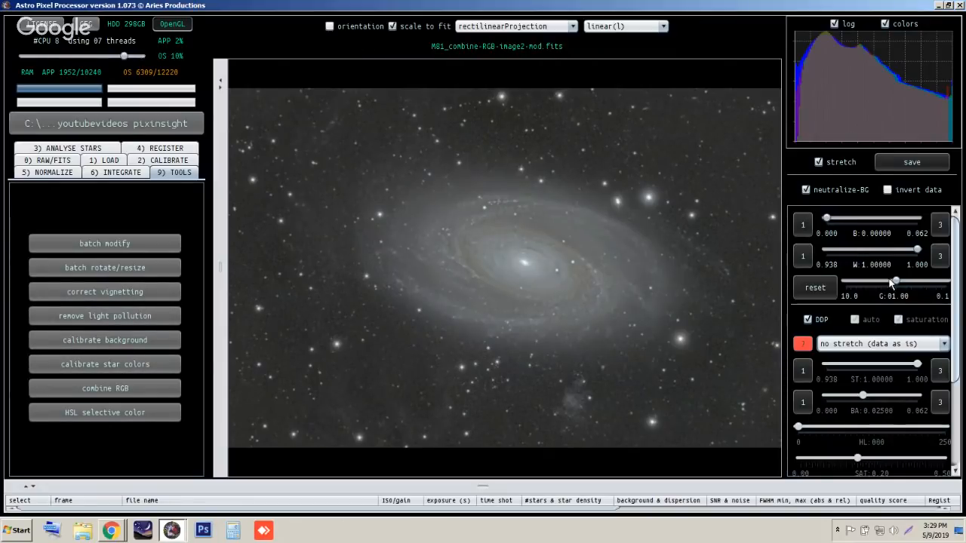
{"action": "left_click_drag", "start_coordinate": [896, 281], "coordinate": [904, 281]}
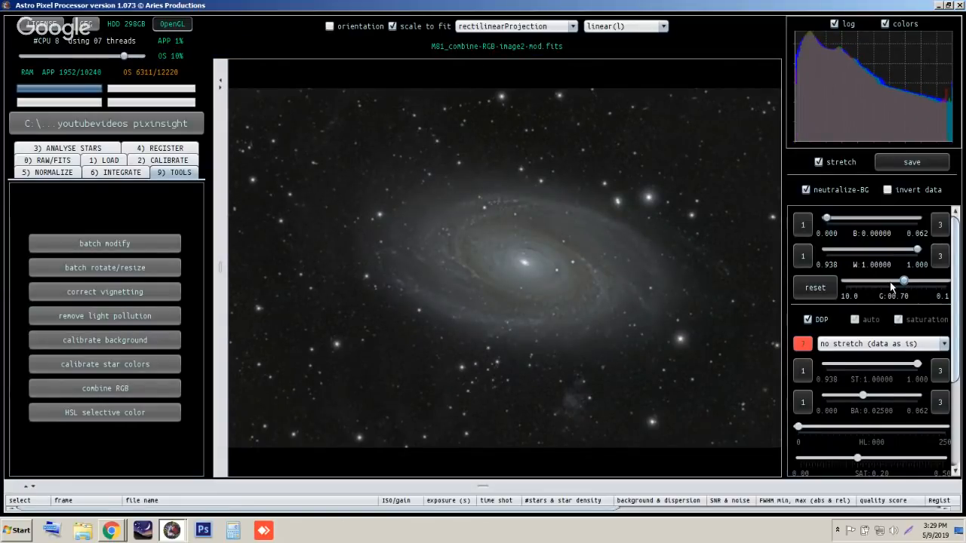
{"action": "left_click", "coordinate": [942, 344]}
{"action": "scroll", "coordinate": [944, 391], "scroll_direction": "down", "scroll_amount": 2}
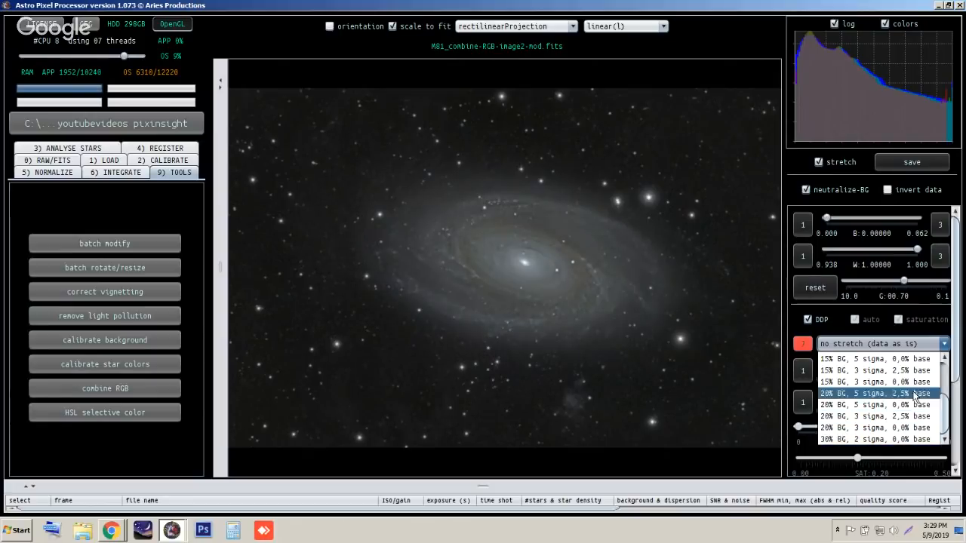
{"action": "left_click_drag", "start_coordinate": [946, 416], "coordinate": [948, 380]}
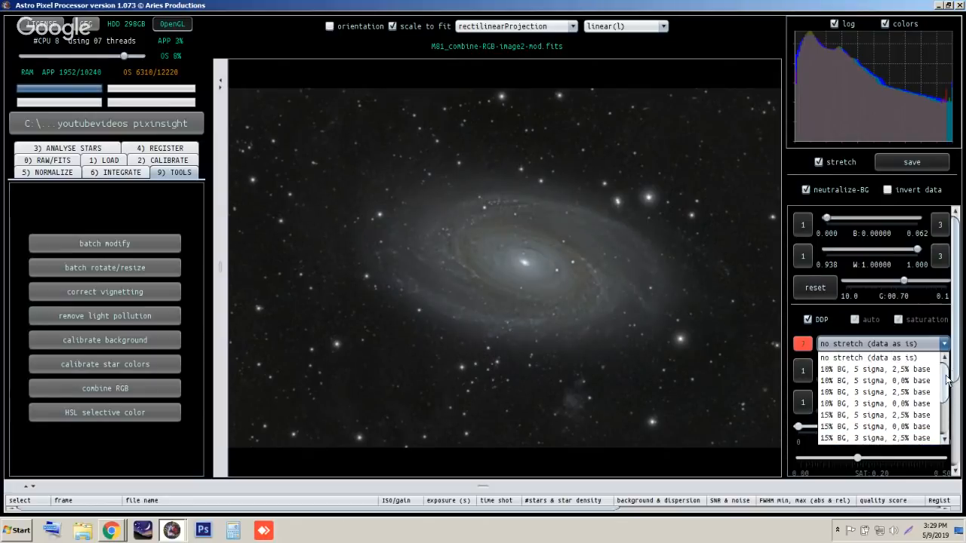
{"action": "left_click", "coordinate": [867, 305]}
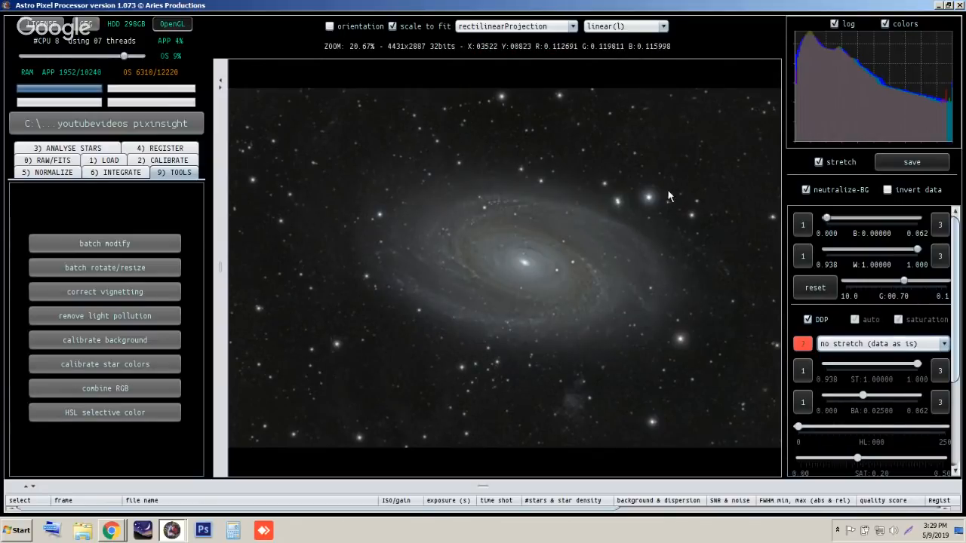
- Turn off scale to fit and start saving the stretched image as M81_test with TIFF as the file type
{"action": "left_click", "coordinate": [392, 27]}
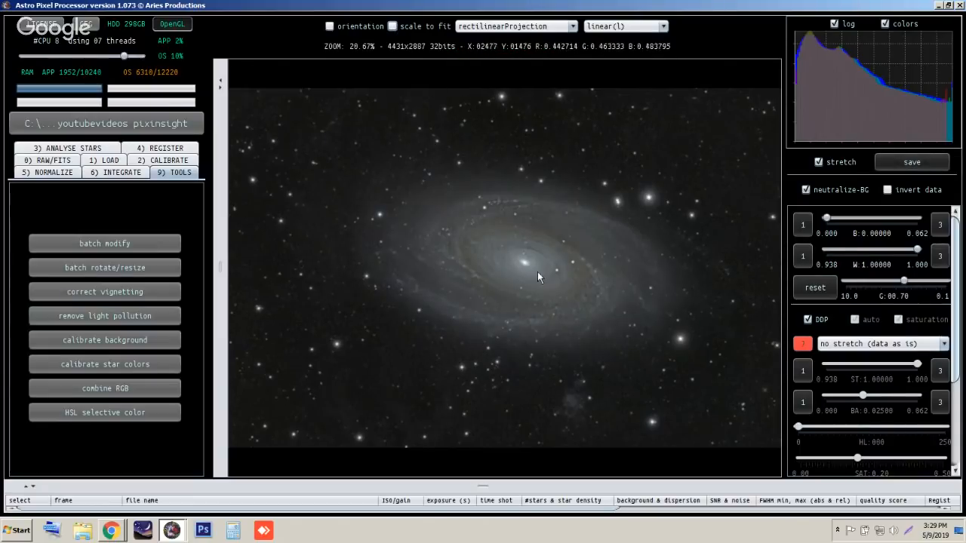
{"action": "left_click", "coordinate": [909, 163]}
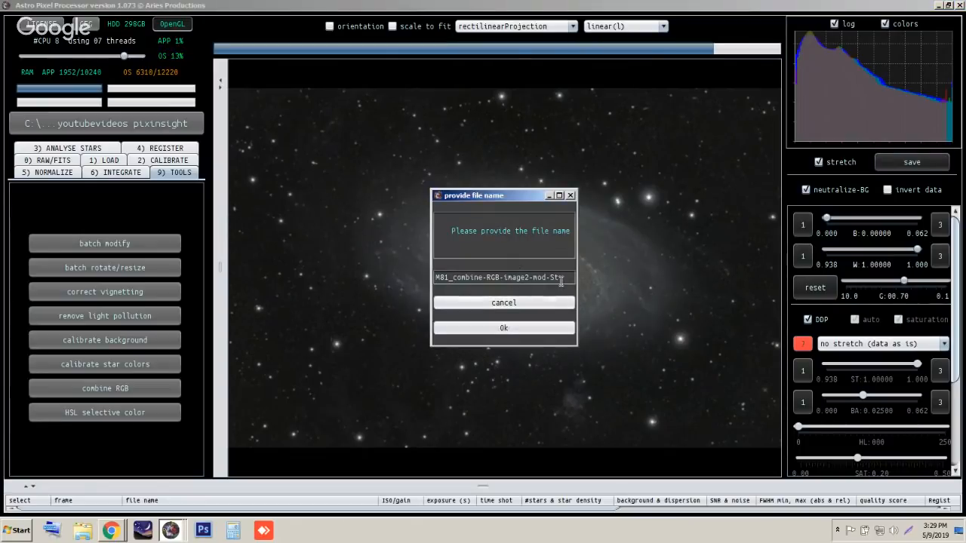
{"action": "left_click_drag", "start_coordinate": [560, 278], "coordinate": [455, 277]}
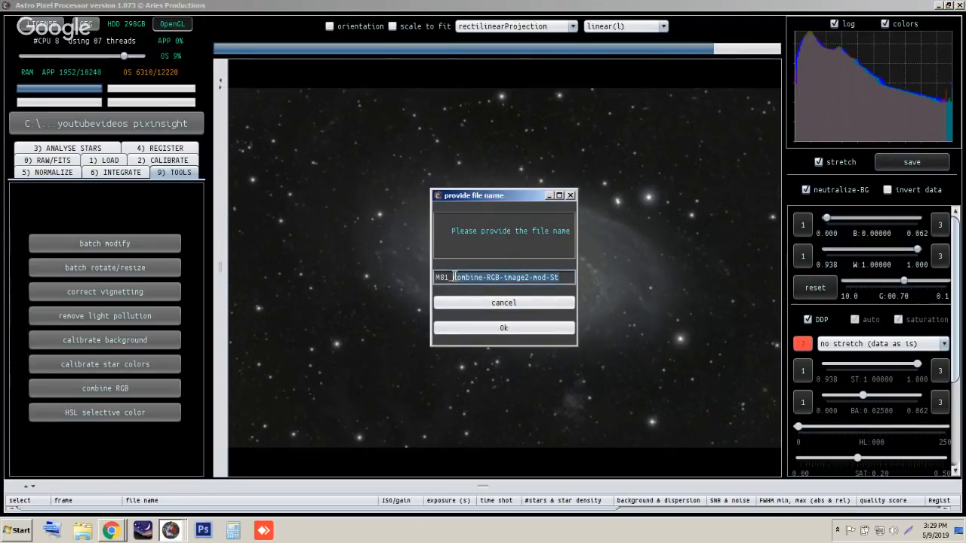
{"action": "key", "text": "BackSpace"}
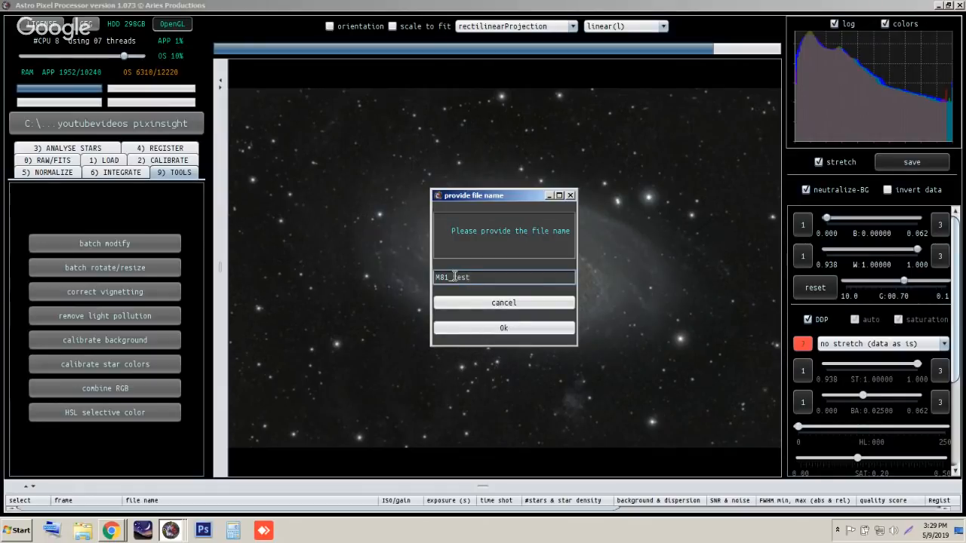
{"action": "type", "text": "test"}
{"action": "left_click", "coordinate": [531, 325]}
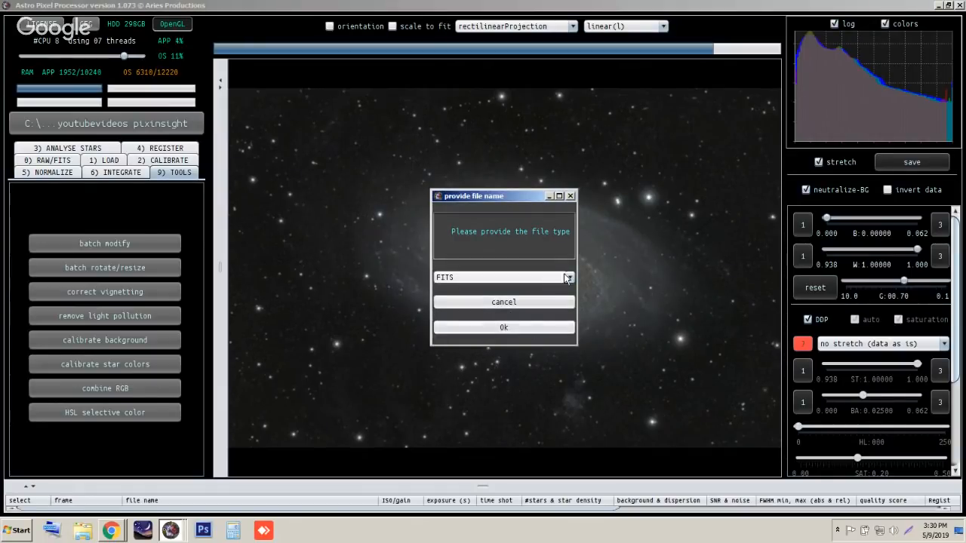
{"action": "left_click", "coordinate": [567, 278]}
{"action": "left_click", "coordinate": [446, 300]}
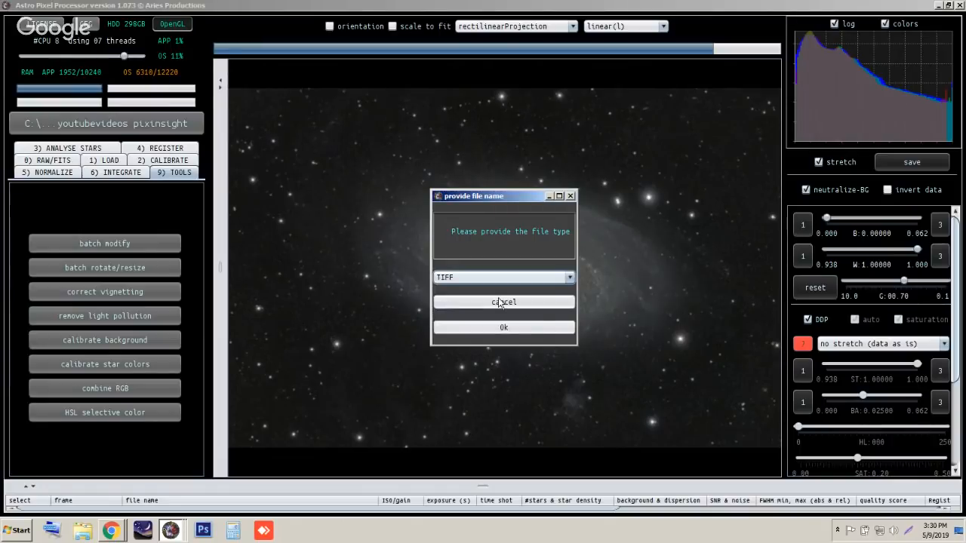
{"action": "left_click", "coordinate": [520, 329]}
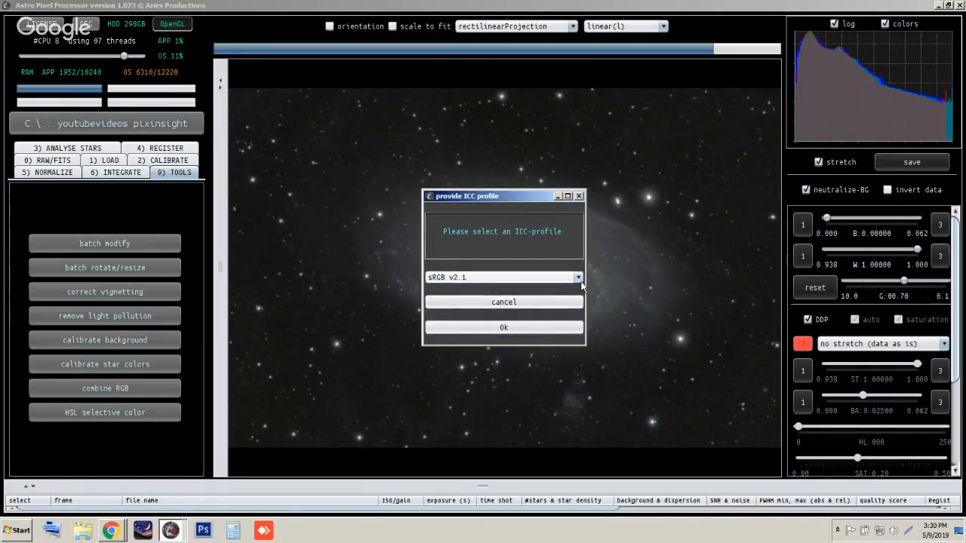
- Choose the sRGB v4.0 ICC profile and a bit depth of 16 bits integers, and finish the TIFF save
{"action": "left_click", "coordinate": [578, 279]}
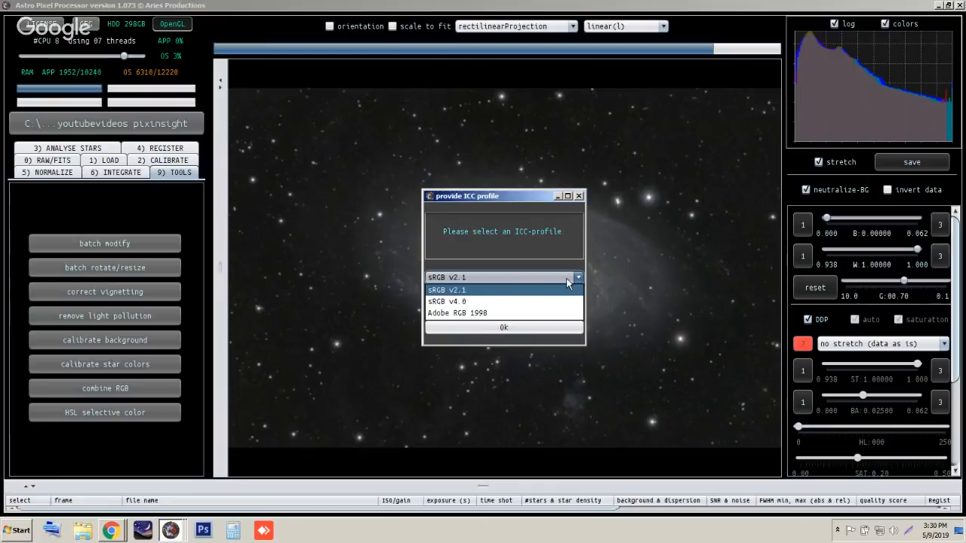
{"action": "left_click", "coordinate": [463, 301]}
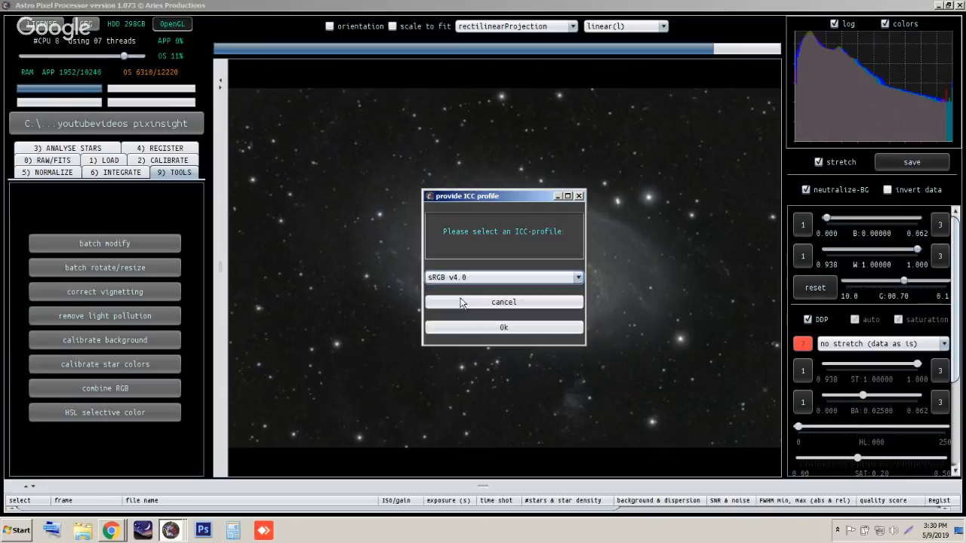
{"action": "left_click", "coordinate": [500, 328]}
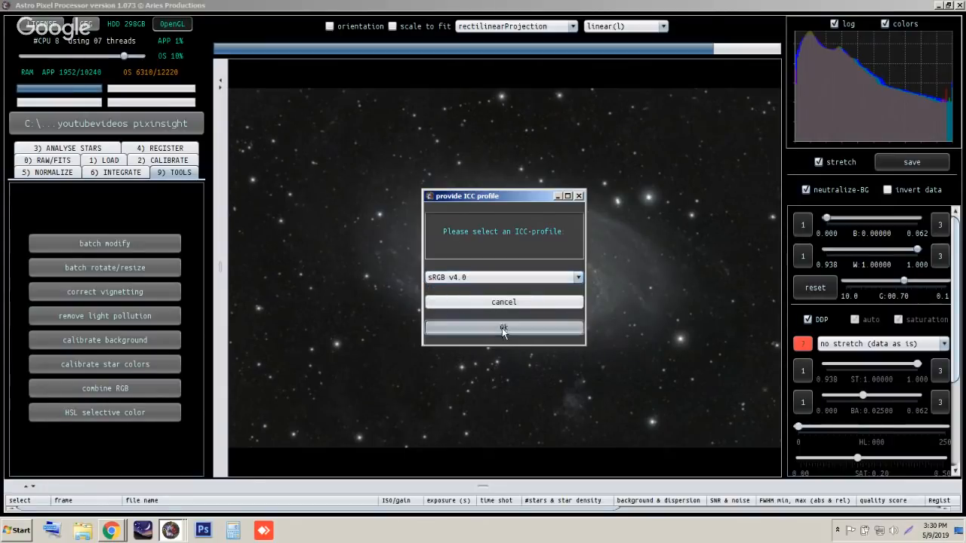
{"action": "left_click", "coordinate": [548, 258]}
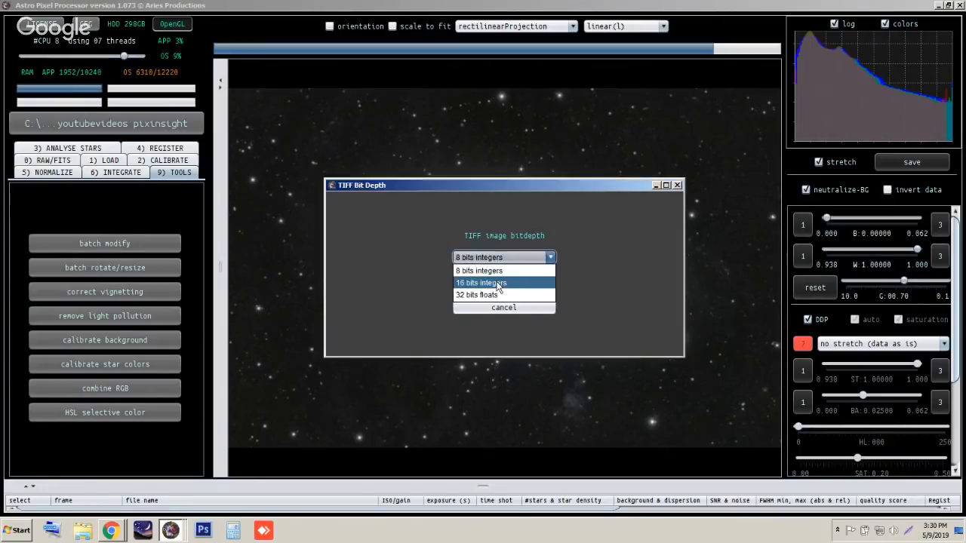
{"action": "left_click", "coordinate": [504, 282]}
{"action": "left_click", "coordinate": [510, 282]}
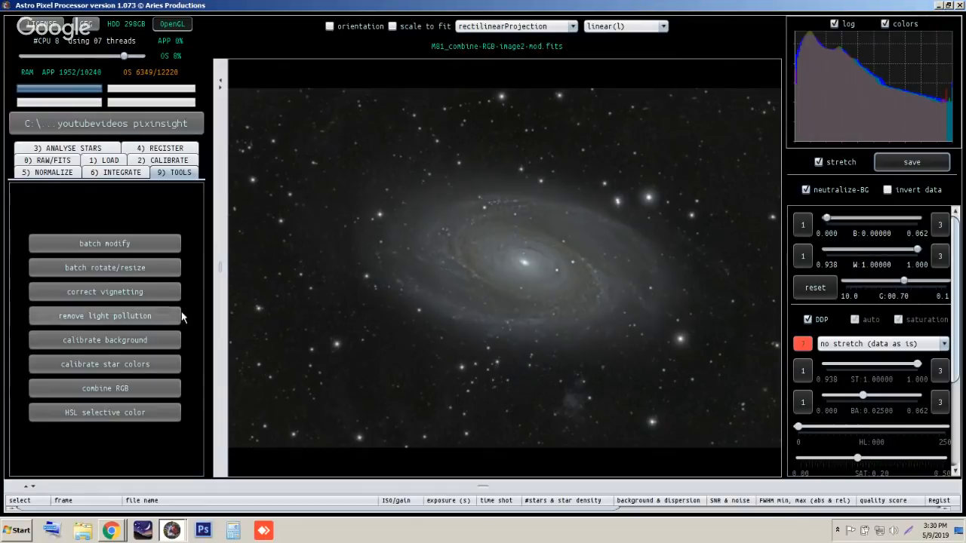
- Switch to Windows Explorer and open M81_test.tiff from C:\TeMp2\youtubevideos pixinsight in IrfanView
{"action": "left_click", "coordinate": [82, 531]}
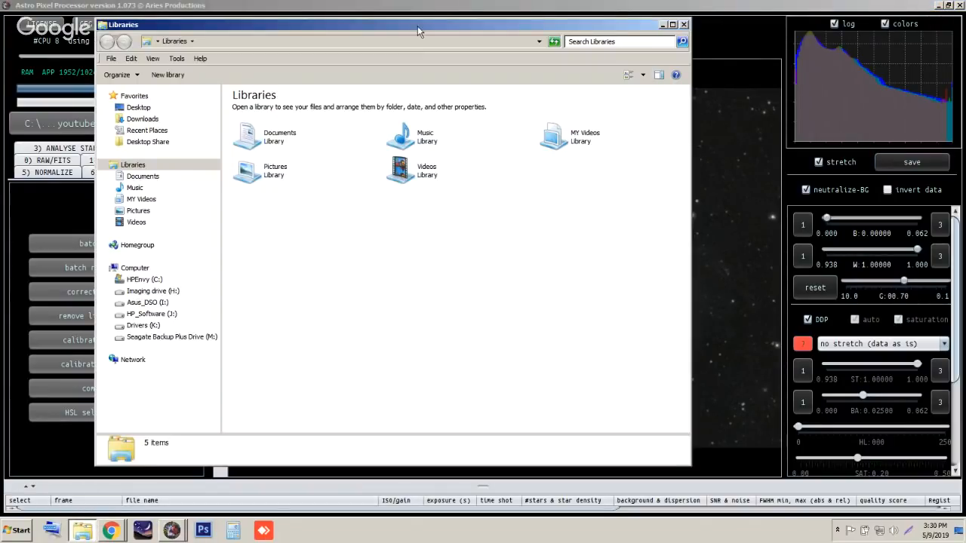
{"action": "left_click_drag", "start_coordinate": [418, 25], "coordinate": [508, 34]}
{"action": "left_click", "coordinate": [234, 287]}
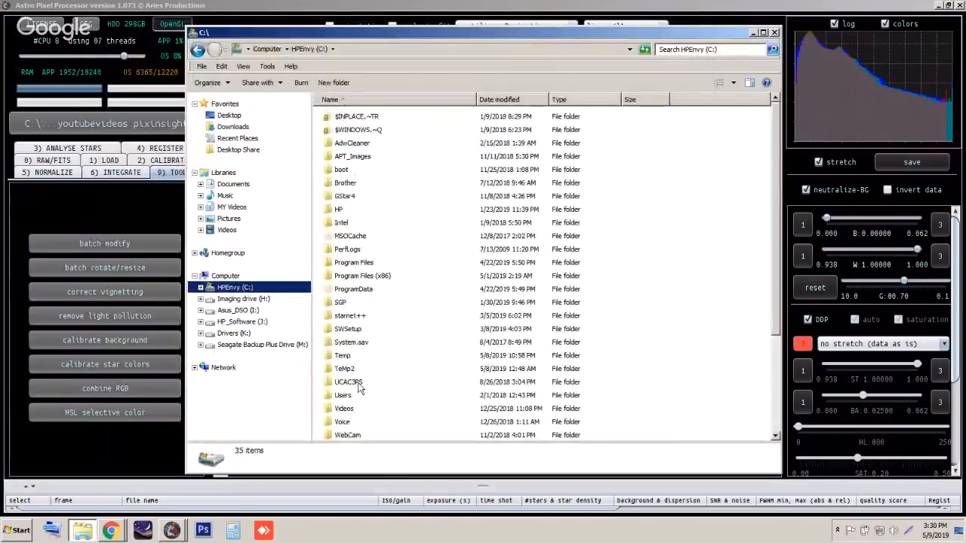
{"action": "double_click", "coordinate": [345, 369]}
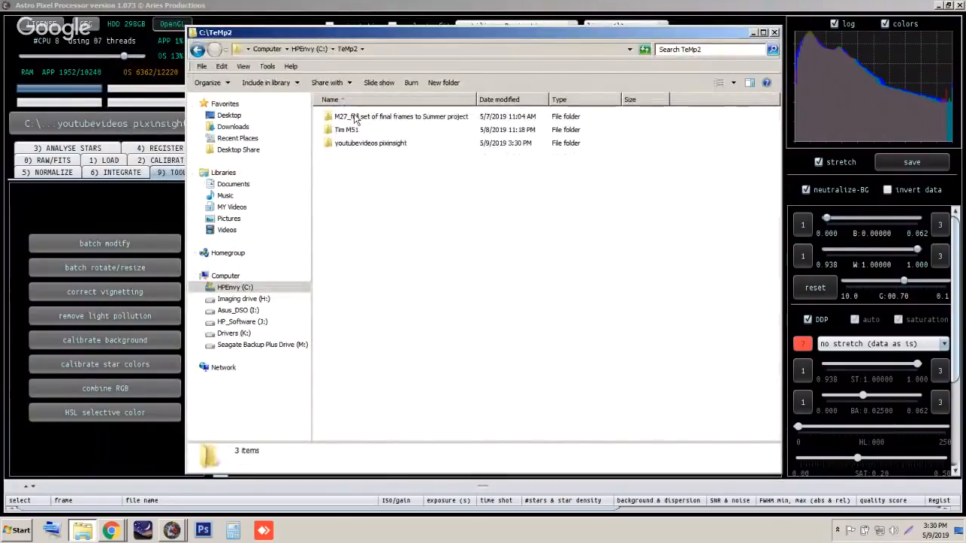
{"action": "double_click", "coordinate": [355, 143]}
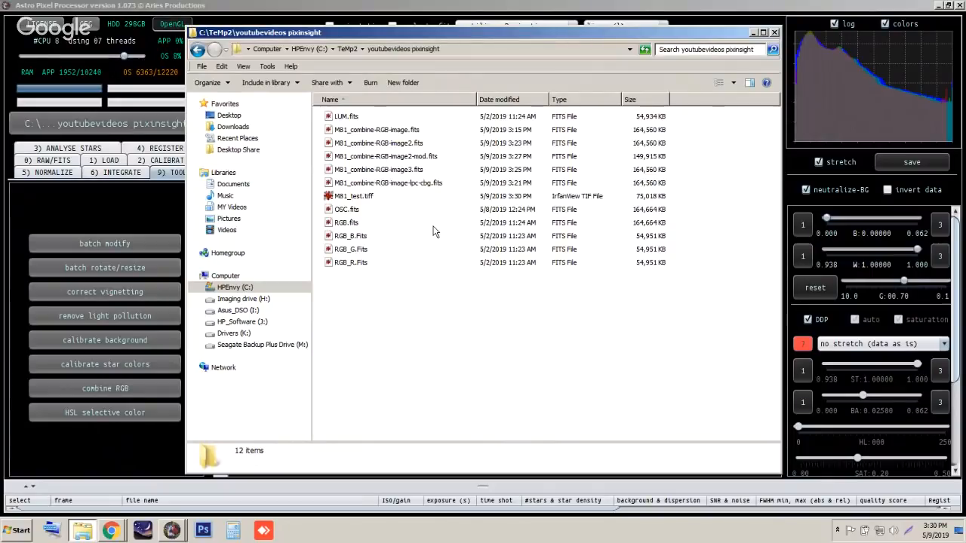
{"action": "left_click", "coordinate": [354, 198]}
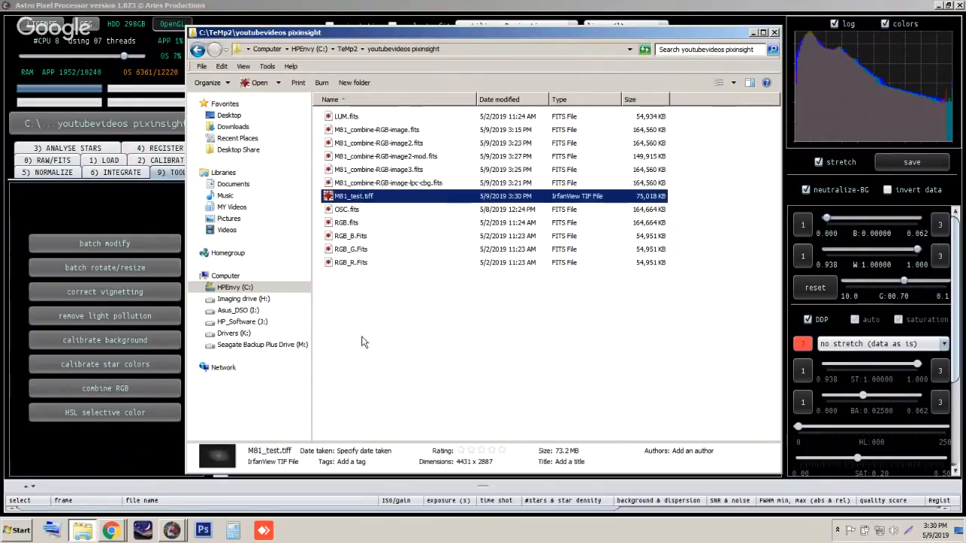
{"action": "double_click", "coordinate": [353, 198]}
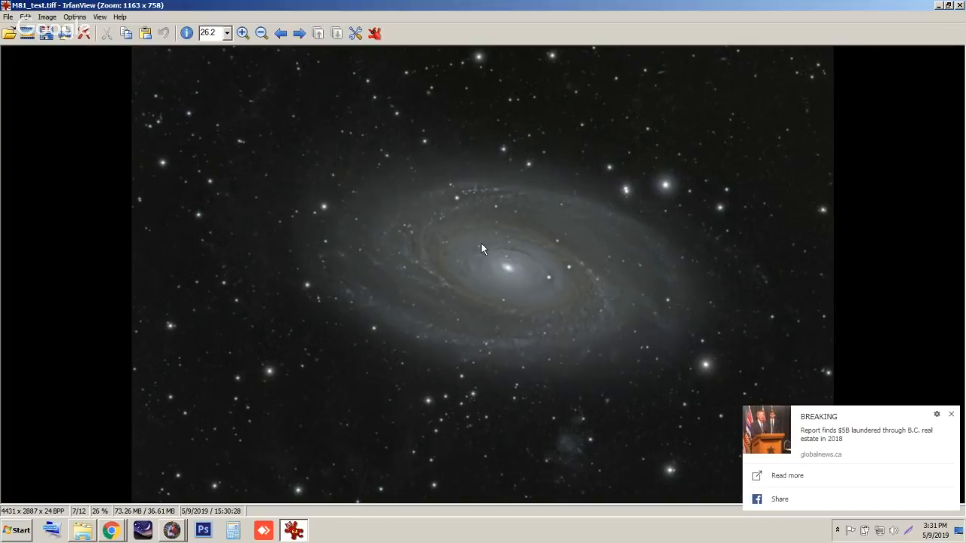
- Examine the galaxy and star detail of the exported TIFF up close and as a whole, and close the image and hide the file browser
{"action": "left_click", "coordinate": [951, 415]}
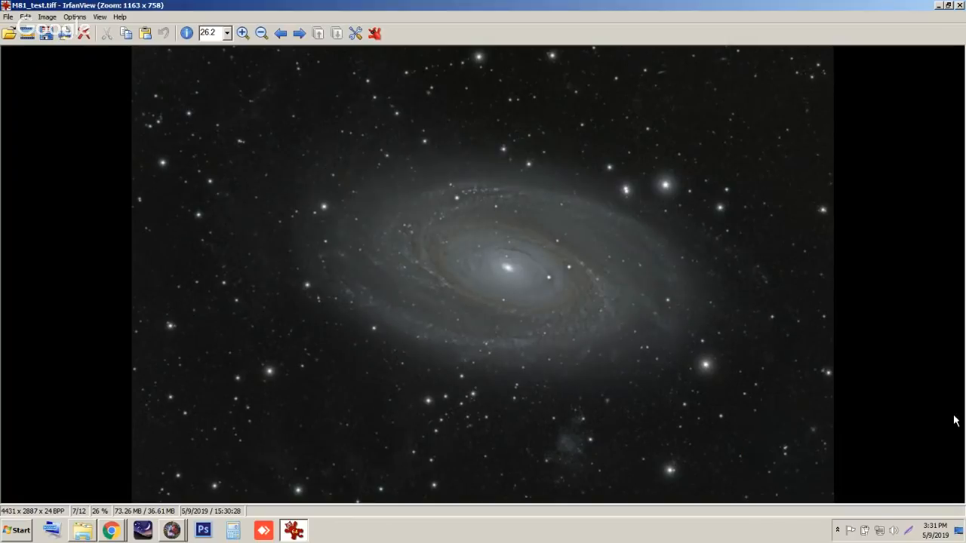
{"action": "scroll", "coordinate": [954, 420], "scroll_direction": "up", "scroll_amount": 1}
{"action": "scroll", "coordinate": [955, 421], "scroll_direction": "up", "scroll_amount": 8}
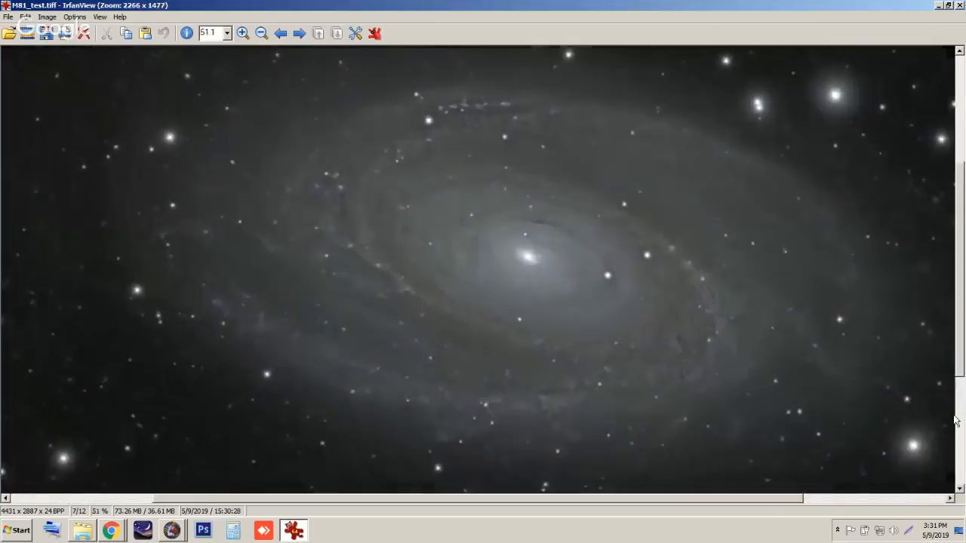
{"action": "left_click_drag", "start_coordinate": [959, 305], "coordinate": [958, 252]}
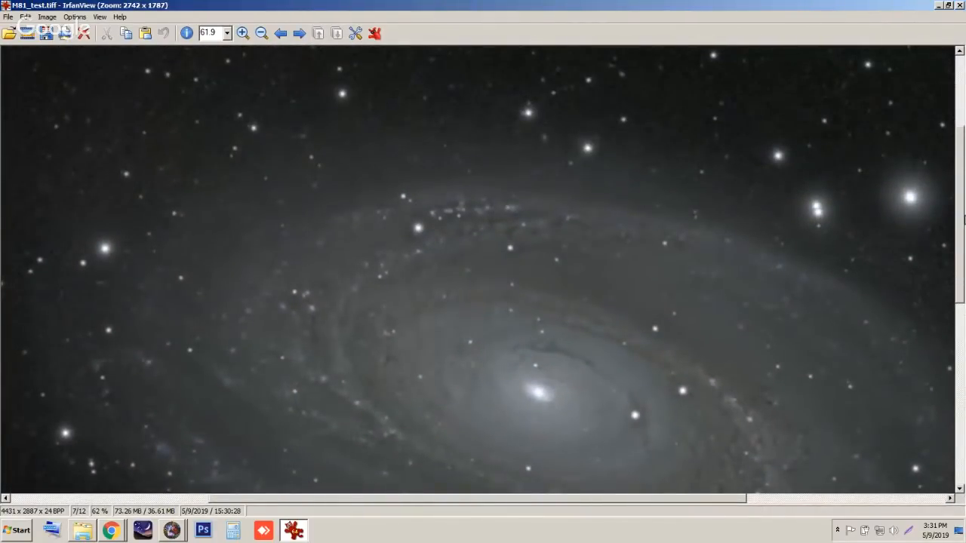
{"action": "left_click_drag", "start_coordinate": [961, 218], "coordinate": [962, 296]}
{"action": "scroll", "coordinate": [631, 276], "scroll_direction": "up", "scroll_amount": 5}
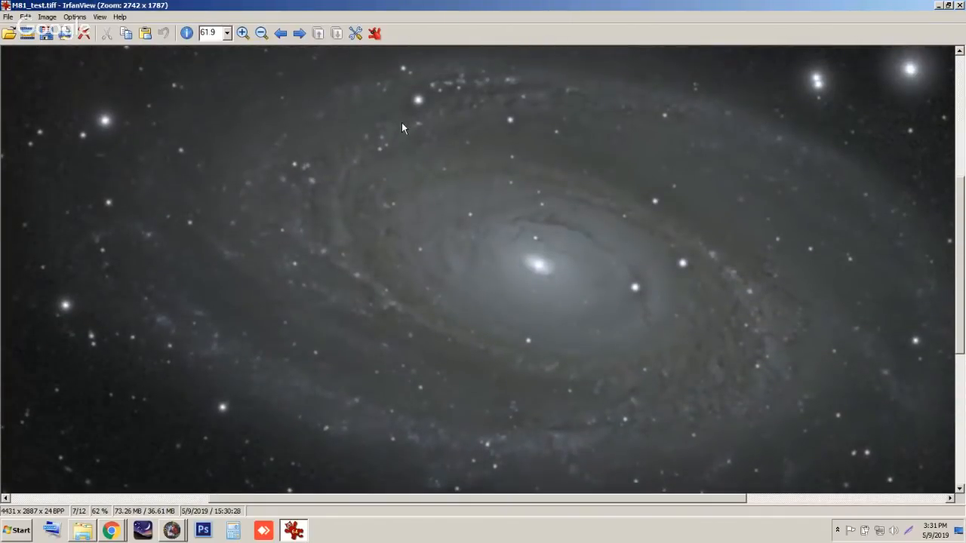
{"action": "key", "text": "f"}
{"action": "key", "text": "f"}
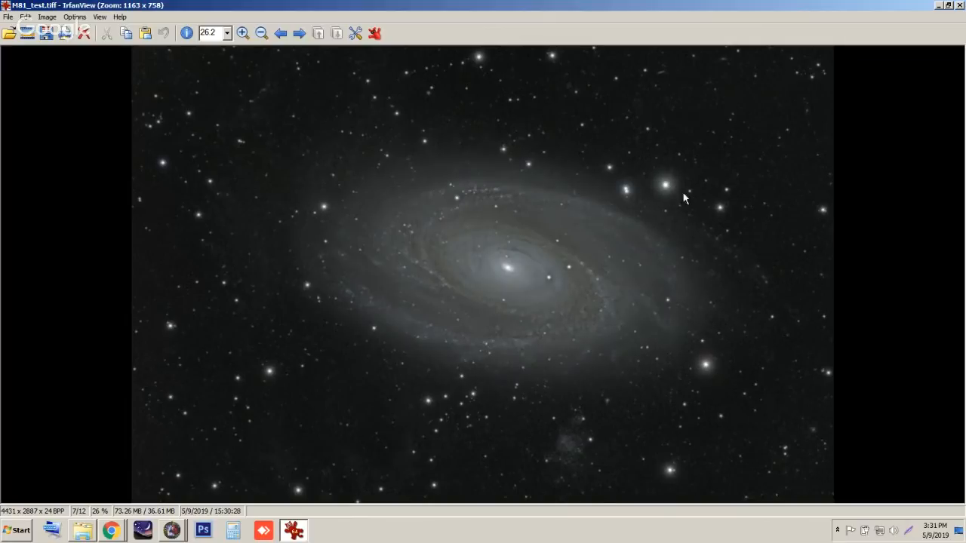
{"action": "left_click", "coordinate": [959, 6]}
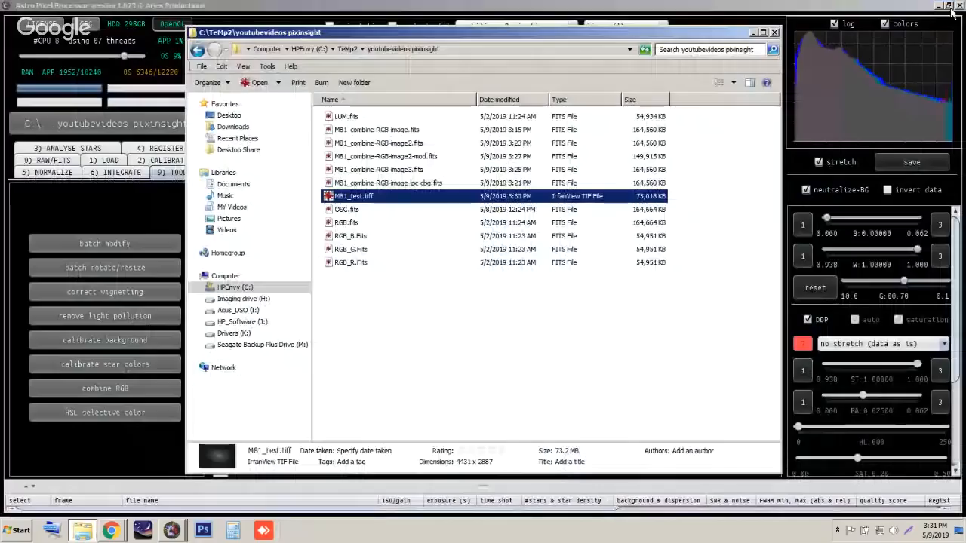
{"action": "left_click", "coordinate": [753, 34]}
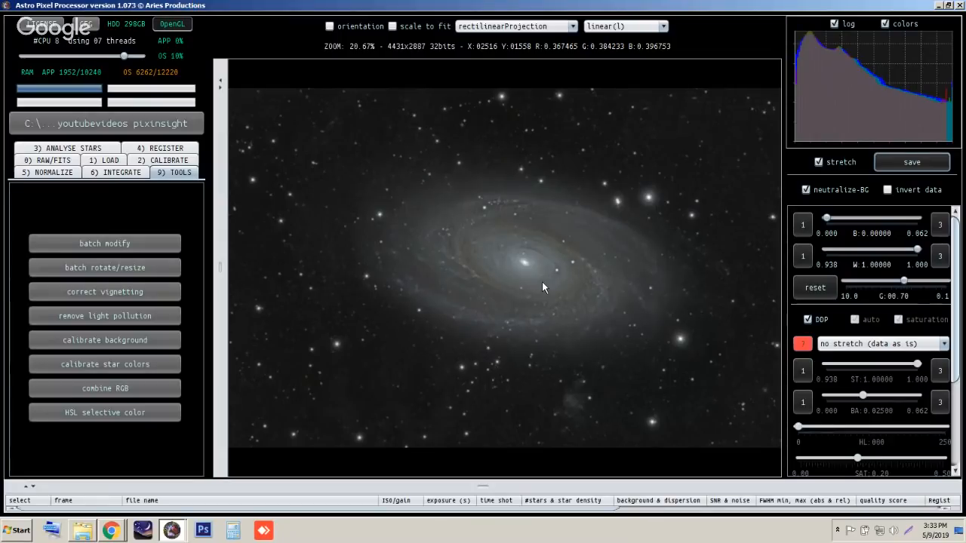
{"action": "left_click", "coordinate": [938, 6]}
{"action": "mouse_move", "coordinate": [111, 531]}
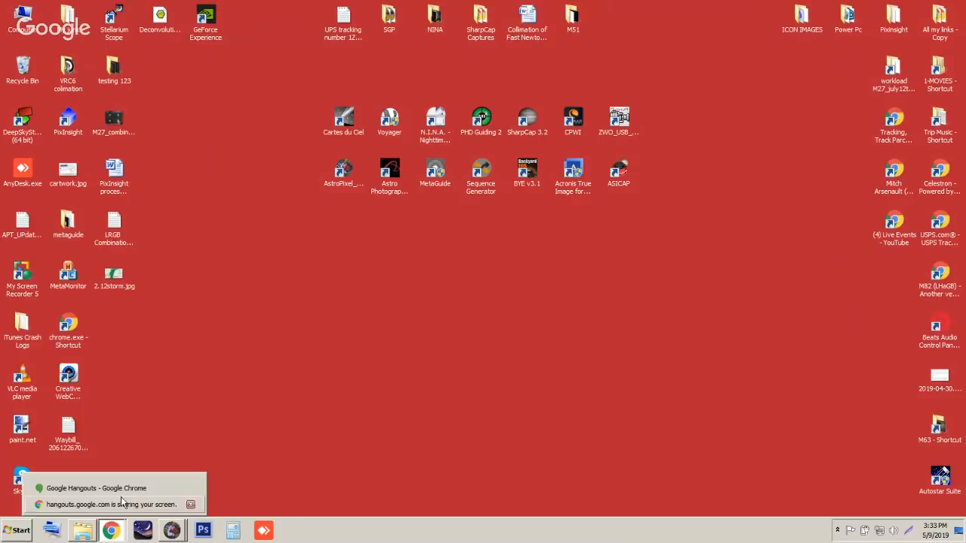
{"action": "left_click", "coordinate": [120, 487]}
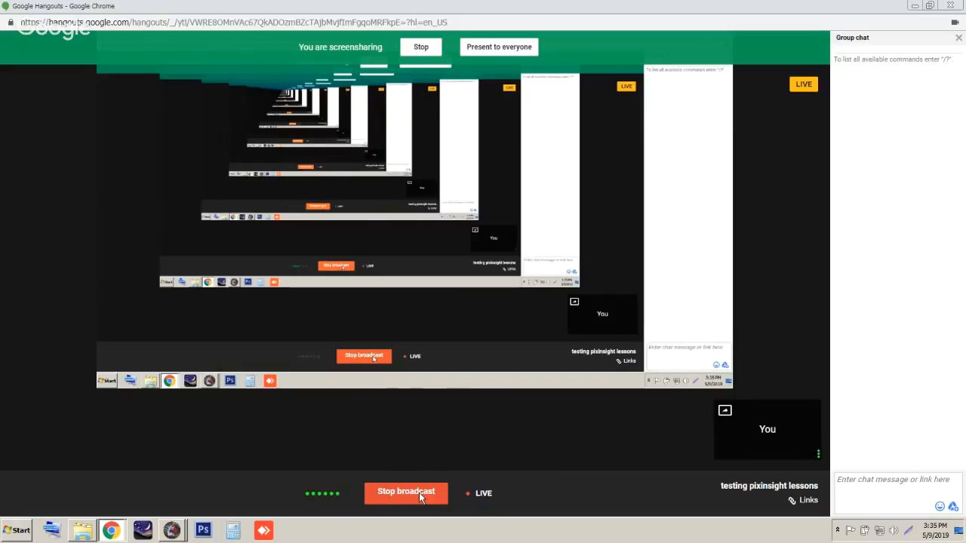
{"action": "left_click", "coordinate": [419, 492]}
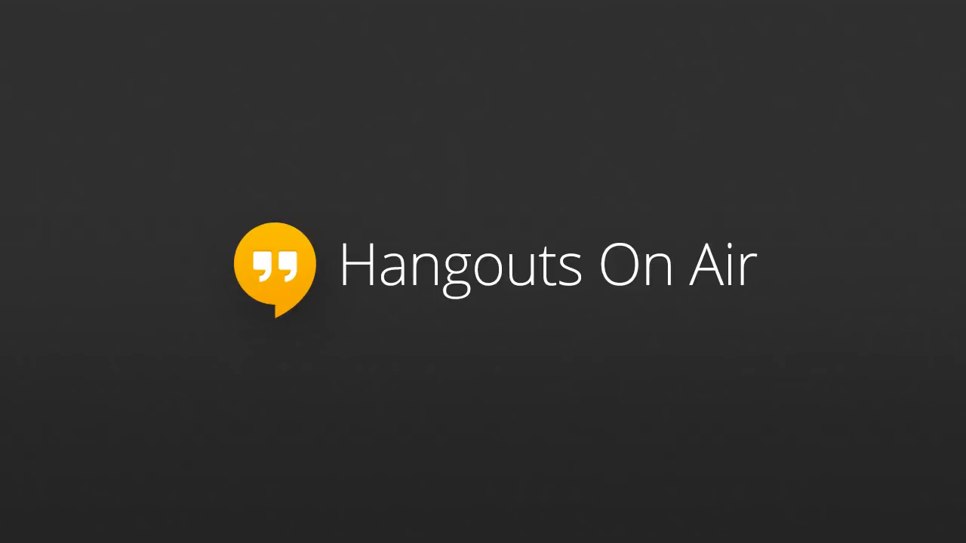